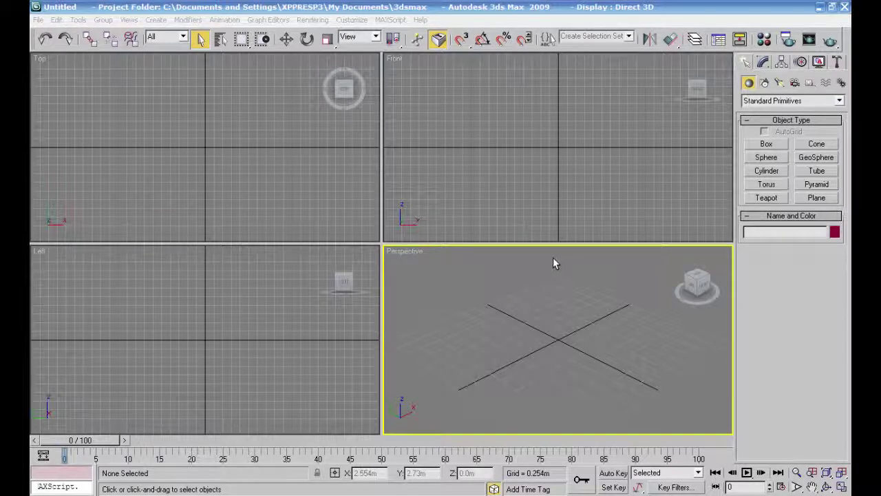
Create a box about 3.6 m long and 4.8 m wide in the Top view as the room volume.
left_click(770, 144)
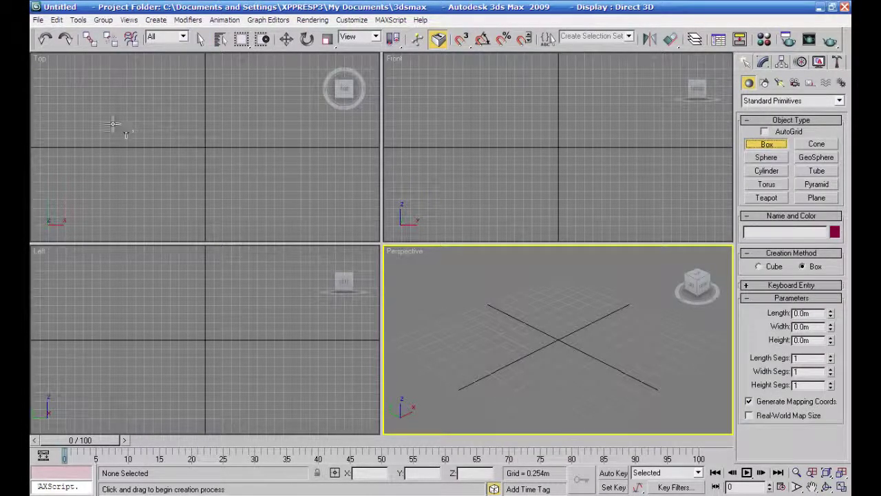
left_click_drag(127, 95, 290, 218)
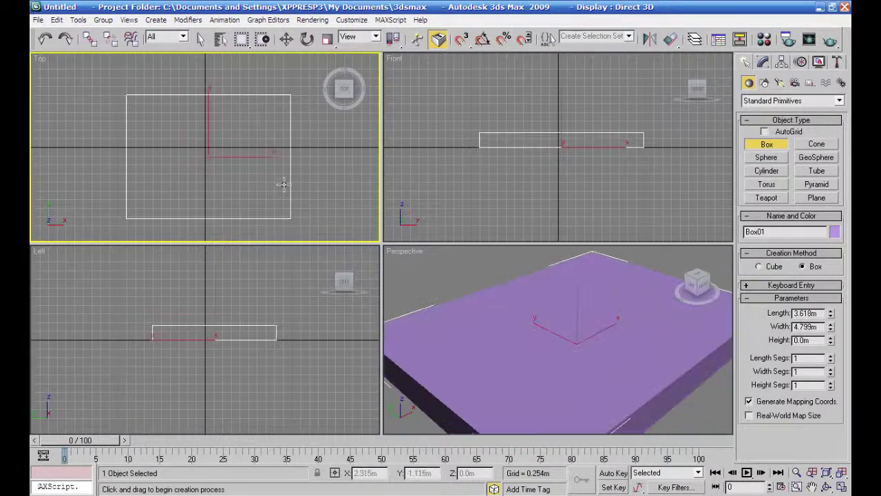
left_click(275, 144)
Add an Edit Poly modifier to the box and frame the whole box in the Perspective view.
left_click(762, 61)
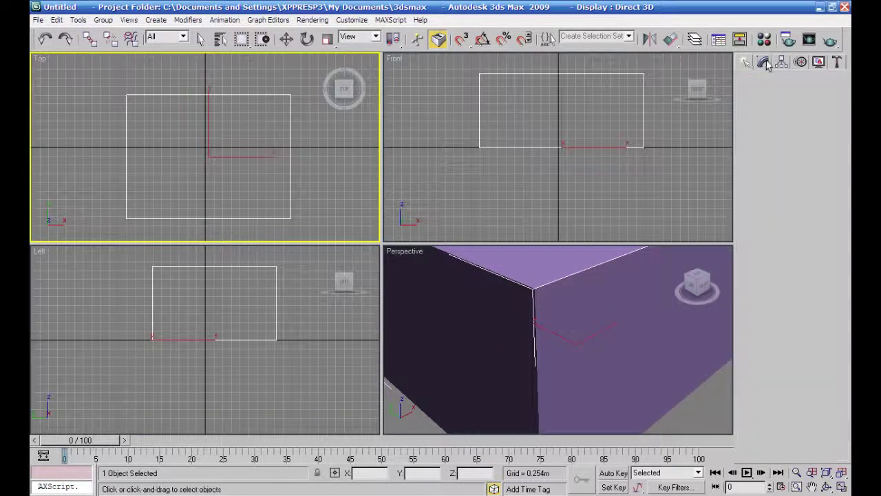
left_click(841, 98)
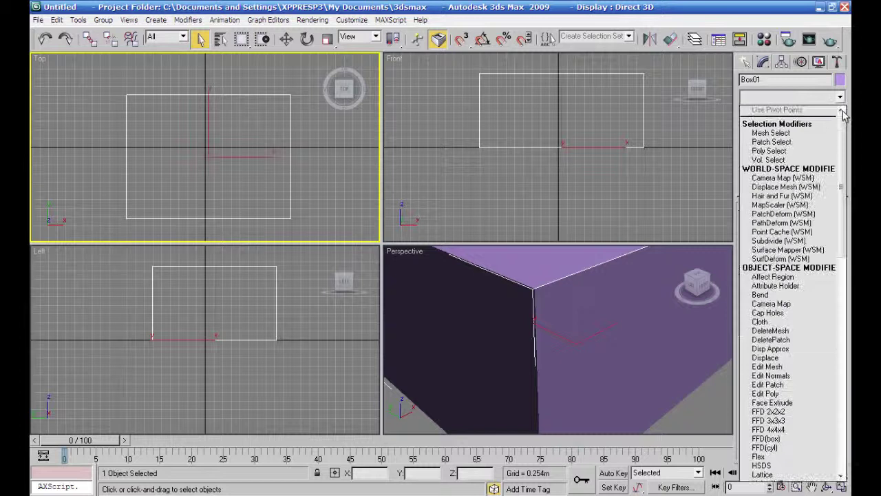
scroll(842, 174, "down", 1)
scroll(843, 179, "down", 1)
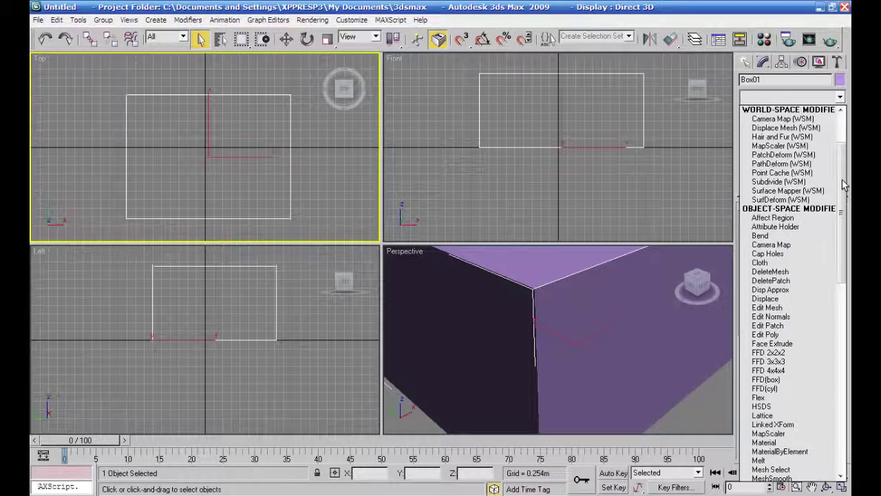
left_click(814, 333)
middle_click_drag(673, 362, 654, 369, "alt")
scroll(662, 391, "down", 3)
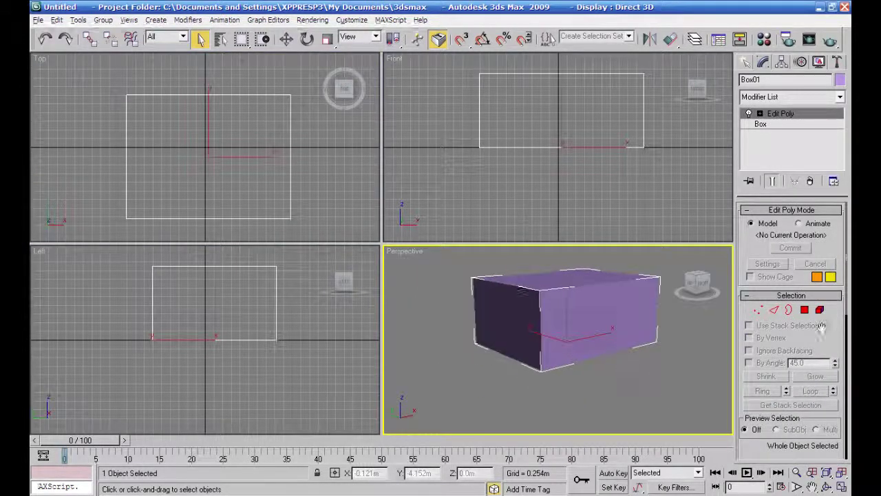
Delete the two adjacent side polygons facing the viewer in Perspective to open up the box.
left_click(808, 311)
left_click(554, 324)
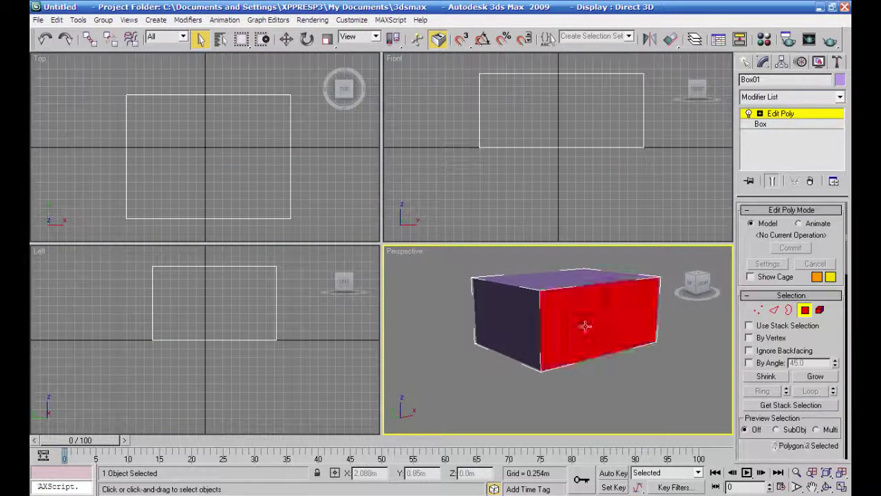
left_click(525, 324, "ctrl")
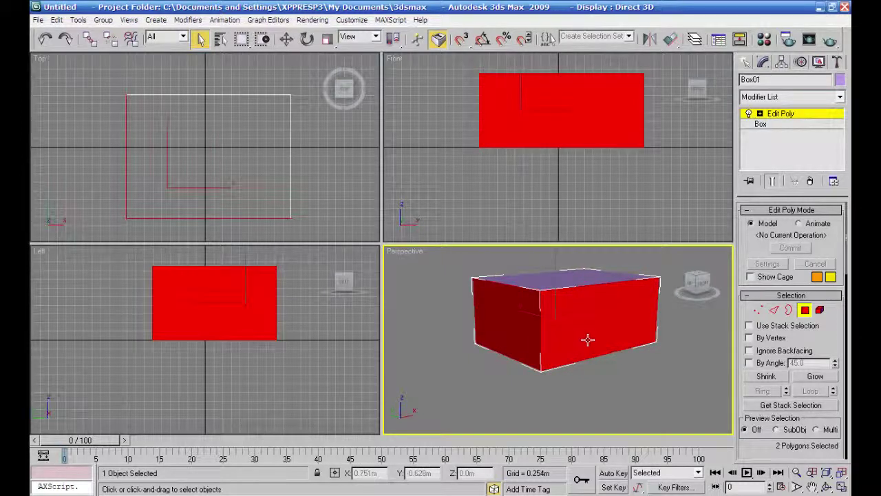
key("Delete")
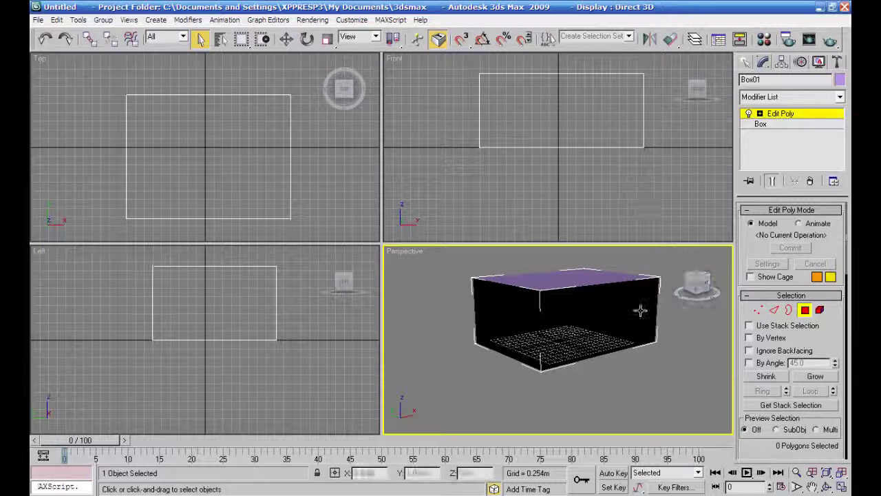
Select the four remaining polygons of the box and flip their normals so that they face inward.
left_click_drag(675, 396, 427, 245)
left_click_drag(832, 334, 821, 198)
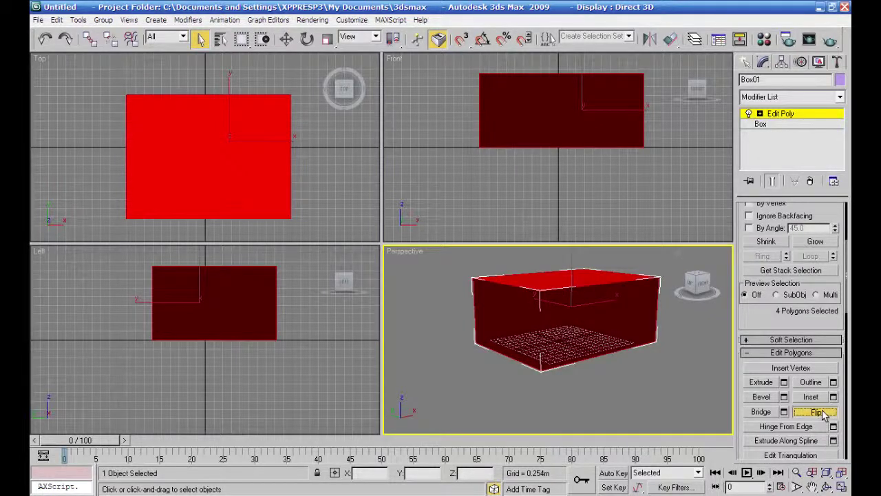
left_click(817, 412)
left_click(647, 387)
middle_click_drag(641, 398, 635, 423, "alt")
scroll(657, 382, "up", 3)
scroll(610, 430, "up", 1)
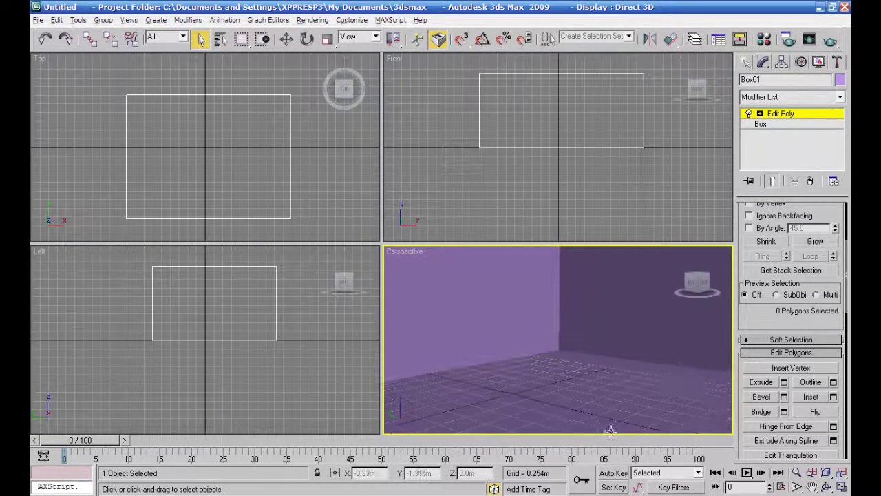
scroll(668, 396, "down", 2)
scroll(666, 393, "up", 1)
mouse_move(665, 392)
middle_mouse_down()
mouse_move(684, 361)
mouse_move(676, 398)
middle_mouse_up()
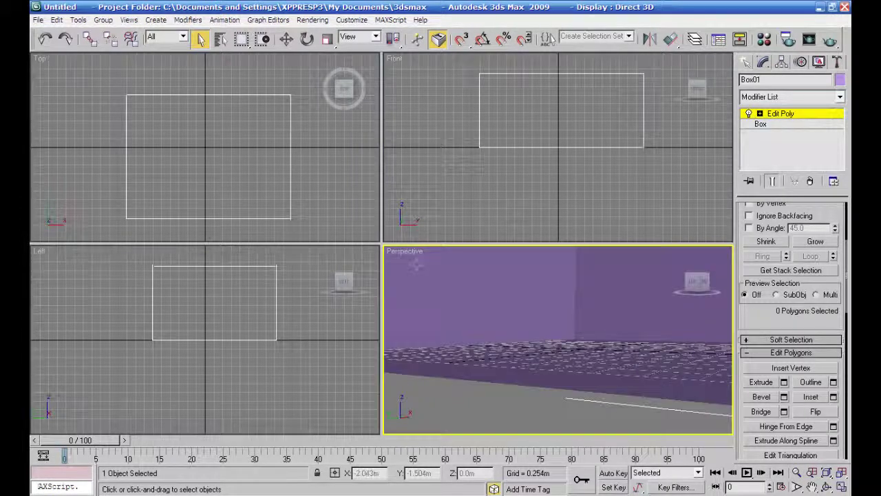
Switch the Edit Poly modifier to vertex editing and fit the whole room in all views.
left_click(760, 114)
left_click(780, 124)
middle_click_drag(553, 344, 555, 372)
scroll(564, 334, "down", 4)
scroll(555, 375, "down", 6)
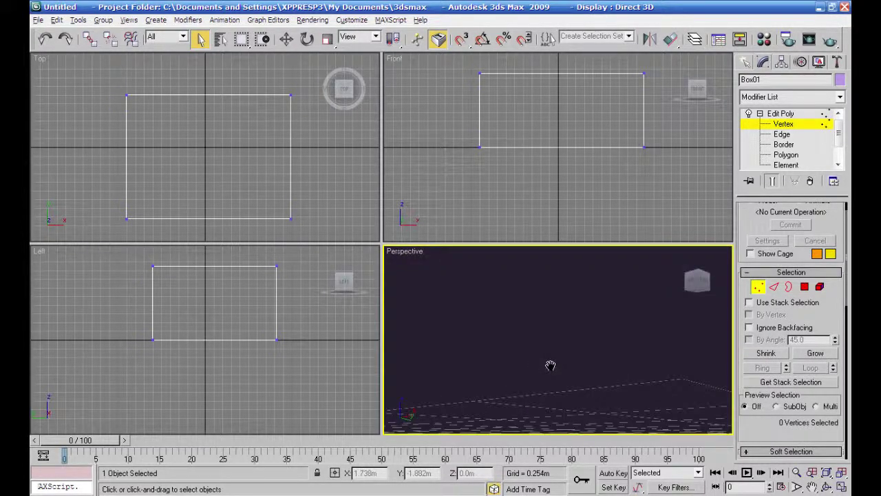
scroll(550, 376, "up", 5)
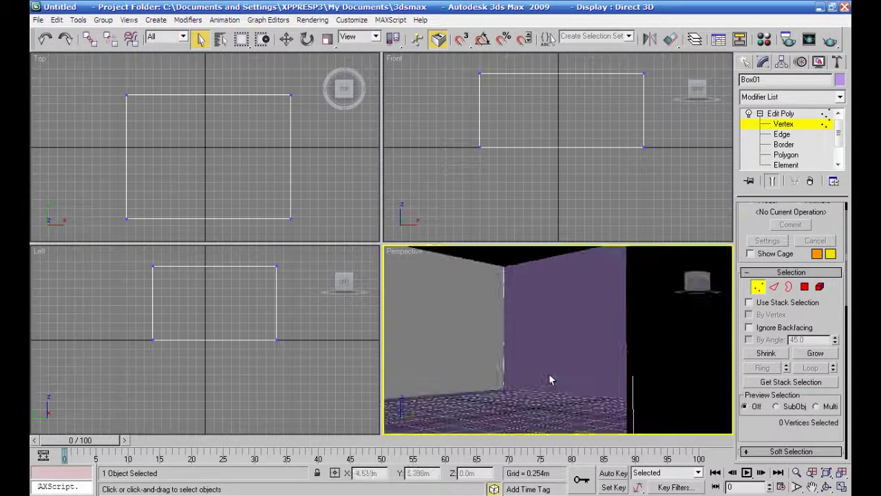
middle_click_drag(551, 379, 619, 374, "alt")
scroll(619, 378, "down", 4)
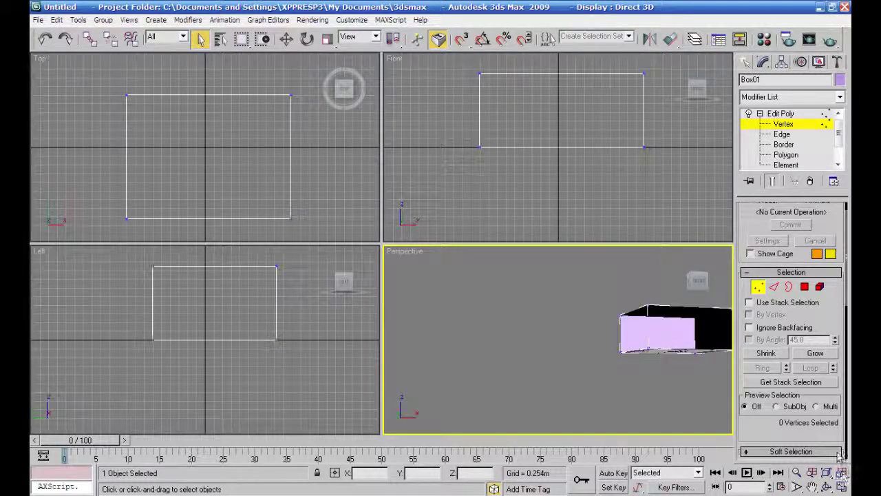
left_click(841, 475)
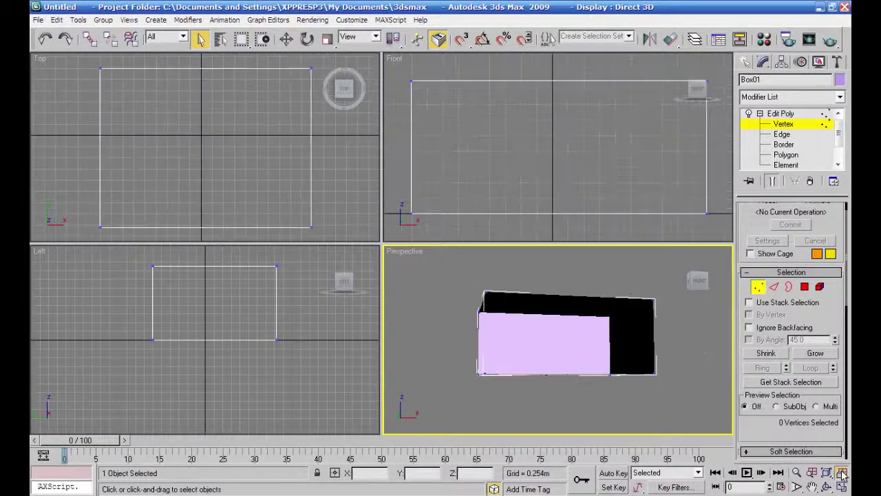
left_click(697, 284)
middle_click_drag(497, 401, 564, 401, "alt")
scroll(564, 401, "up", 5)
scroll(564, 404, "down", 5)
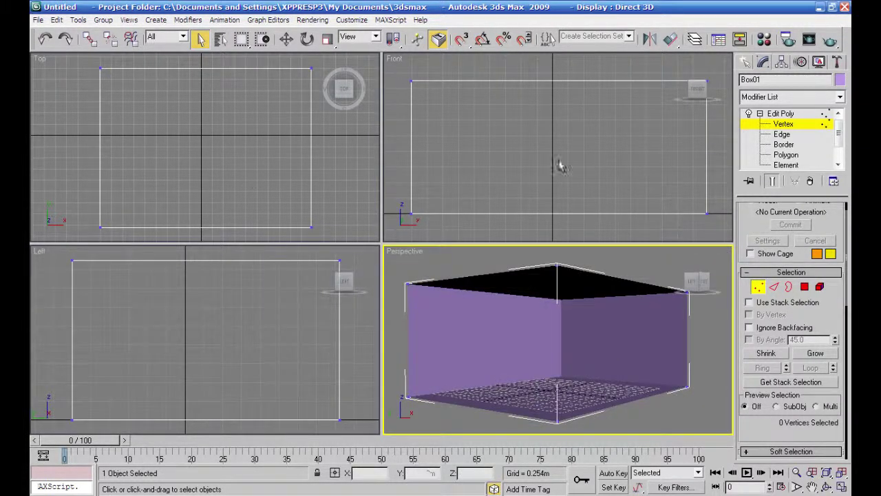
Enlarge the room by moving its front and right-side vertices outward in the Top view, with the right side at X 9.015 m.
left_click(338, 166)
scroll(338, 166, "down", 5)
middle_click_drag(337, 166, 295, 176)
left_click_drag(150, 103, 190, 118)
left_click(286, 39)
left_click_drag(217, 77, 215, 193)
scroll(219, 178, "down", 3)
left_click_drag(262, 143, 309, 143)
mouse_move(594, 335)
middle_mouse_down()
mouse_move(479, 329)
mouse_move(448, 346)
mouse_move(391, 348)
mouse_move(389, 337)
mouse_move(502, 386)
mouse_move(493, 375)
middle_mouse_up()
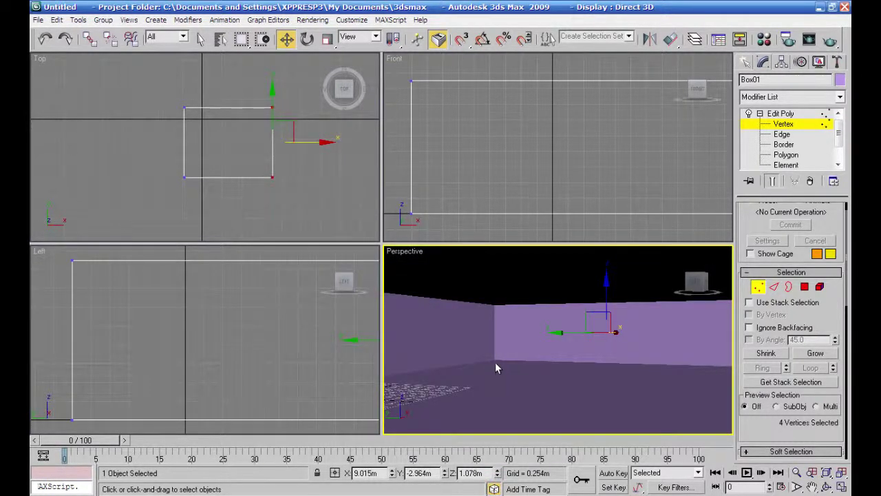
Create a target camera matching the current Perspective view and switch that viewport back to Perspective.
left_click(336, 215)
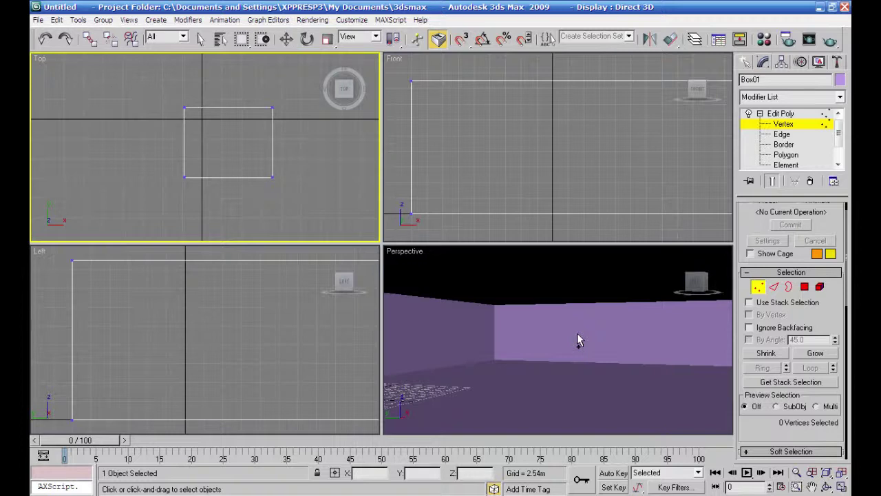
left_click(575, 231)
left_click(558, 301)
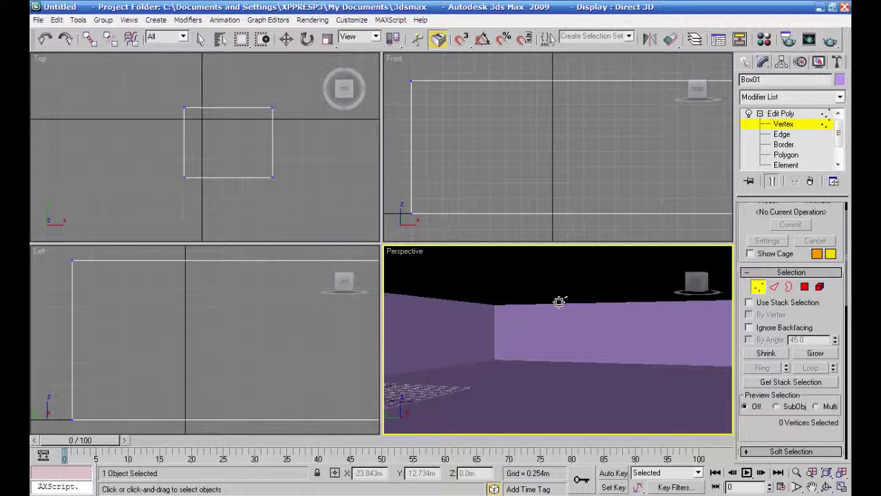
key("ctrl+c")
key("w")
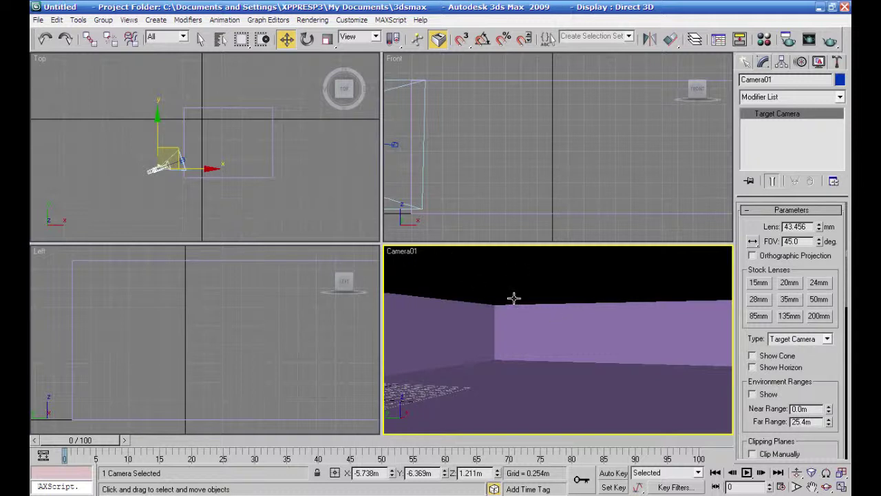
key("p")
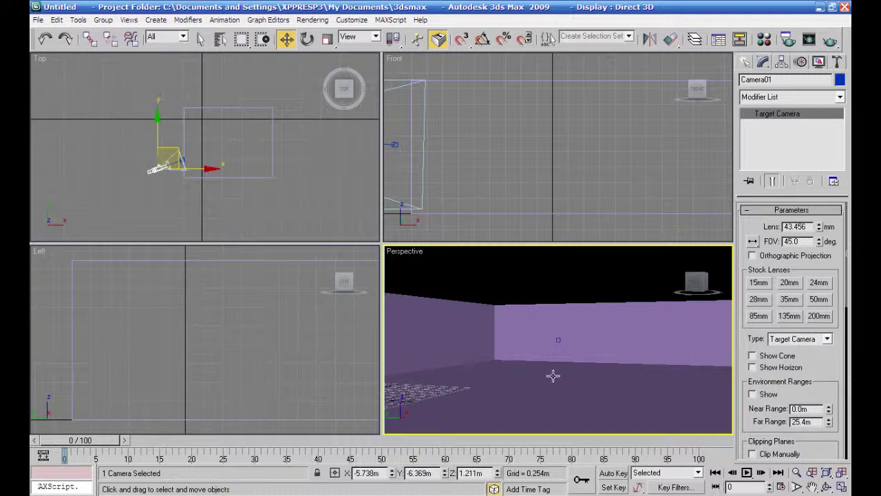
Start the Box tool and turn on 3D snapping with Vertex as the snap target.
left_click(746, 62)
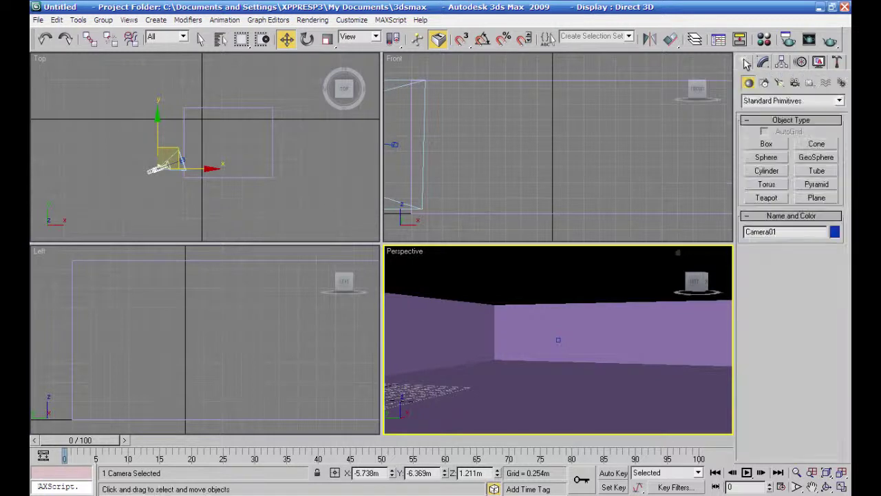
left_click(766, 144)
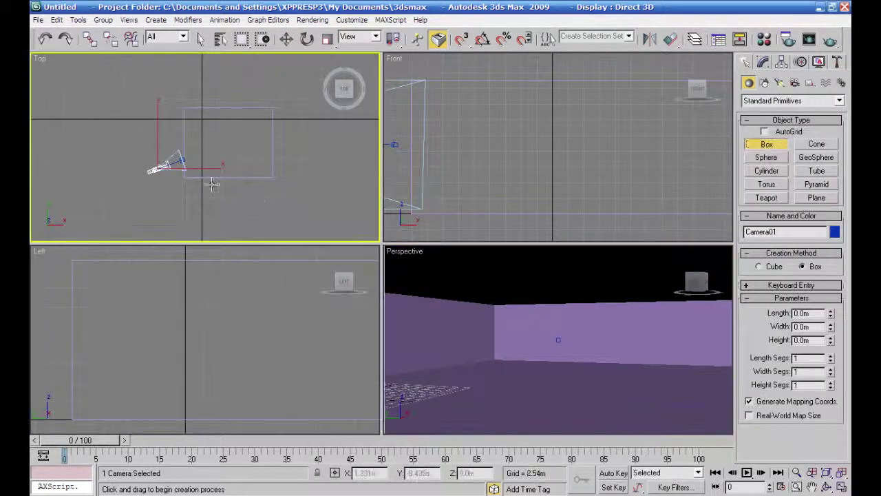
left_click(468, 179)
scroll(469, 179, "up", 4)
scroll(470, 179, "down", 1)
middle_click_drag(516, 198, 444, 198)
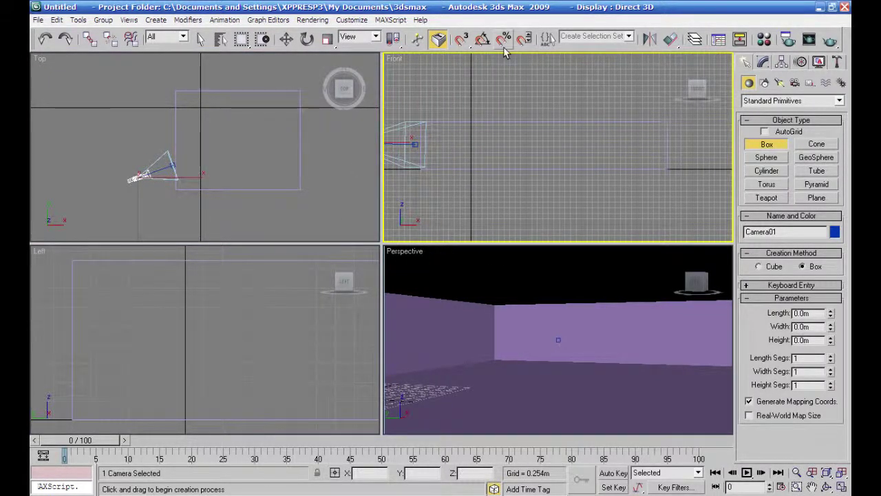
right_click(462, 41)
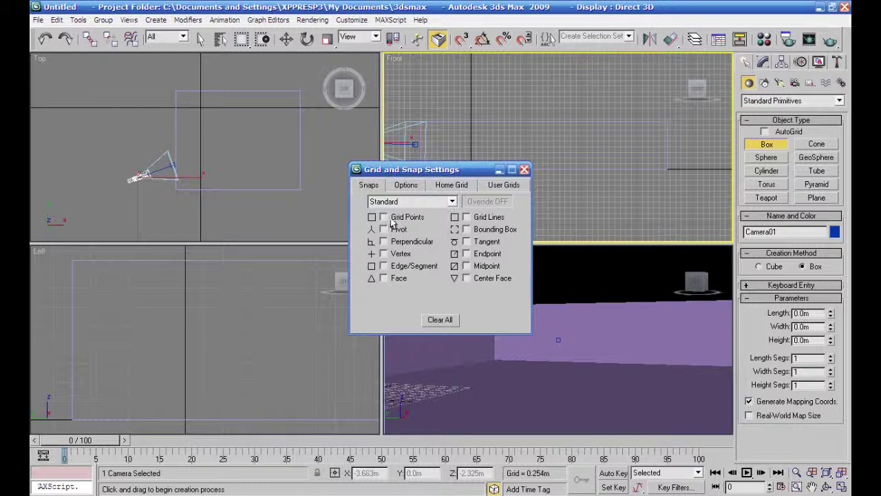
left_click(383, 254)
left_click(524, 169)
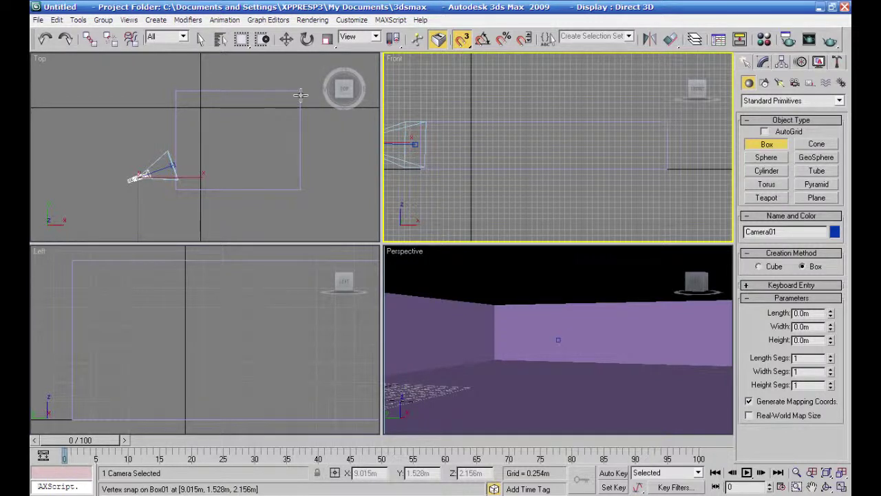
Try to draw a box snapped to the room's right wall corners in the Top view and move it in the Front view.
right_click(314, 137)
mouse_move(297, 99)
left_mouse_down()
mouse_move(286, 191)
mouse_move(285, 179)
left_mouse_up()
left_click(285, 179)
left_click(291, 43)
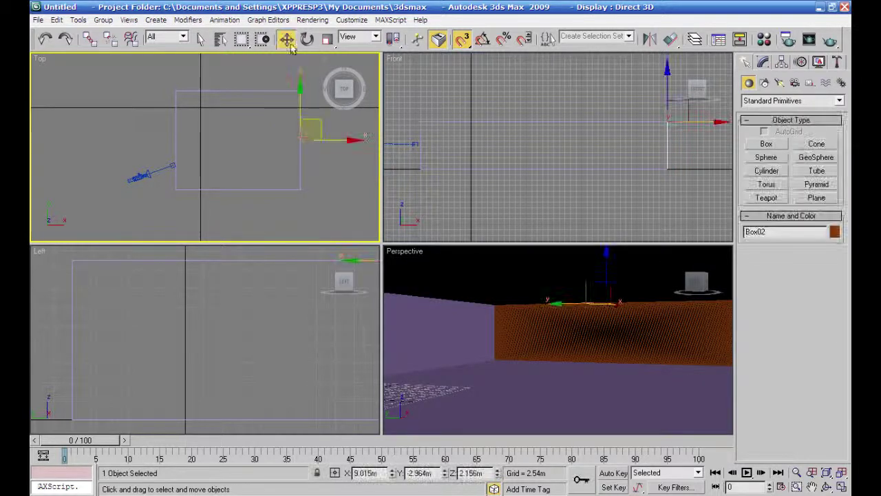
scroll(502, 196, "down", 5)
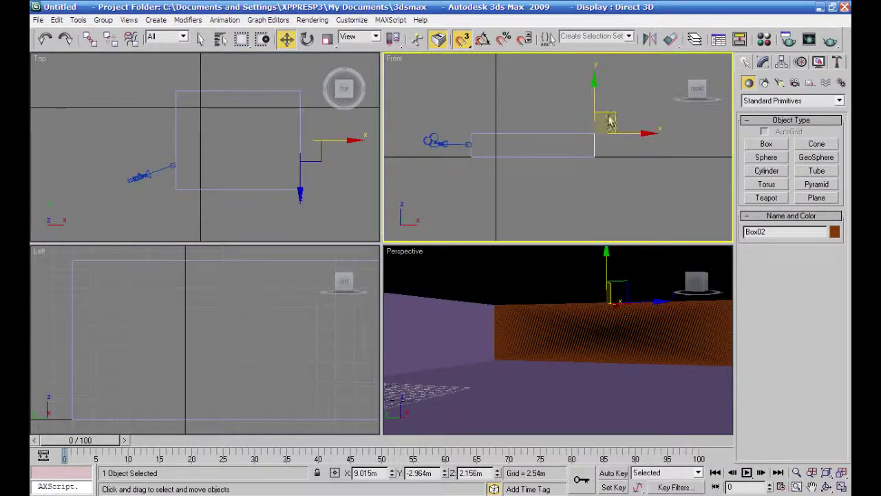
mouse_move(597, 101)
left_mouse_down()
mouse_move(596, 114)
mouse_move(597, 106)
left_mouse_up()
right_click(596, 106)
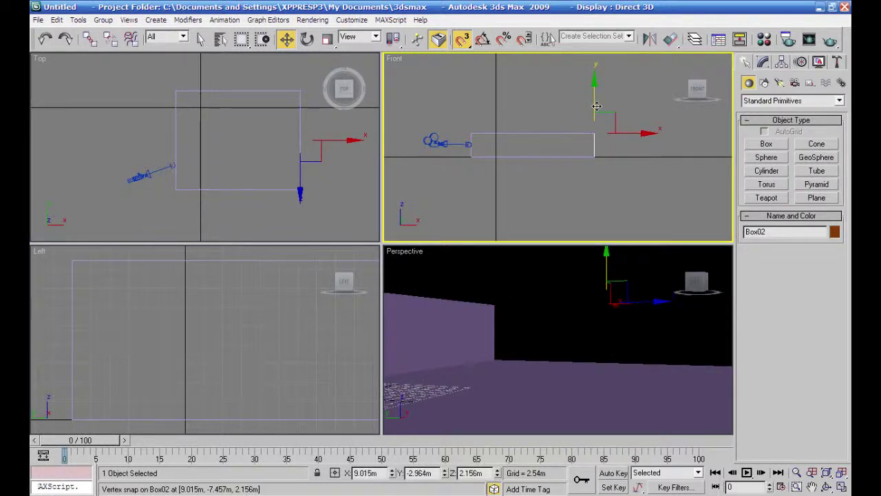
left_click(629, 135)
left_click(340, 144)
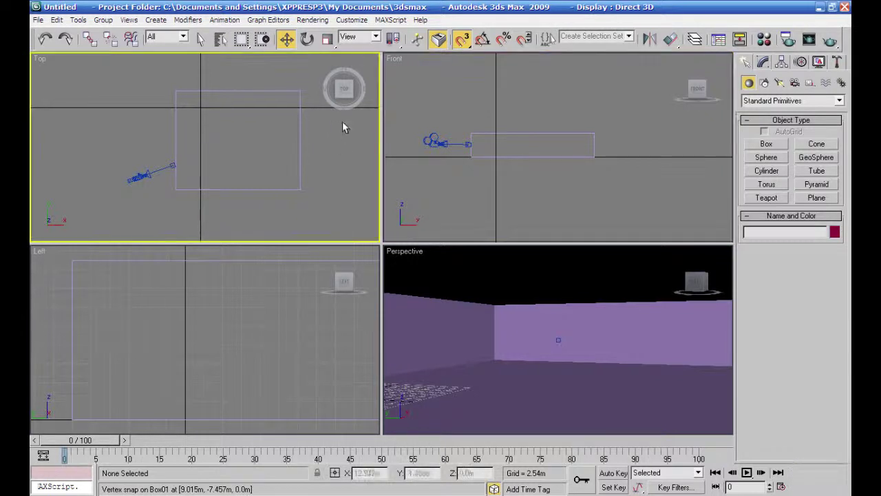
Try to redraw the vertex-snapped box along the right wall, about 9 m long and 1.5 m wide.
left_click(766, 144)
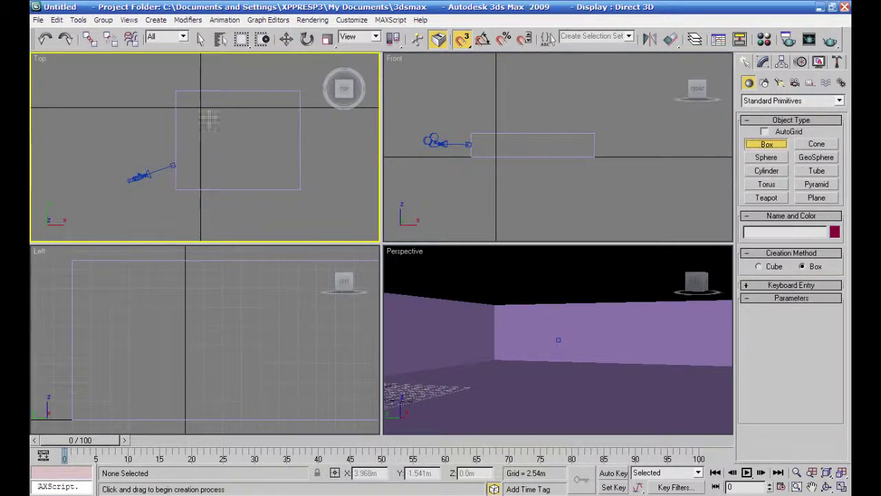
mouse_move(323, 158)
middle_mouse_down()
mouse_move(335, 163)
mouse_move(316, 170)
middle_mouse_up()
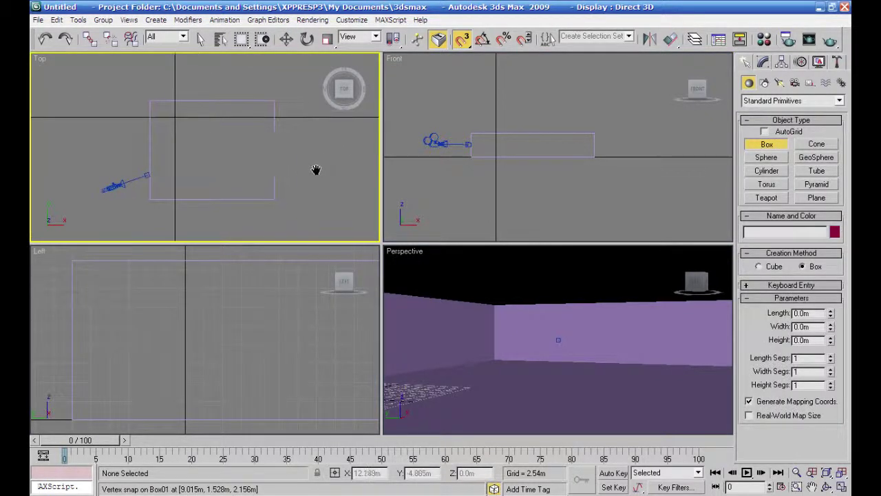
left_click_drag(273, 103, 256, 200)
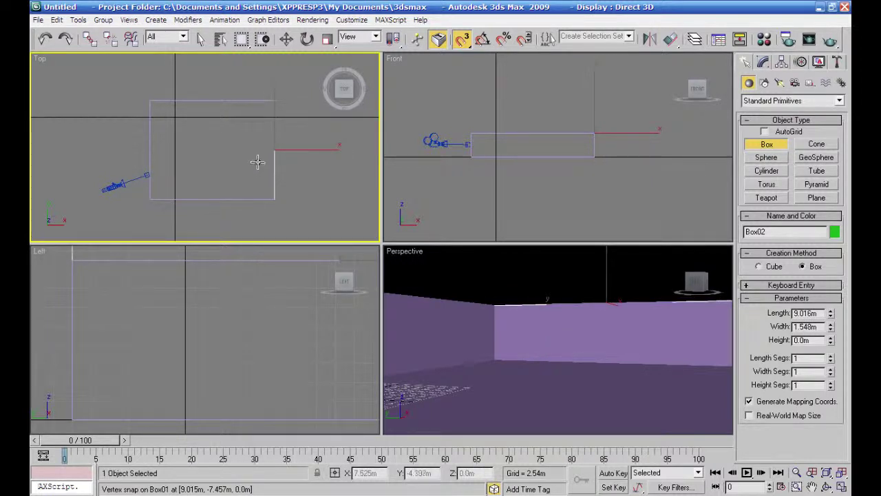
right_click(258, 133)
Turn off 3D snapping while keeping the Box tool active.
left_click(463, 40)
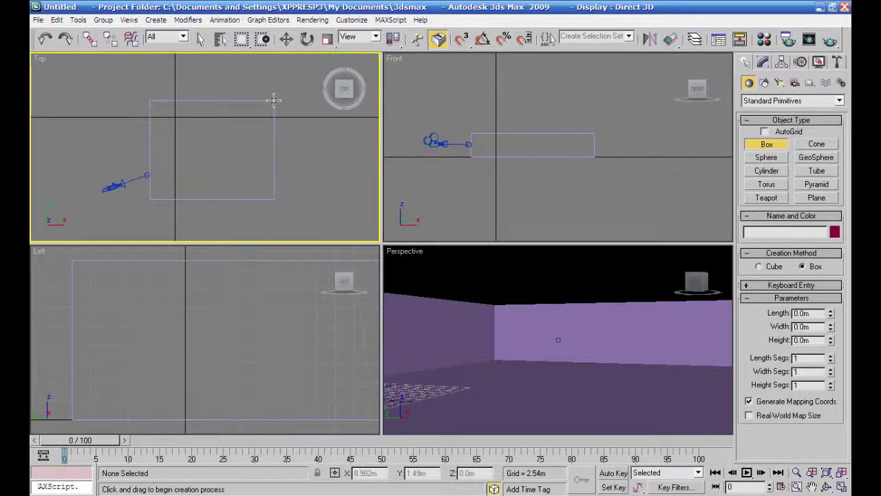
Draw a box along the room's right wall in the Top view, about 8.9 m long, 1.46 m wide and 0.4 m high, then deselect it.
left_click_drag(274, 101, 258, 200)
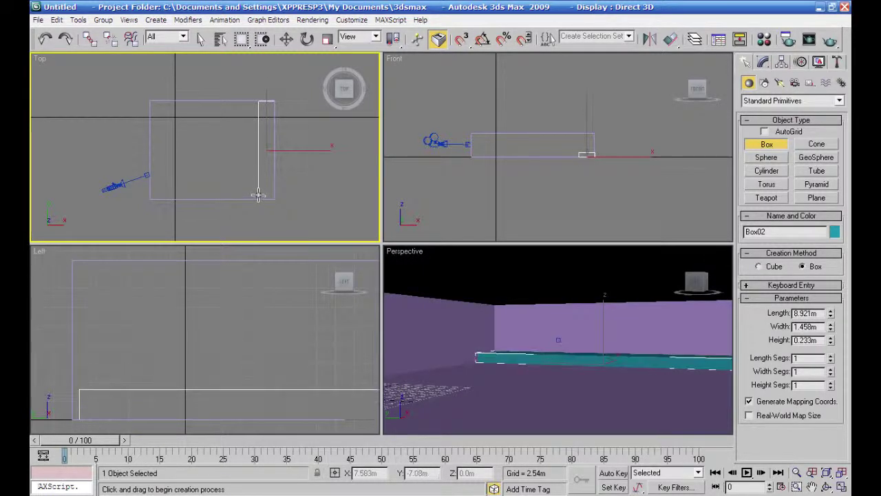
left_click(258, 195)
key("w")
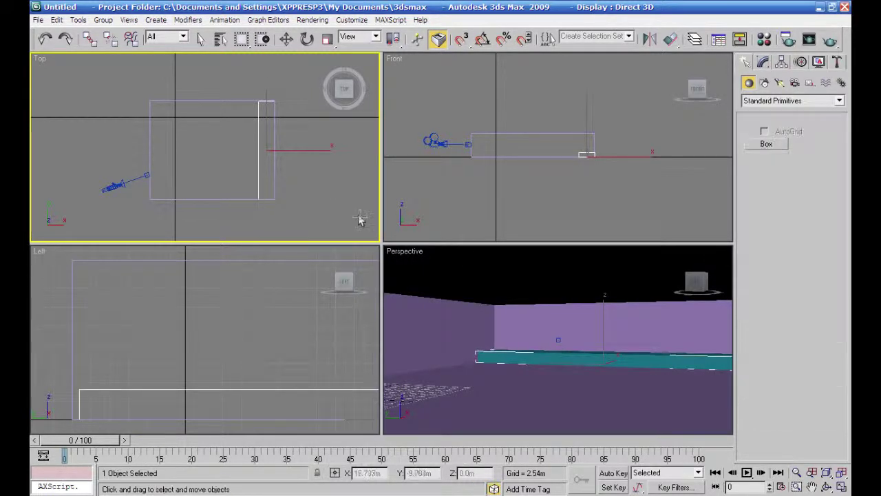
left_click(475, 207)
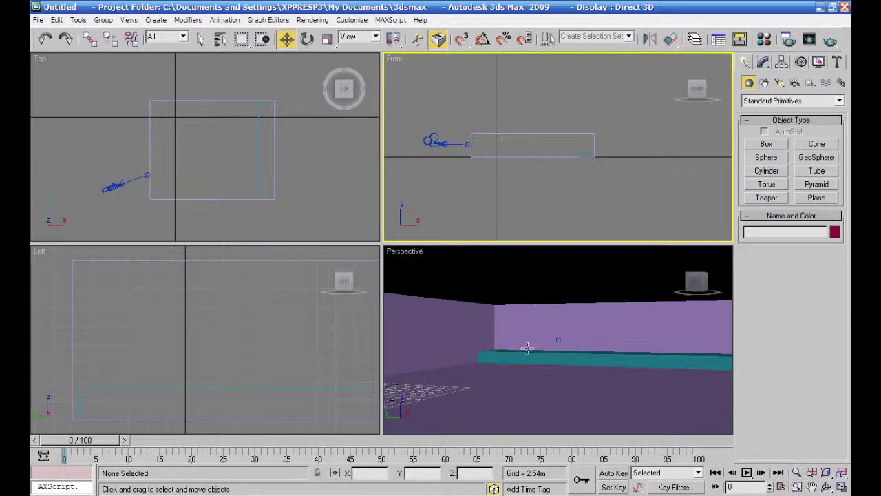
Reduce the box along the right wall to about 1.108 m wide and 0.318 m high.
middle_click_drag(574, 378, 472, 371)
scroll(470, 368, "up", 2)
scroll(581, 378, "down", 2)
middle_click_drag(561, 375, 362, 365)
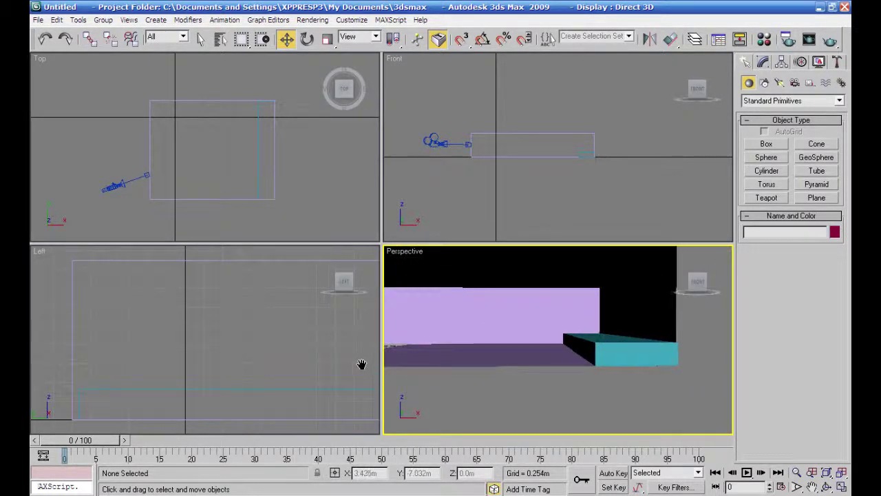
mouse_move(651, 360)
middle_mouse_down("alt")
mouse_move(654, 385)
mouse_move(656, 354)
mouse_move(665, 370)
middle_mouse_up("alt")
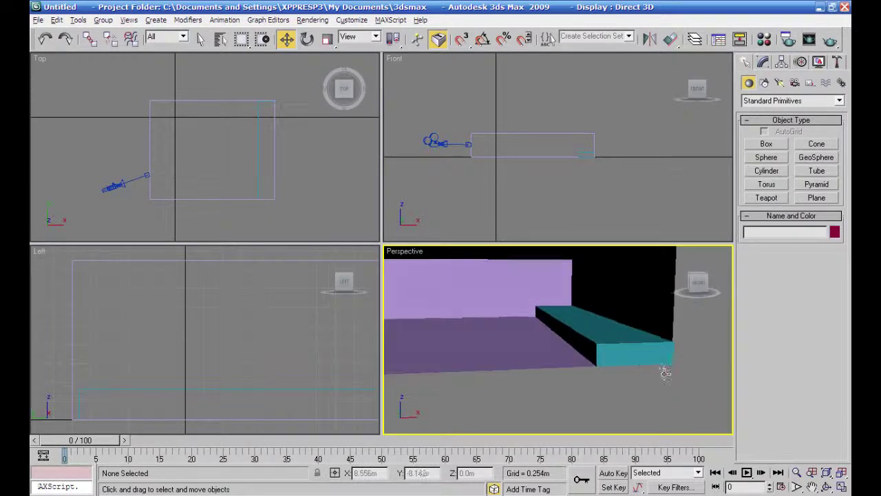
left_click(764, 64)
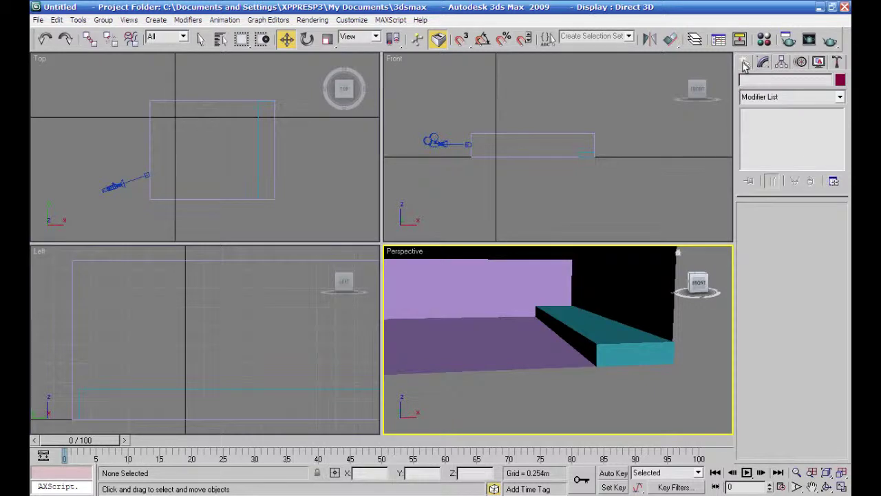
left_click(627, 338)
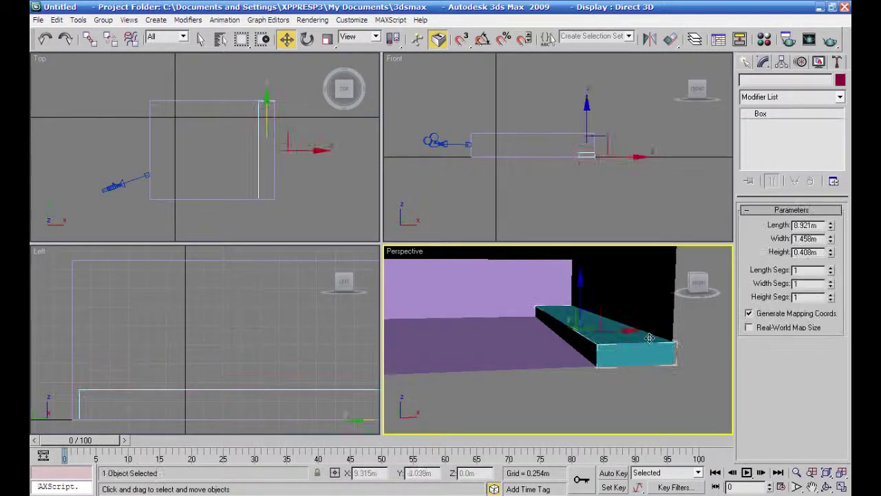
mouse_move(831, 255)
left_mouse_down()
mouse_move(830, 266)
mouse_move(831, 244)
mouse_move(831, 256)
left_mouse_up()
Move the resized box in the Top view so it sits against the right wall and reaches the back wall.
middle_click(236, 163)
middle_click_drag(292, 174, 240, 191)
scroll(204, 158, "up", 2)
scroll(229, 166, "up", 2)
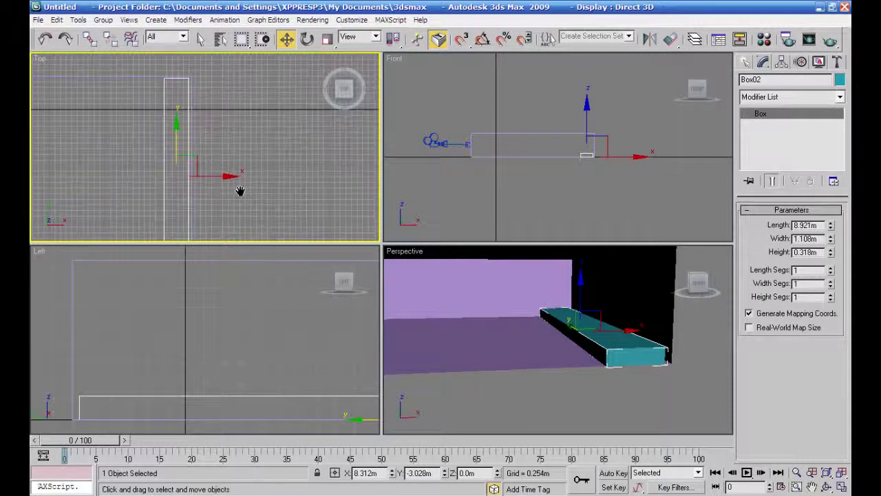
left_click_drag(231, 176, 232, 176)
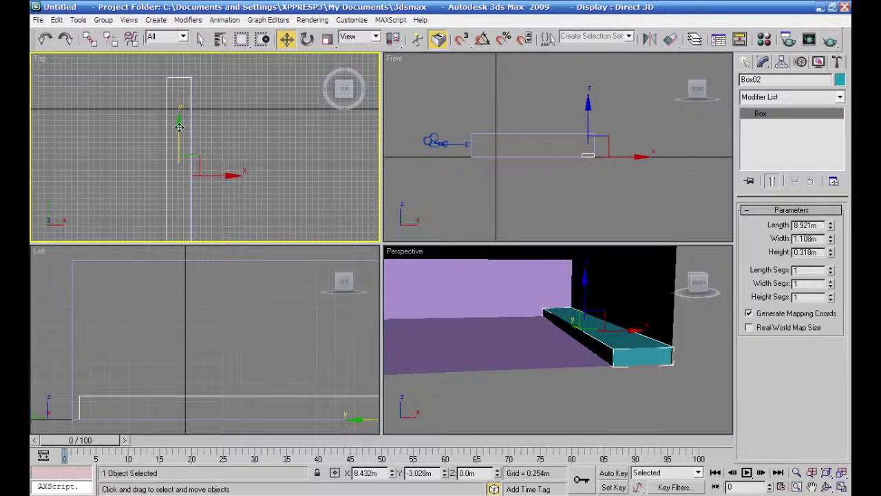
left_click_drag(179, 125, 179, 122)
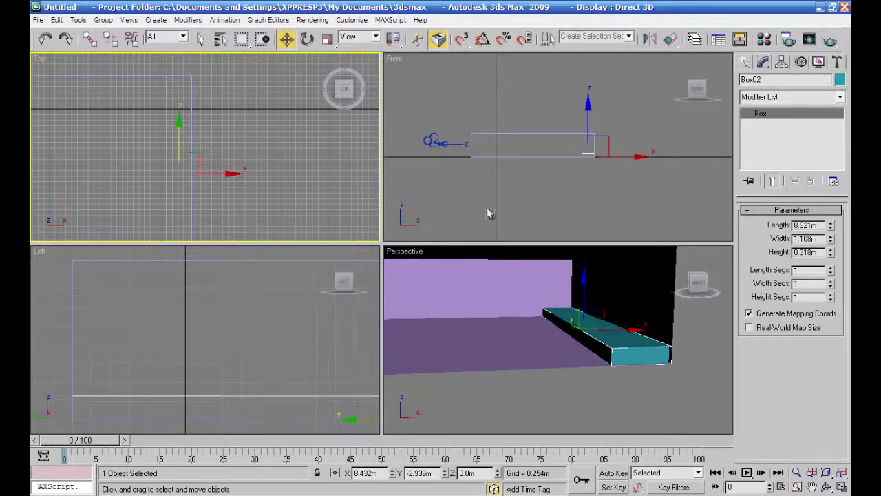
Add an Edit Poly modifier to the box along the right wall and show edged faces in the Perspective view.
left_click(745, 62)
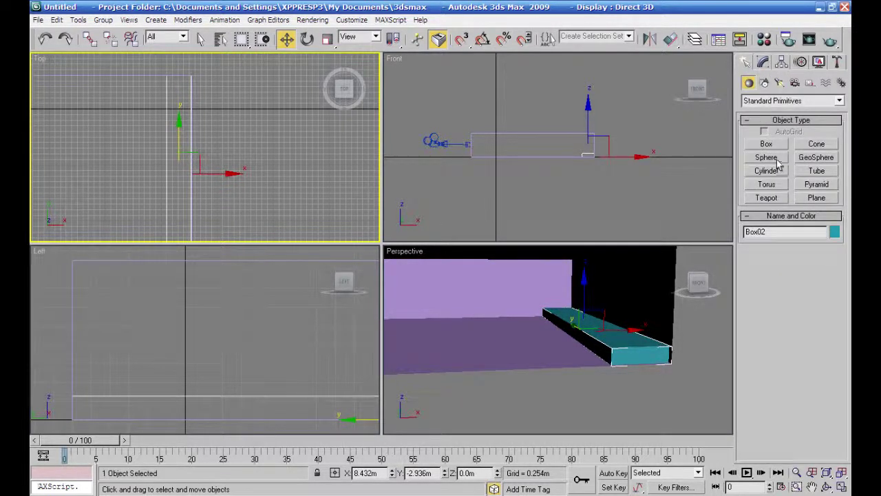
left_click(762, 62)
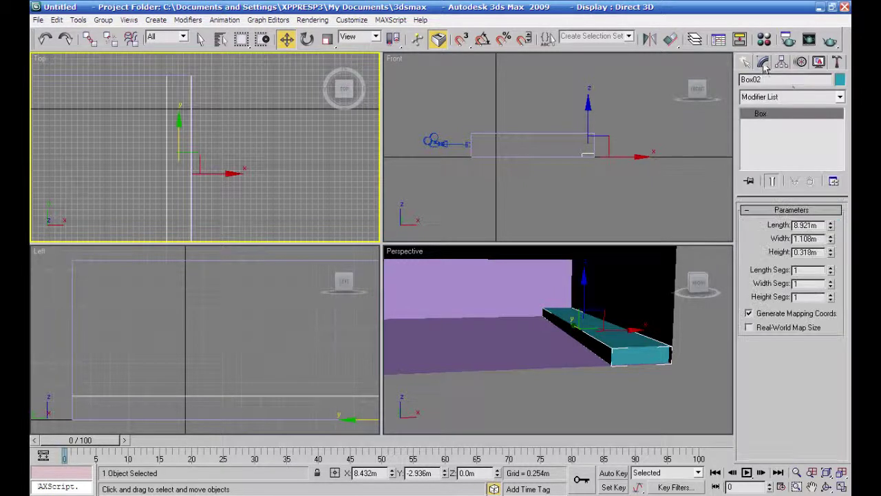
left_click(840, 101)
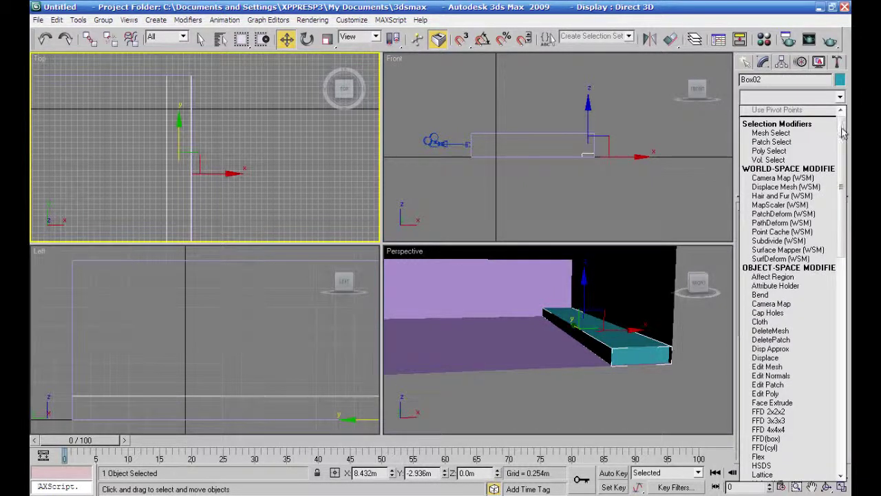
scroll(844, 142, "down", 1)
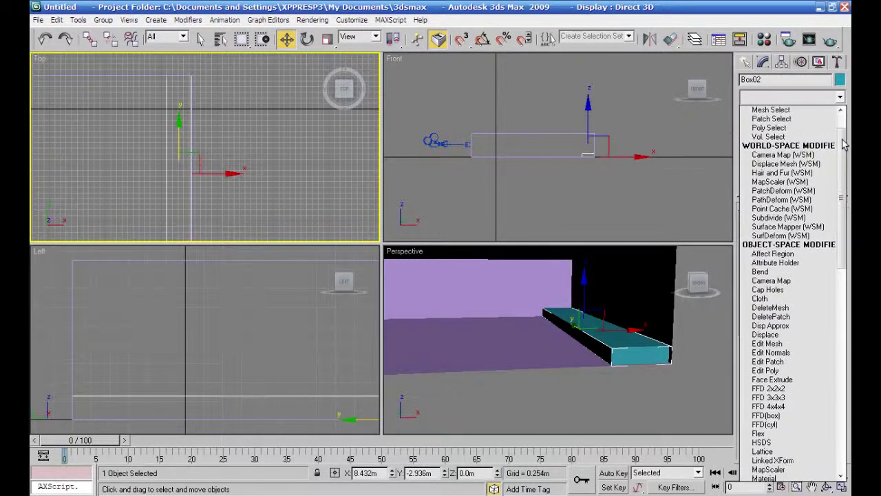
left_click(765, 361)
scroll(625, 405, "up", 5)
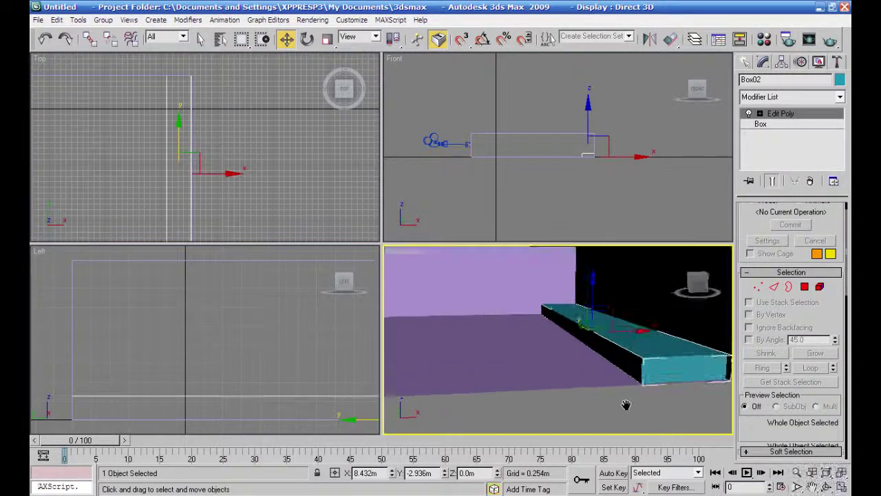
key("F4")
left_click(656, 354)
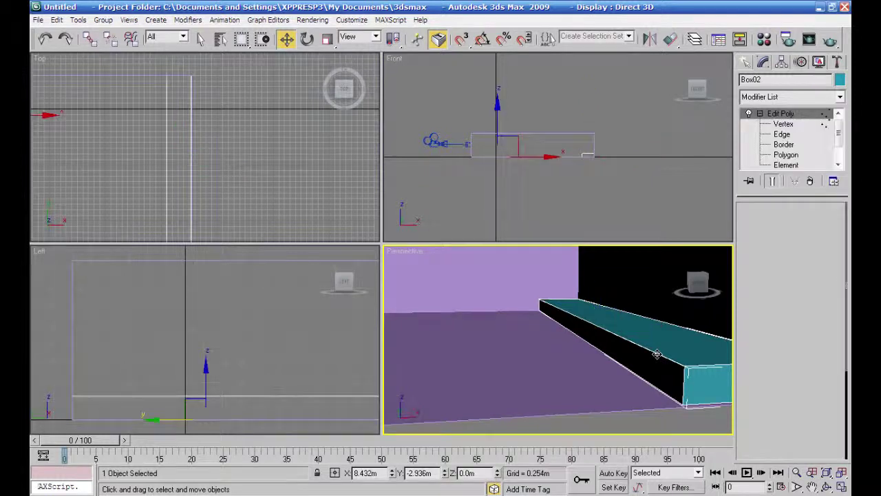
key("1")
left_click(774, 287)
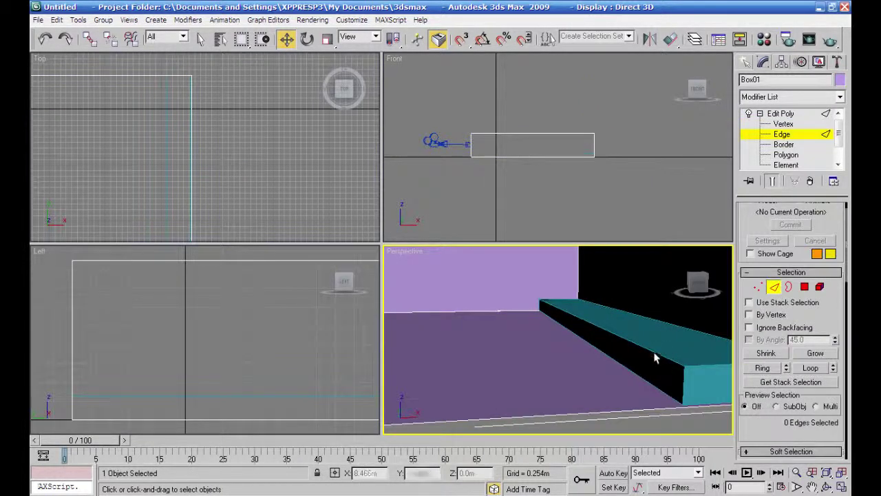
left_click(623, 189)
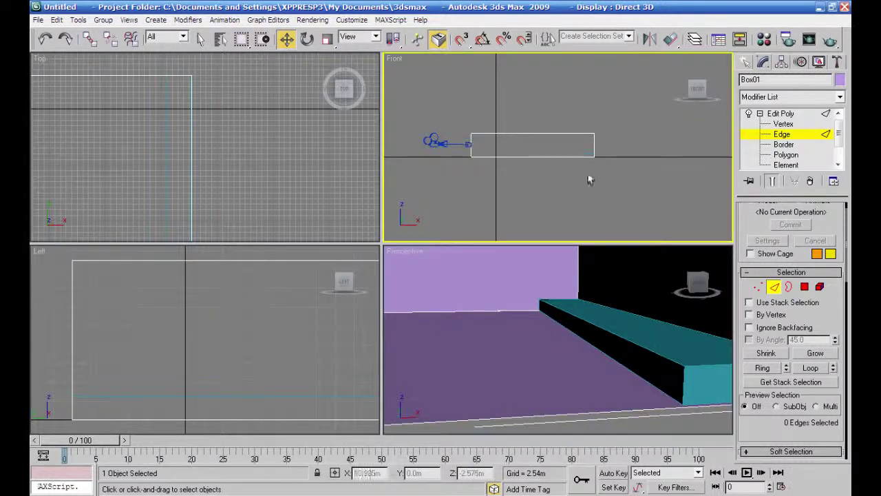
left_click(780, 113)
left_click(659, 188)
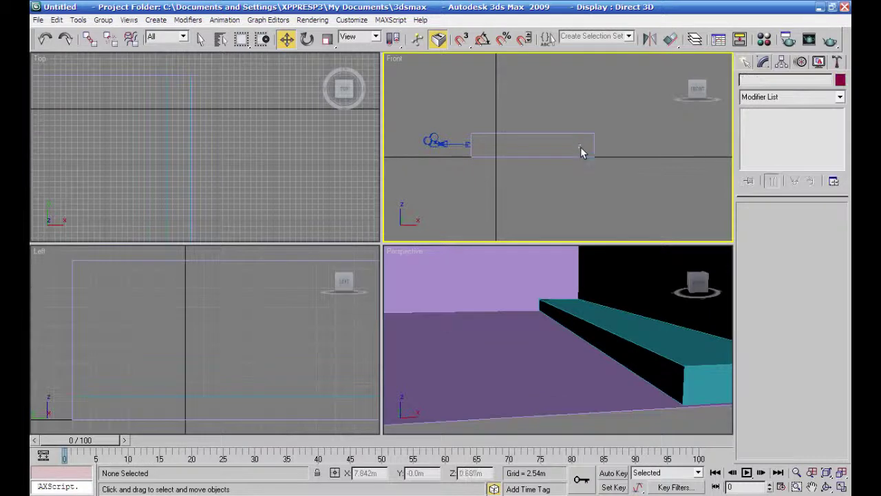
Chamfer the upper room-side edge of the box along the right wall by about 0.047 m with 2 segments.
left_click(584, 153)
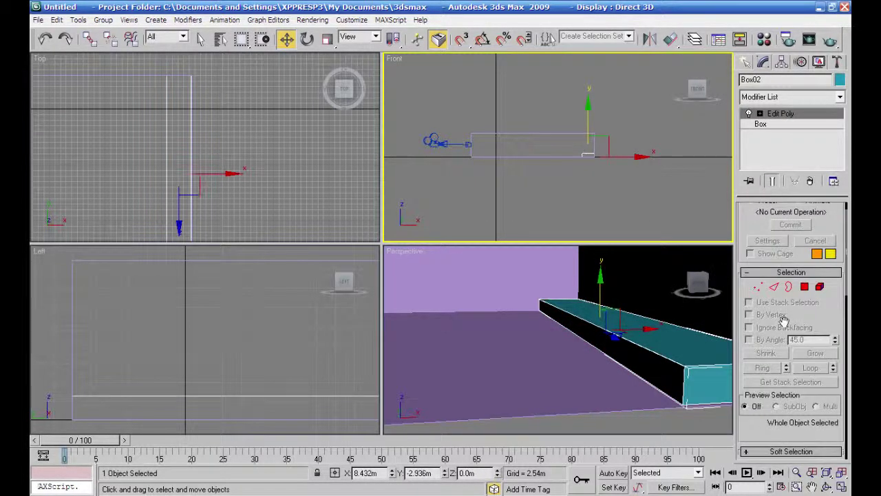
left_click(773, 287)
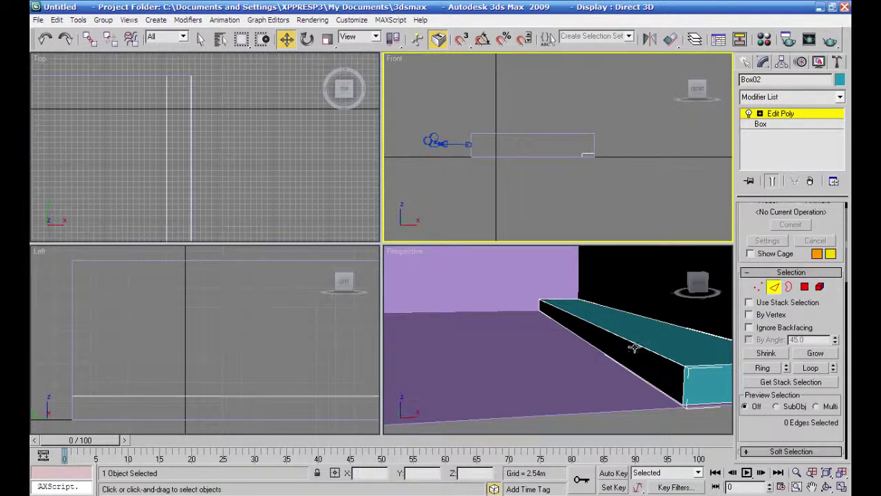
left_click(635, 342)
right_click(633, 339)
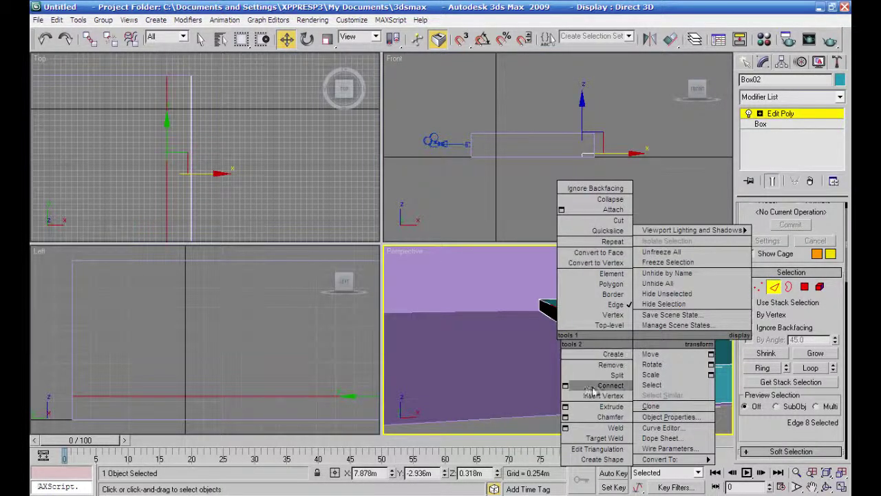
left_click(565, 416)
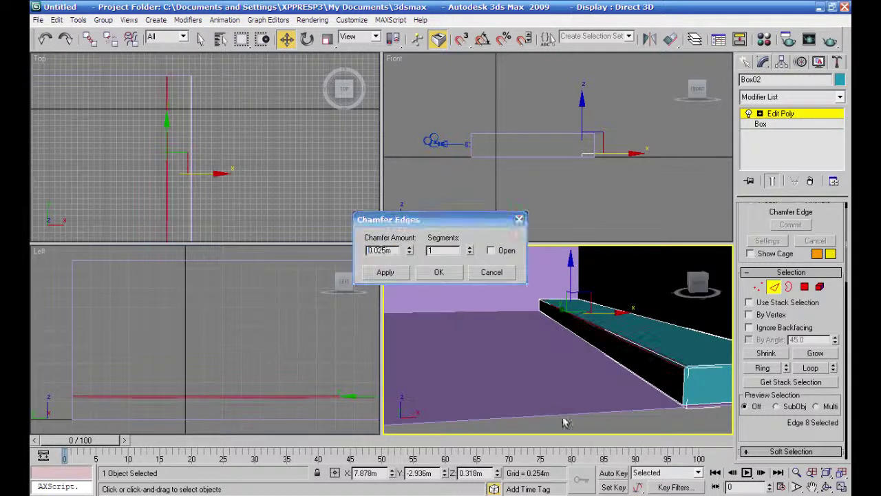
left_click_drag(410, 252, 420, 193)
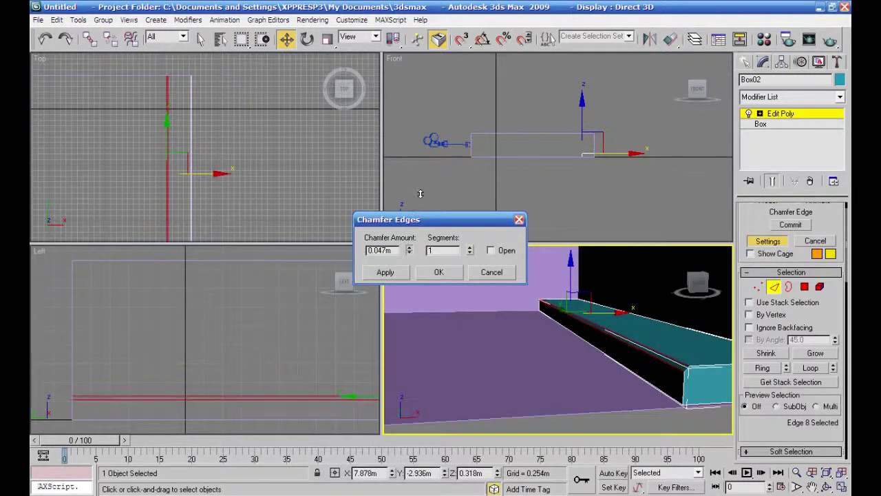
left_click(471, 248)
left_click(471, 248)
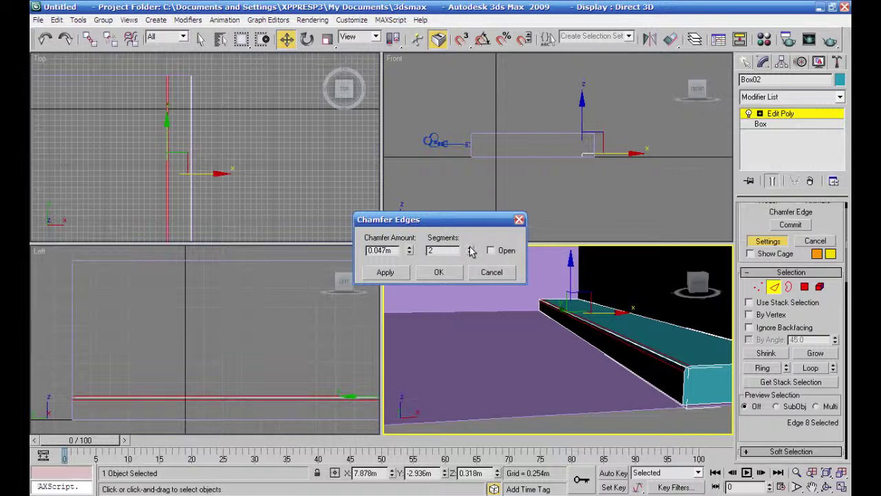
left_click(439, 275)
left_click(528, 202)
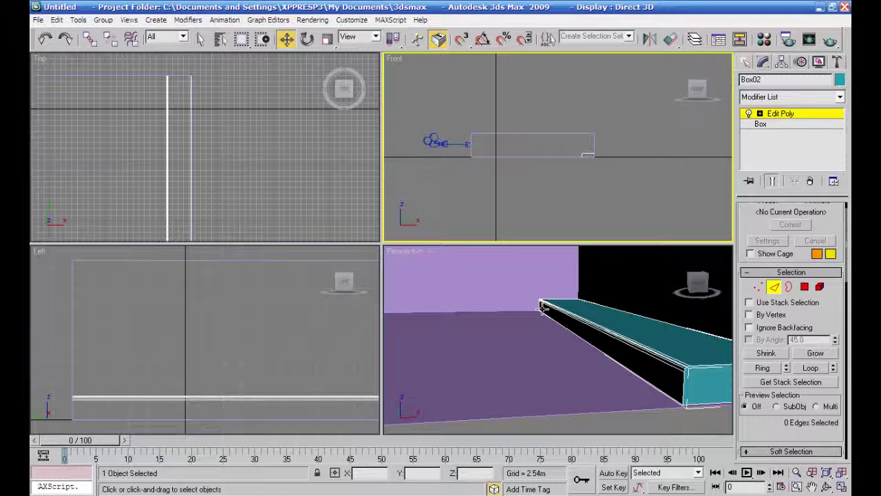
Check the Perspective view in wireframe, return to shaded display and turn off edged faces.
left_click(554, 343)
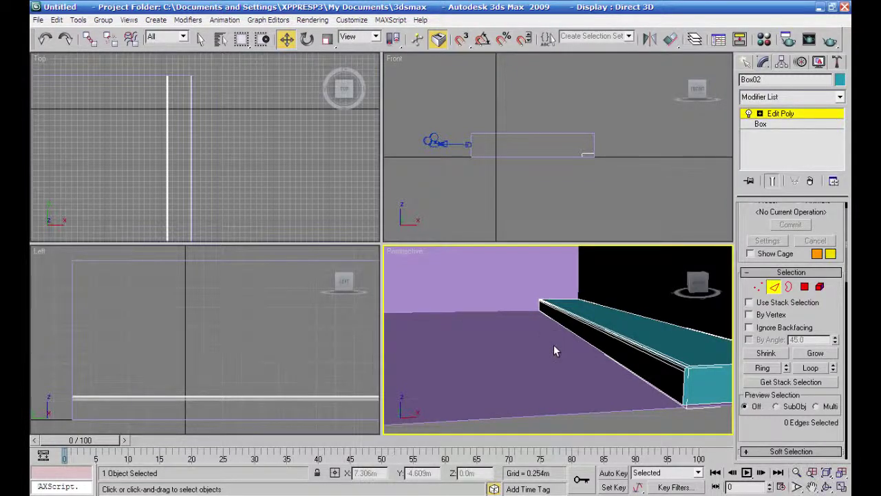
key("F3")
key("F3")
key("F4")
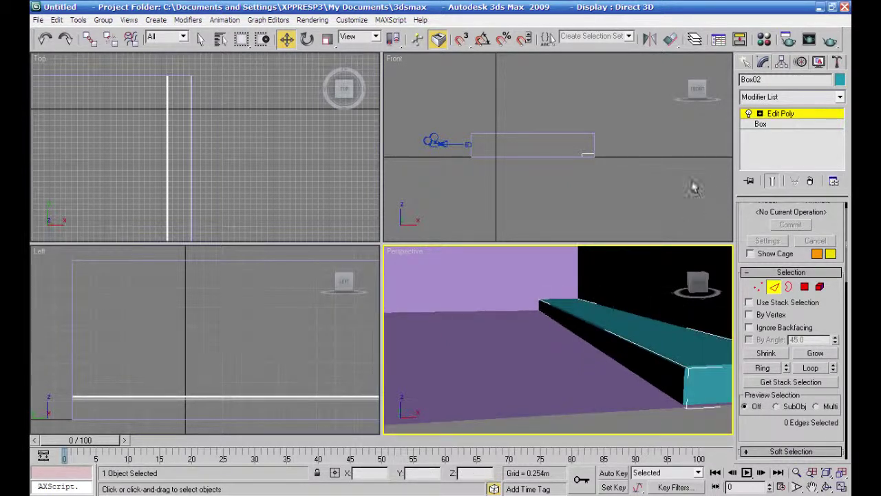
Draw a small box across the bench's room-side edge near the back wall in the Top view, about 0.54 by 0.23 m and 0.13 m high.
left_click(747, 63)
left_click(745, 61)
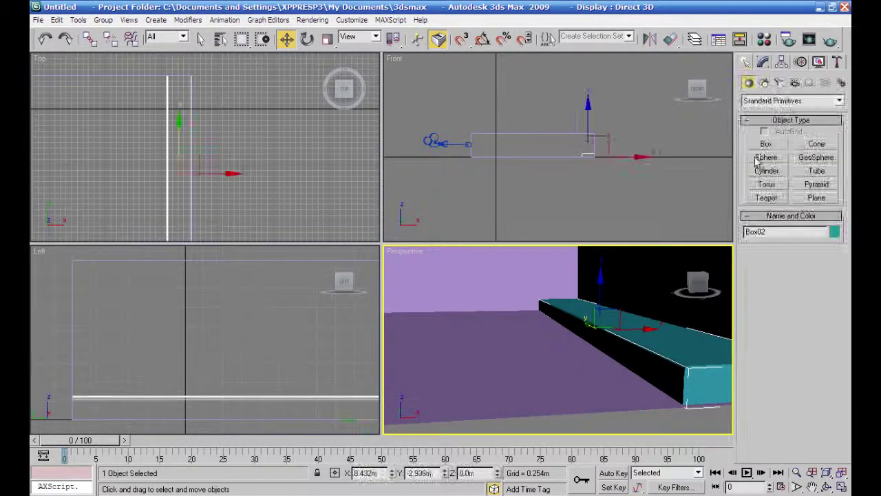
left_click(766, 144)
scroll(264, 147, "up", 8)
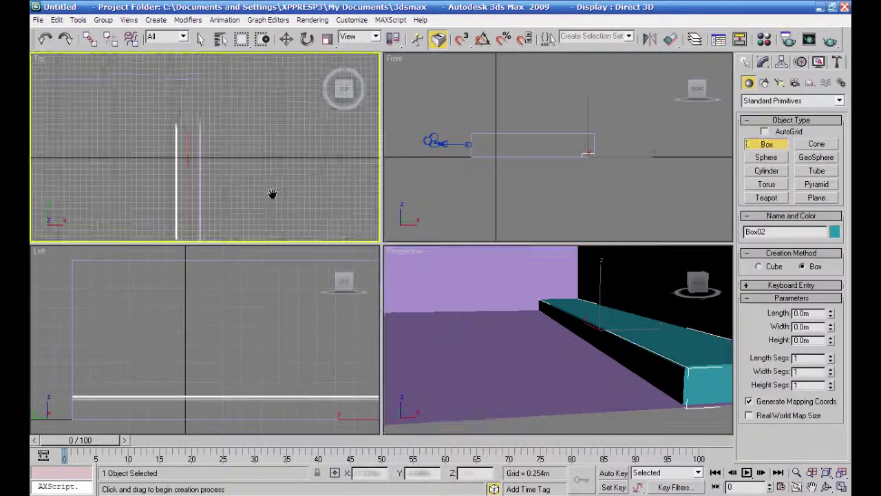
scroll(382, 243, "down", 4)
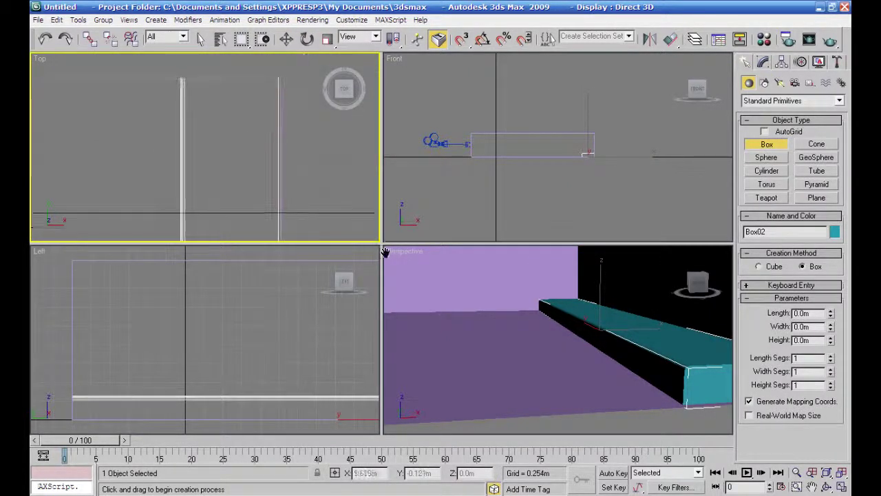
mouse_move(302, 172)
middle_mouse_down()
mouse_move(290, 205)
mouse_move(308, 161)
middle_mouse_up()
scroll(291, 202, "up", 2)
left_click_drag(169, 113, 192, 161)
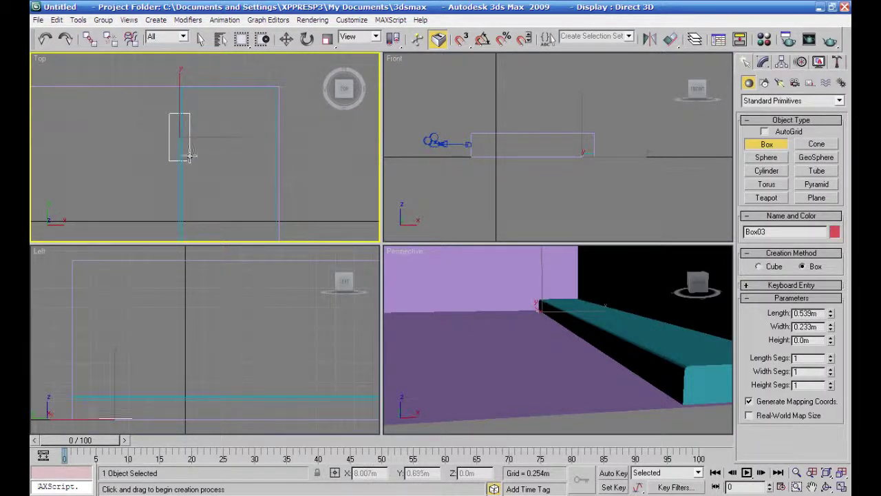
left_click(190, 149)
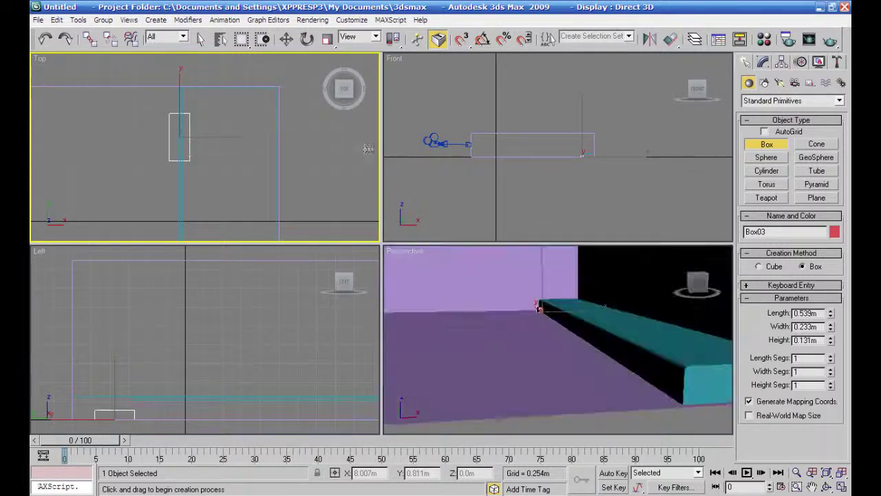
Set the small box's height to 0.441 m and width to 0.147 m, and shift it about 0.04 m toward the bench.
left_click(563, 186)
scroll(566, 181, "up", 3)
scroll(582, 179, "up", 2)
scroll(582, 179, "down", 3)
middle_click_drag(582, 187, 378, 180)
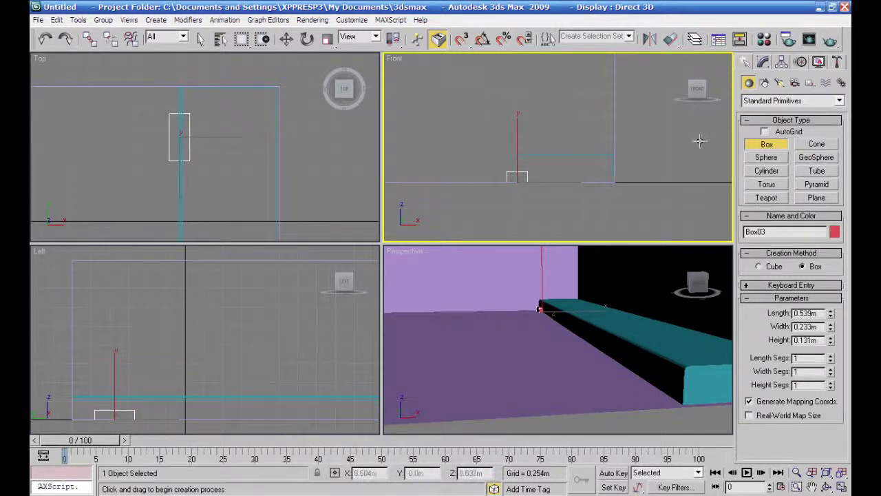
left_click(763, 62)
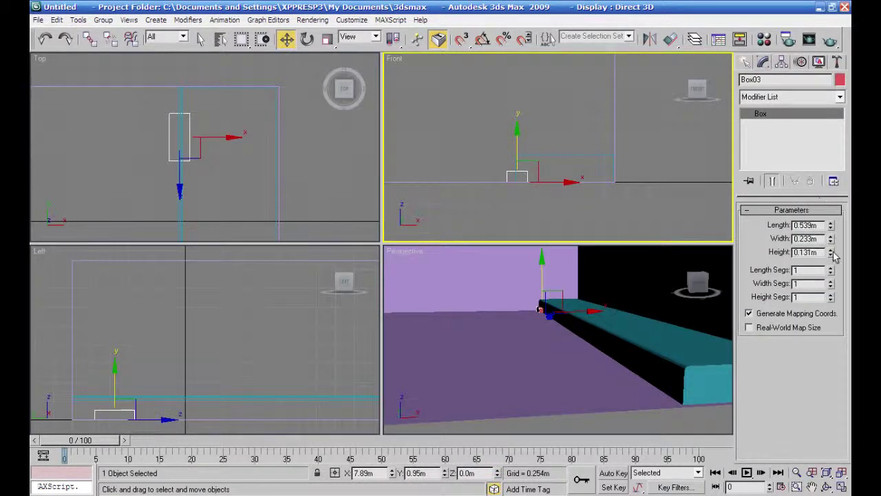
left_click_drag(831, 265, 832, 102)
left_click_drag(831, 238, 830, 266)
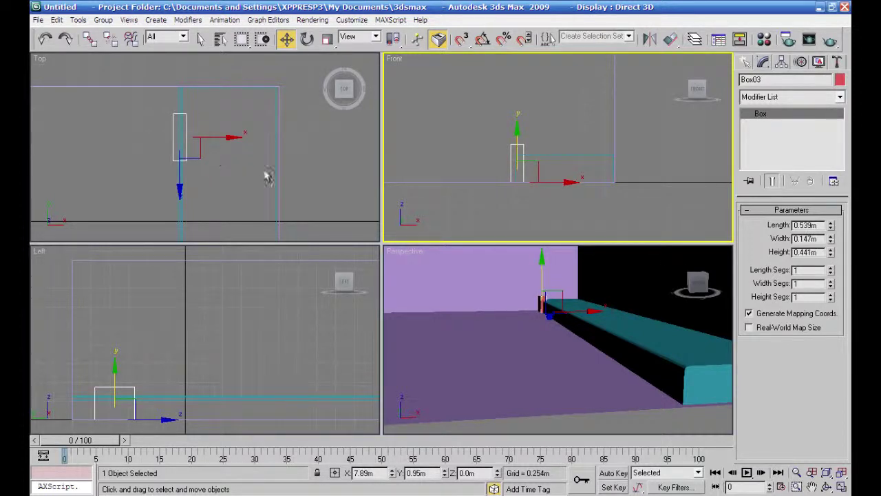
scroll(265, 176, "up", 2)
left_click_drag(207, 133, 213, 134)
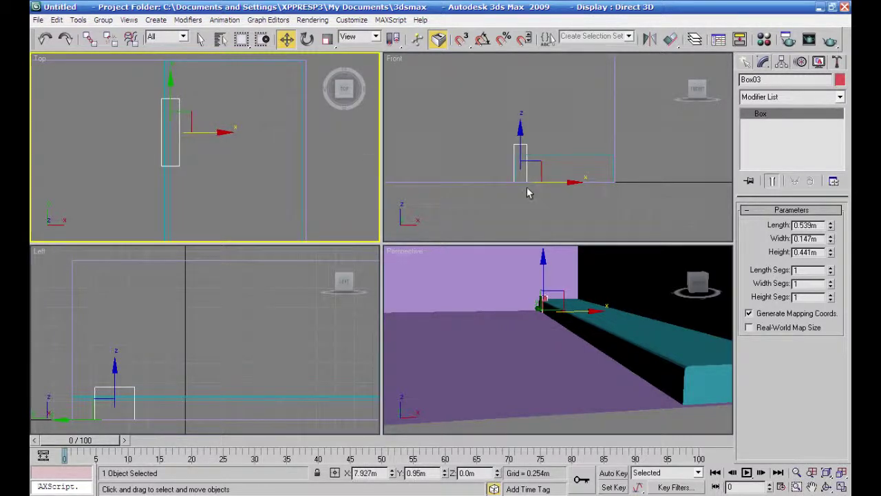
Clone the small box into two copies rising toward the right wall, each offset about 0.147 m sideways and 0.074 m up.
scroll(551, 198, "up", 2)
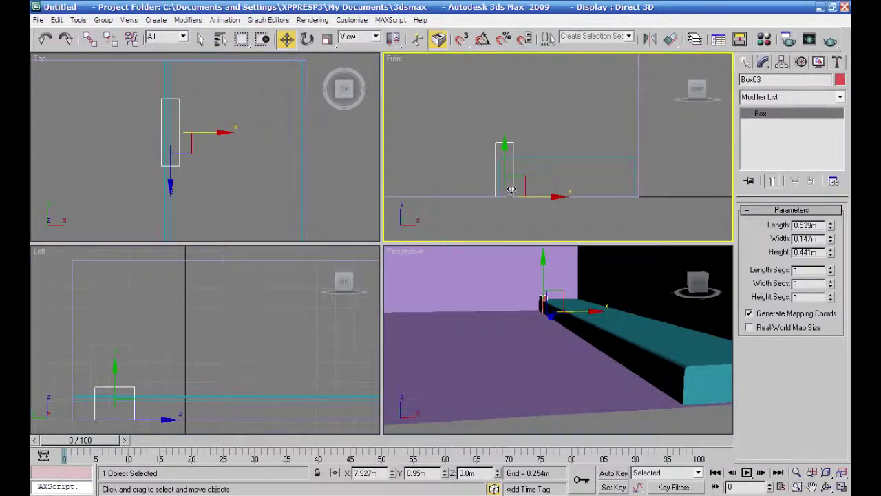
mouse_move(511, 180)
left_mouse_down("shift")
mouse_move(522, 185)
mouse_move(526, 173)
mouse_move(544, 171)
left_mouse_up("shift")
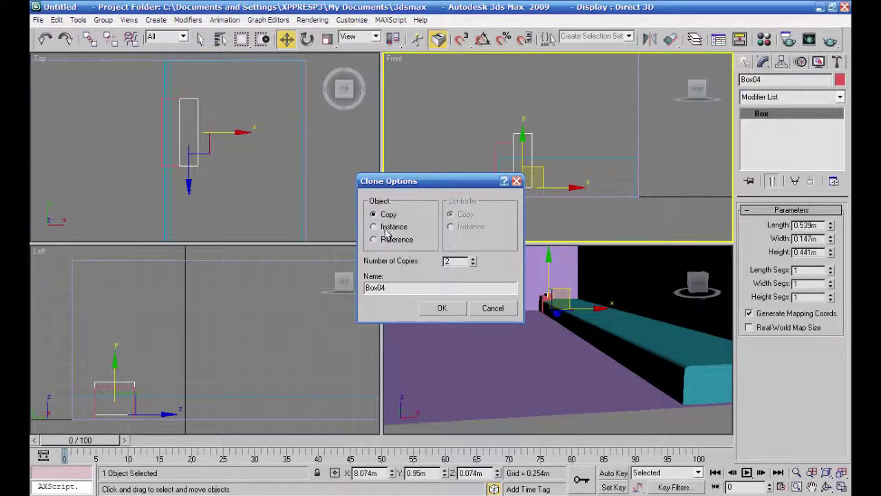
left_click(430, 306)
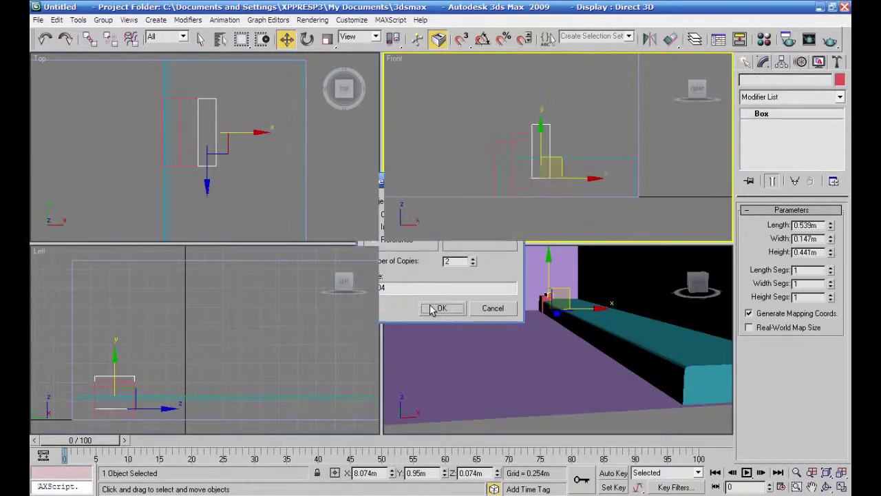
left_click(549, 210)
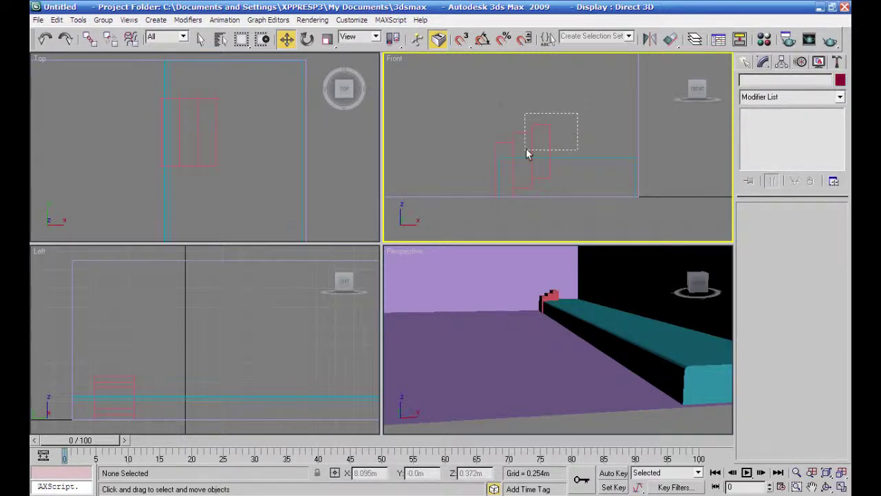
Raise the two copies slightly and the highest one a little further, so the three boxes form taller steps.
left_click_drag(526, 148, 527, 150)
left_click_drag(532, 114, 542, 122)
left_click(560, 110)
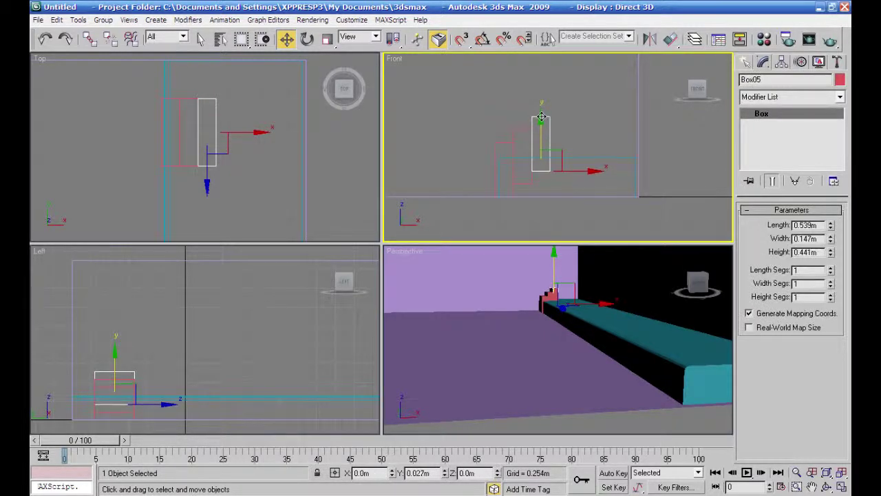
left_click(567, 132)
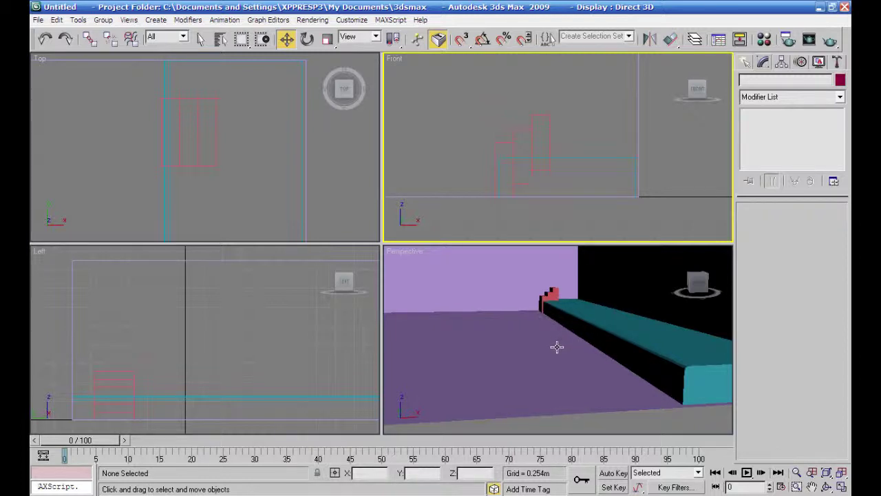
middle_click_drag(557, 347, 794, 346, "alt")
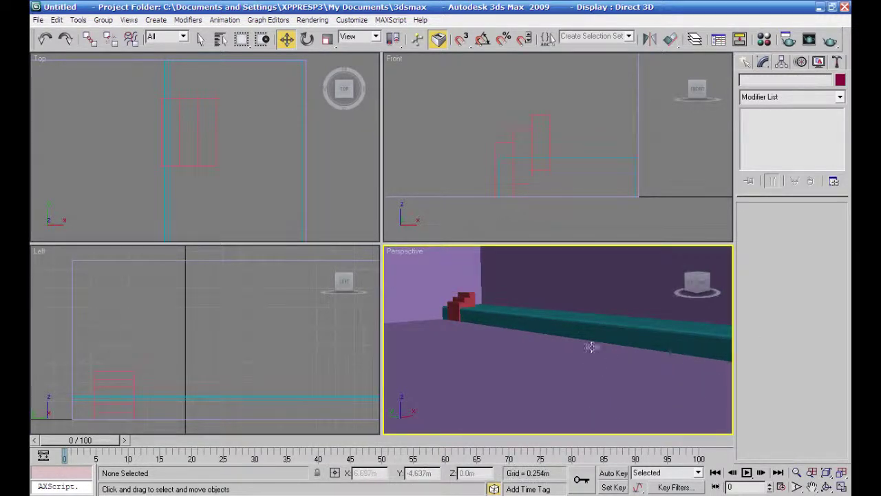
Scale the three step boxes together along Y to slightly over twice their length and move them clear of the back wall.
left_click_drag(235, 181, 177, 151)
key("r")
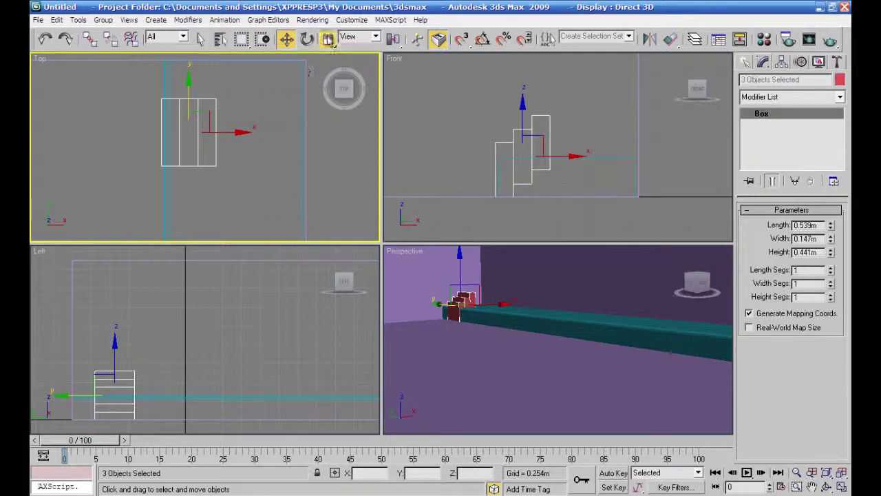
left_click_drag(186, 89, 190, 19)
right_click(188, 72)
left_click(286, 40)
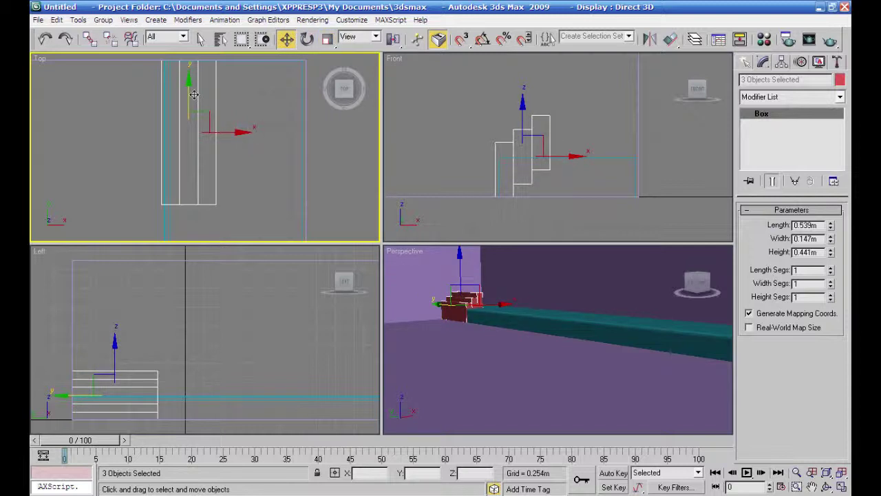
left_click_drag(189, 88, 187, 121)
left_click(317, 149)
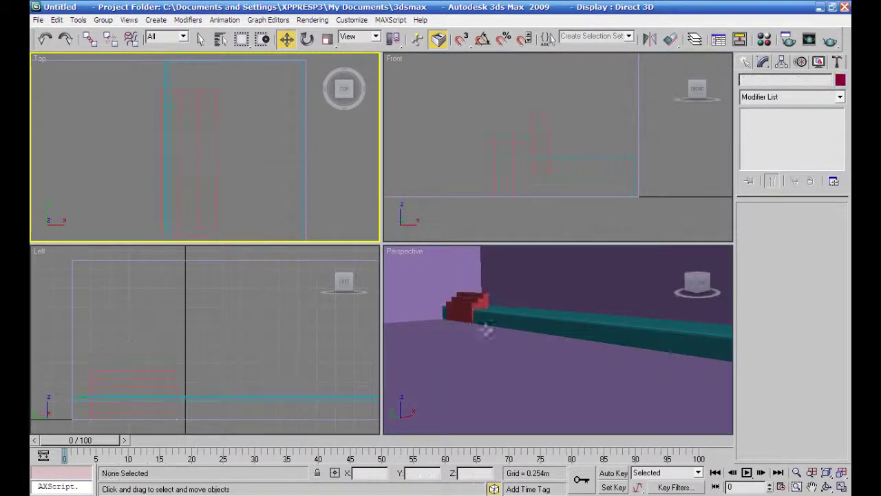
Subtract the lowest step box from the bench along the right wall with a Boolean compound object.
scroll(486, 338, "down", 3)
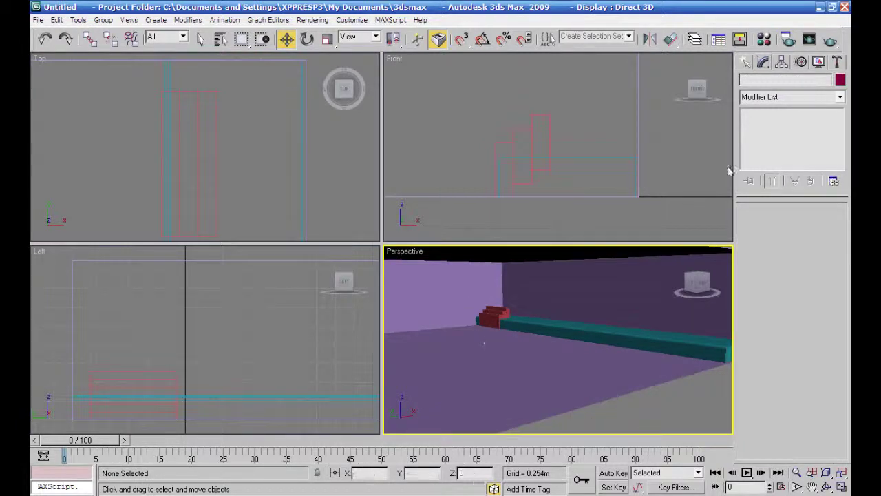
left_click(628, 336)
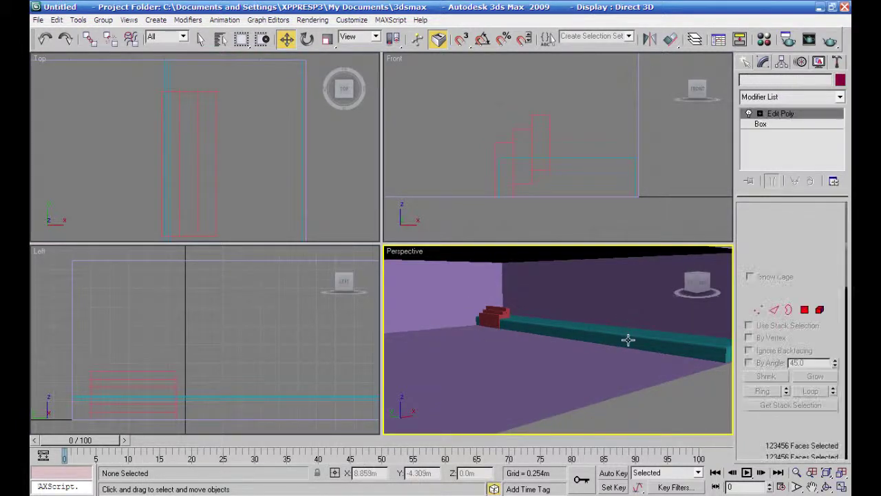
left_click(745, 62)
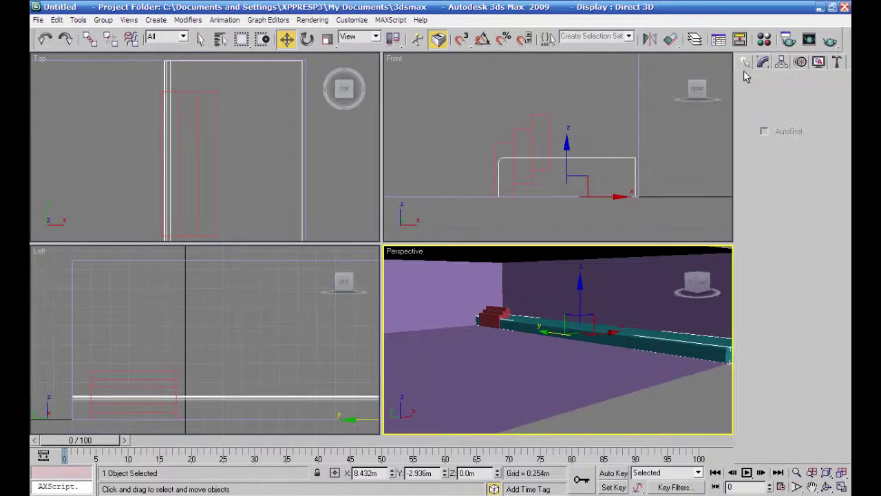
left_click(753, 101)
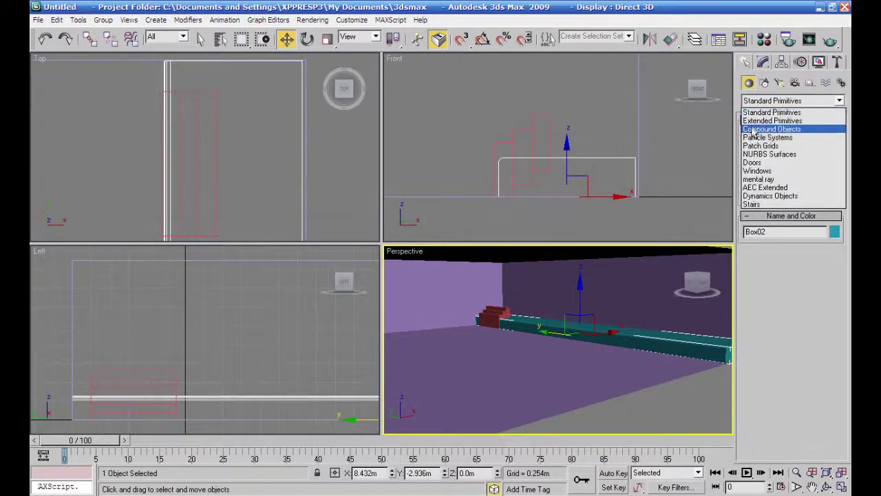
left_click(753, 129)
left_click(760, 185)
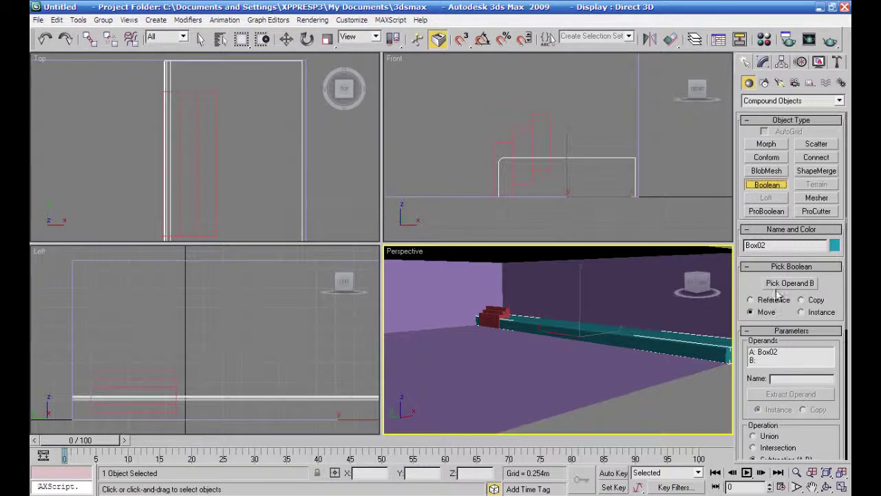
left_click(777, 283)
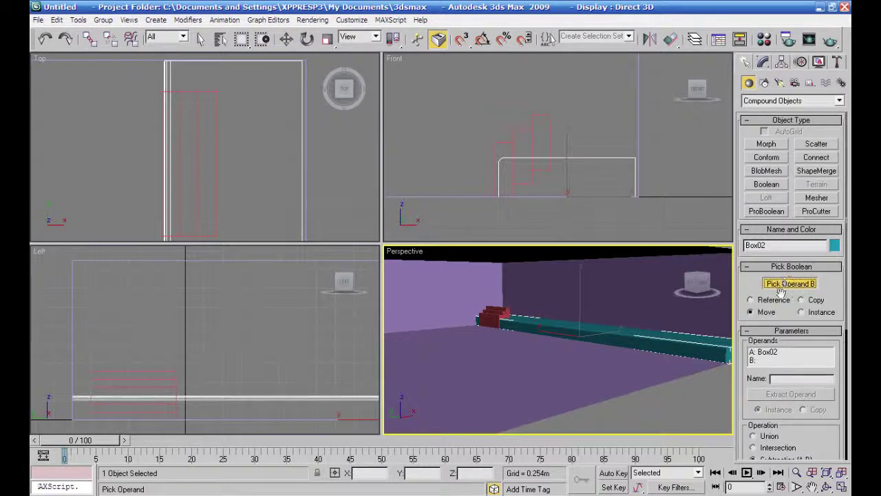
left_click(496, 149)
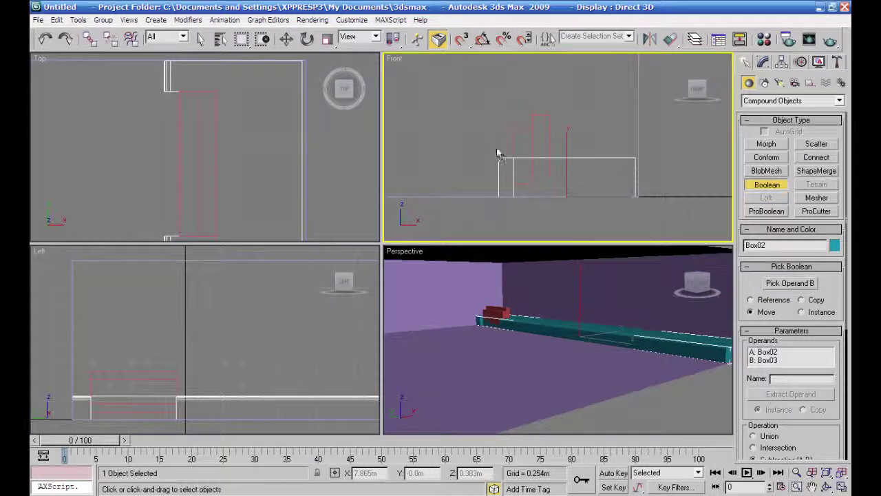
key("w")
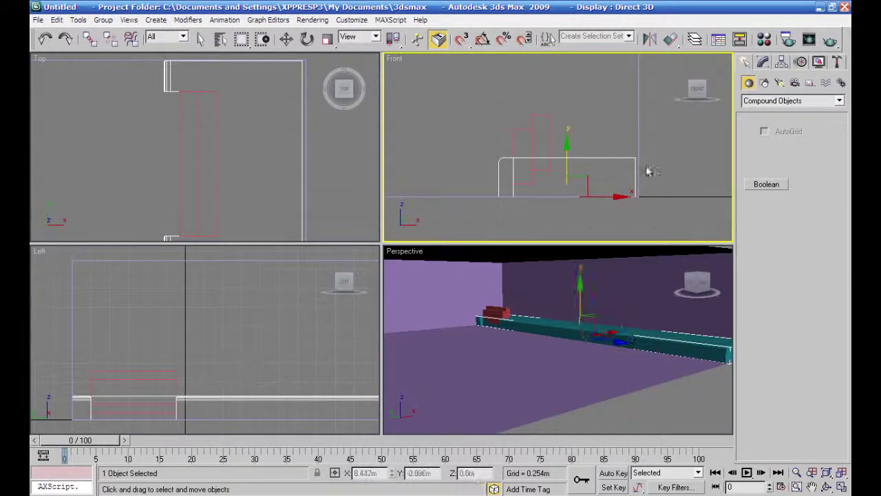
Subtract the middle and highest step boxes from the bench with two separate Boolean operations.
left_click(769, 185)
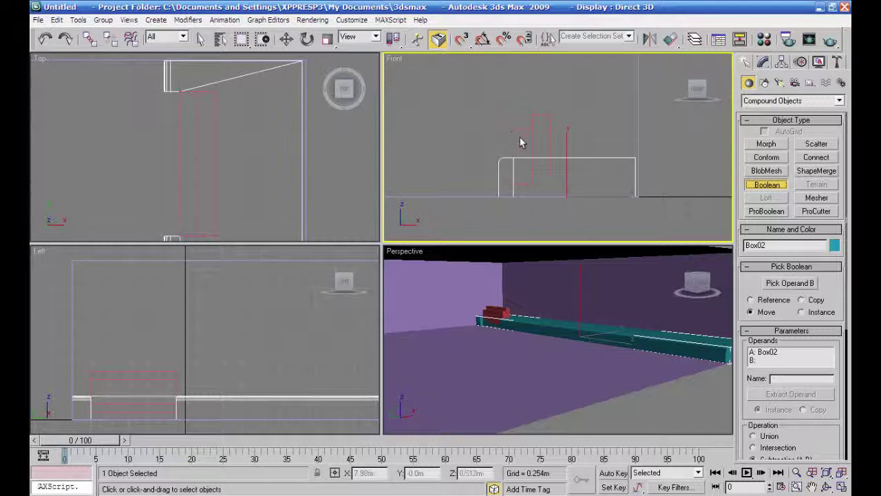
left_click(789, 283)
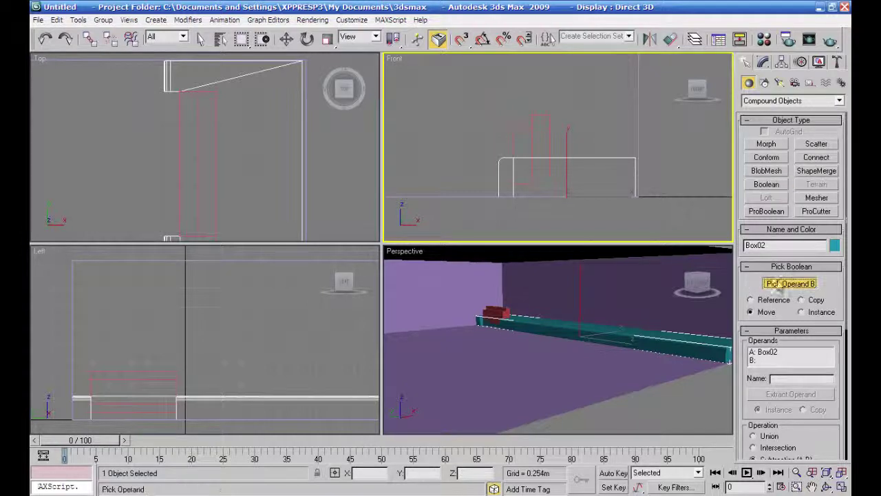
left_click(513, 146)
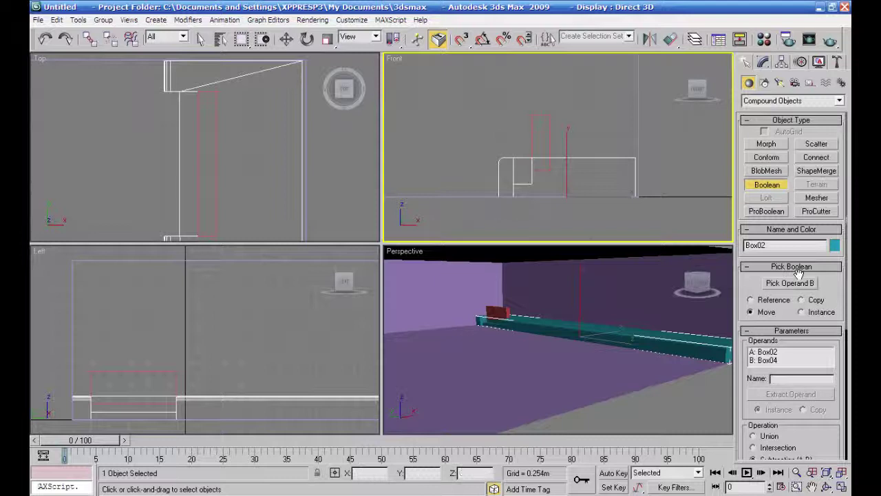
key("w")
left_click(774, 186)
left_click(790, 287)
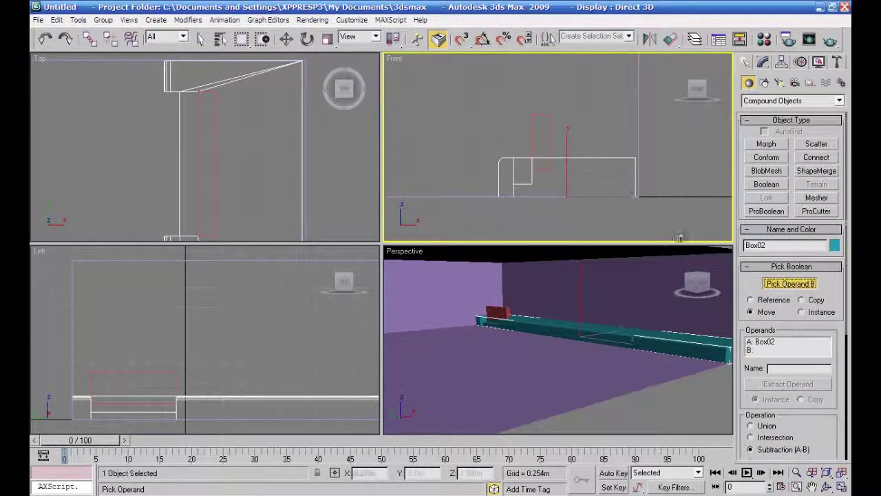
left_click(549, 140)
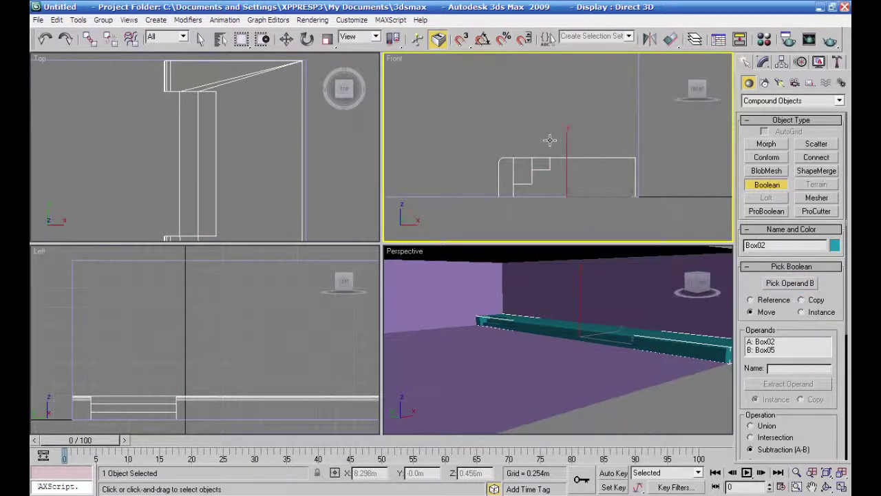
key("w")
left_click(442, 163)
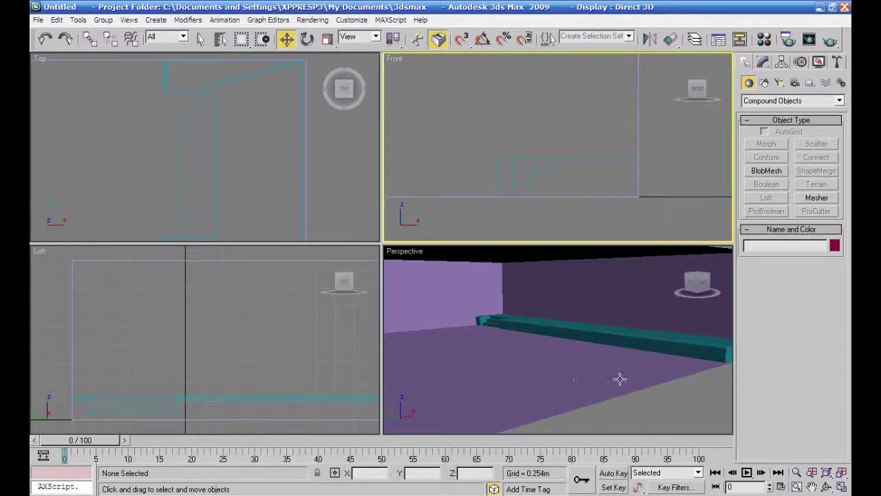
Flip the room box's ceiling polygon in its Edit Poly modifier so it faces into the room.
left_click(516, 254)
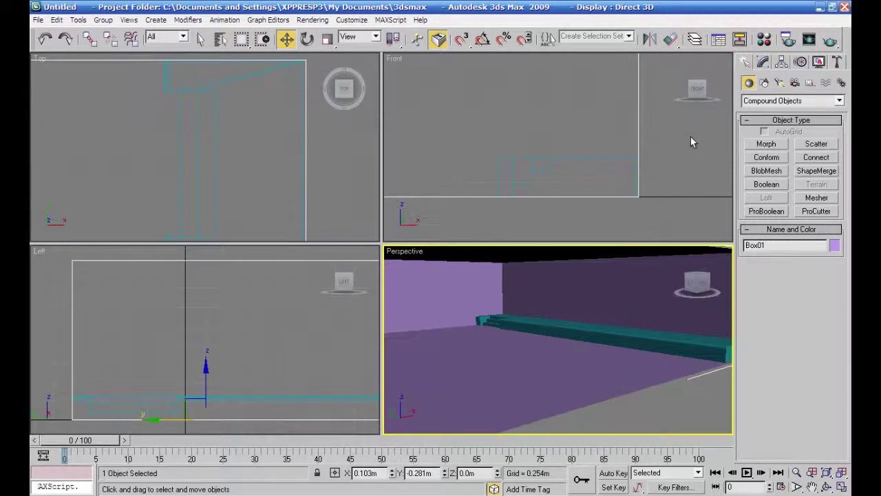
scroll(690, 141, "down", 1)
middle_click_drag(691, 157, 692, 203)
scroll(644, 177, "down", 2)
middle_click_drag(647, 174, 697, 173)
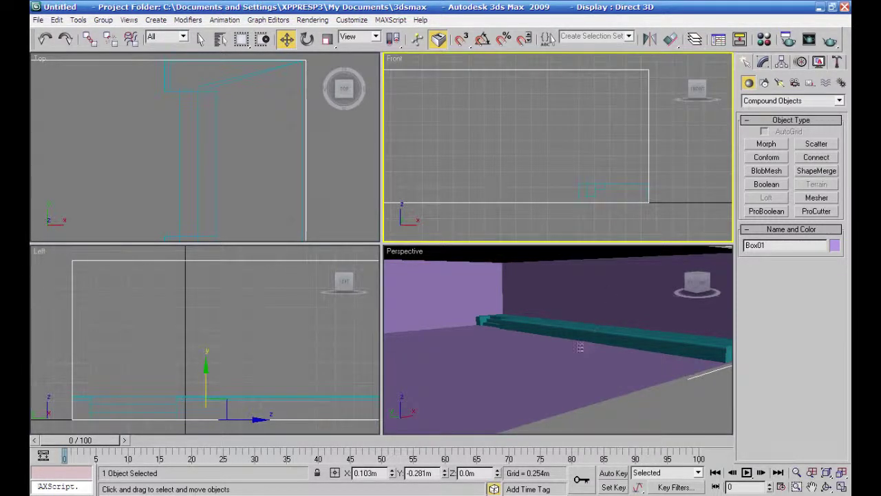
middle_click_drag(582, 361, 556, 334, "alt")
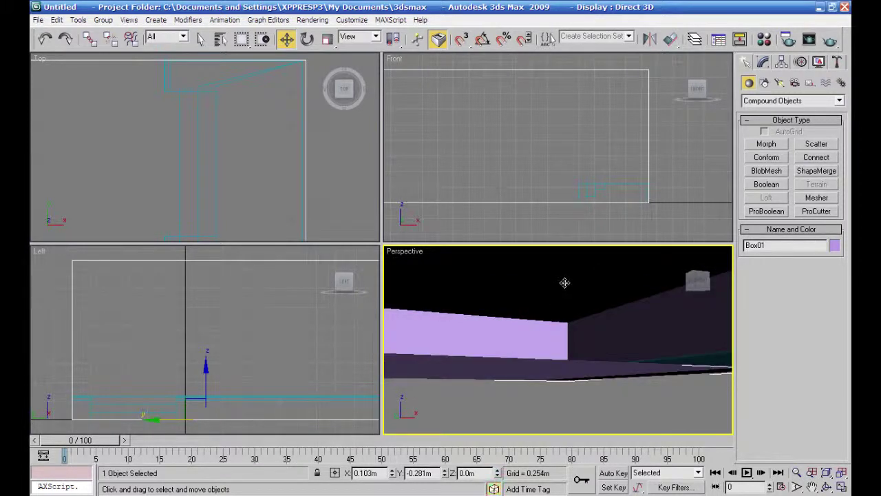
left_click(762, 62)
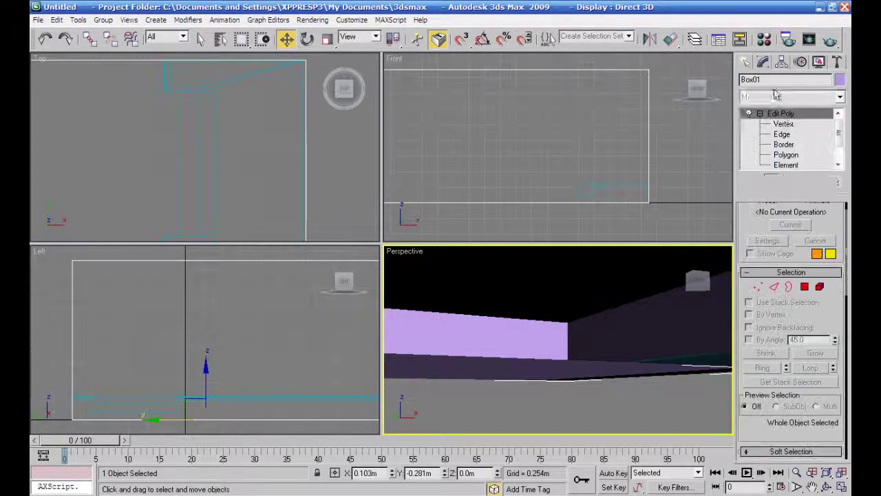
left_click(803, 286)
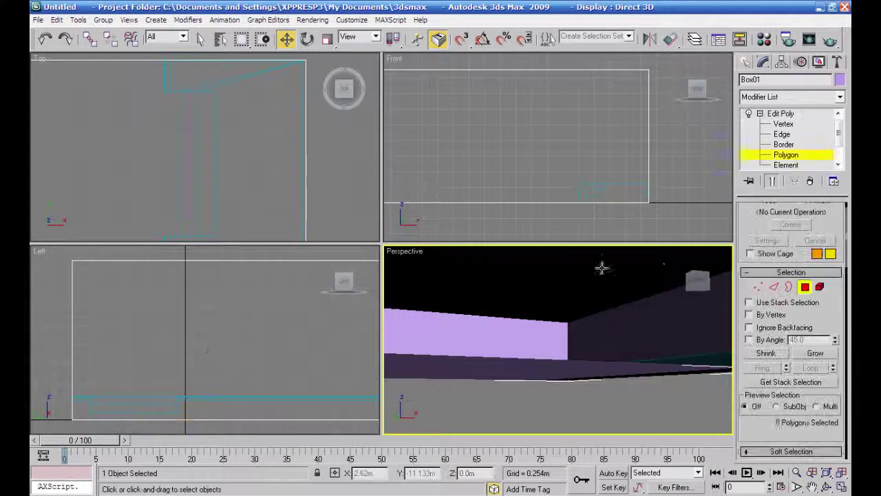
left_click(603, 266)
scroll(829, 314, "down", 3)
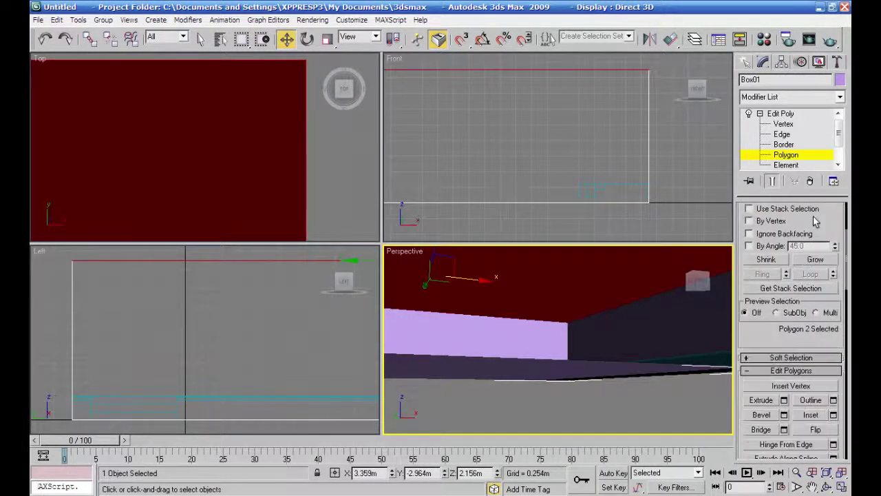
left_click(814, 427)
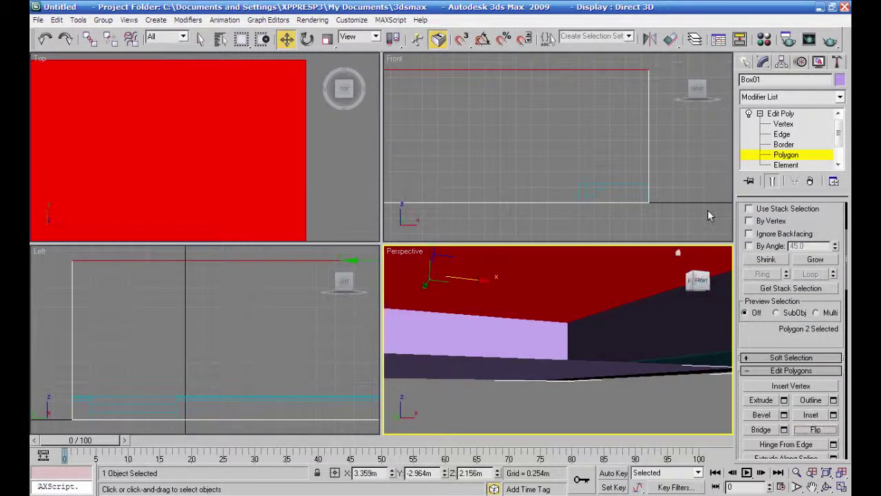
Open the Material Editor and change the room box's object color to dark crimson.
left_click(708, 209)
middle_click_drag(609, 359, 611, 398, "alt")
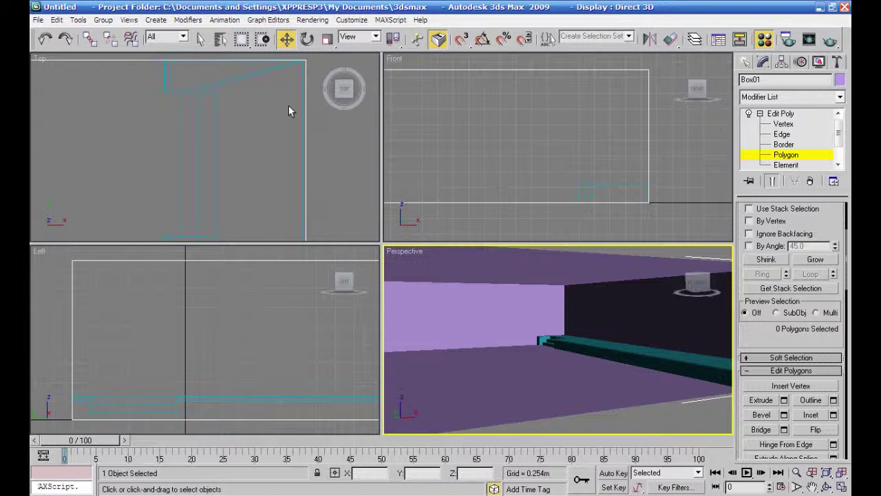
key("m")
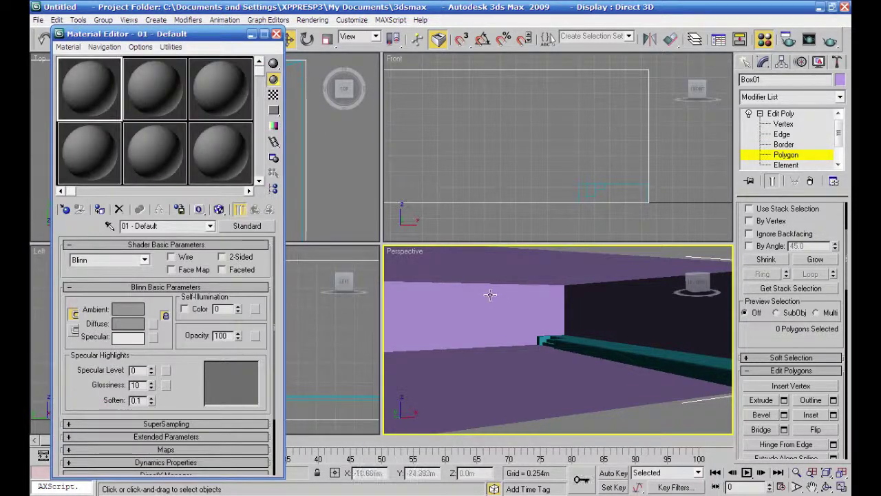
left_click(475, 313)
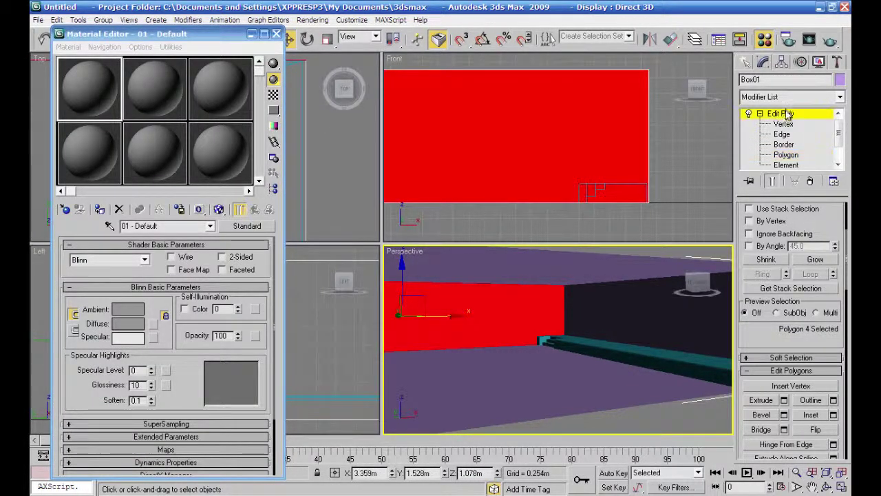
left_click(781, 112)
left_click(840, 79)
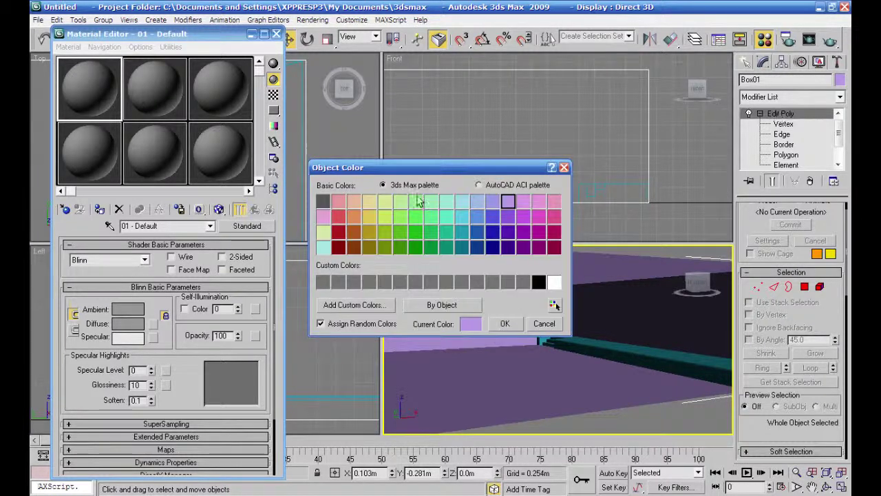
left_click(553, 247)
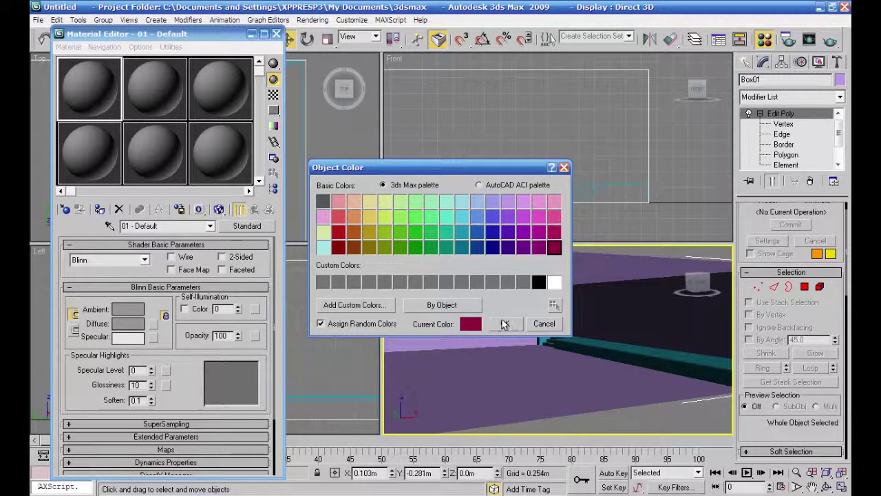
left_click(504, 323)
left_click(681, 181)
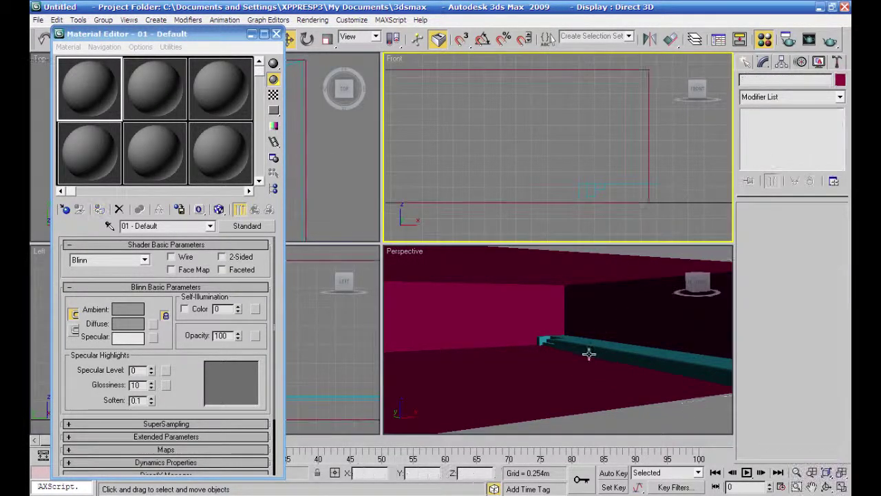
Add an Edit Poly modifier to the bench along the right wall and enter its Polygon sub-object level.
left_click(611, 347)
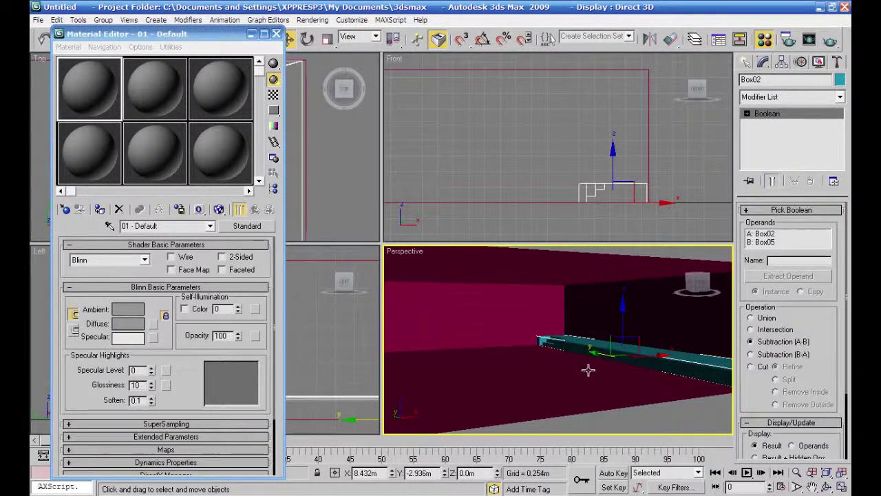
middle_click_drag(582, 371, 489, 364)
scroll(489, 364, "up", 4)
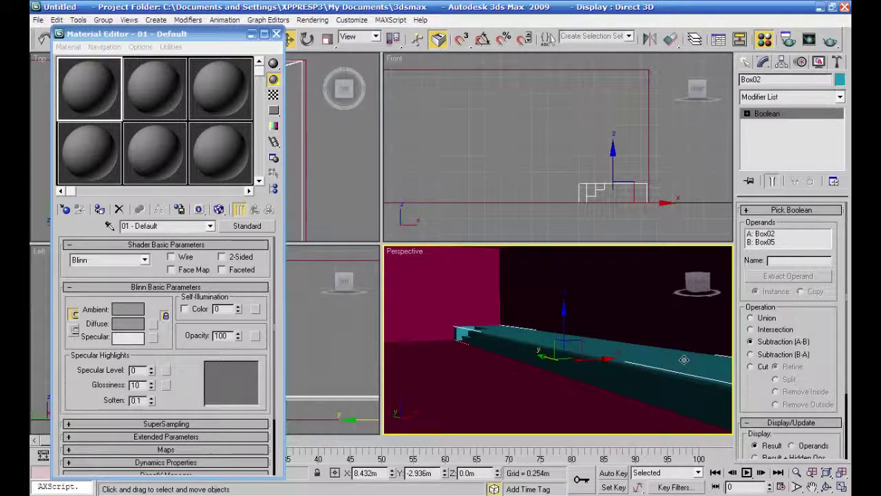
key("m")
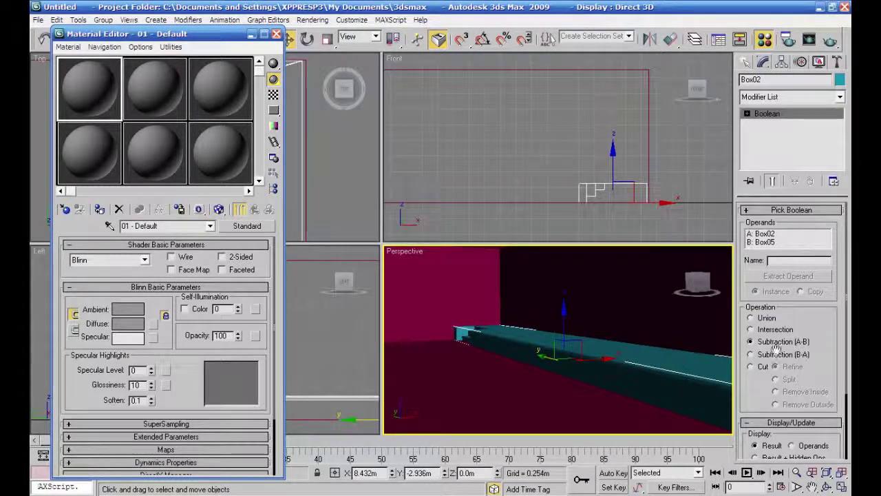
left_click(840, 99)
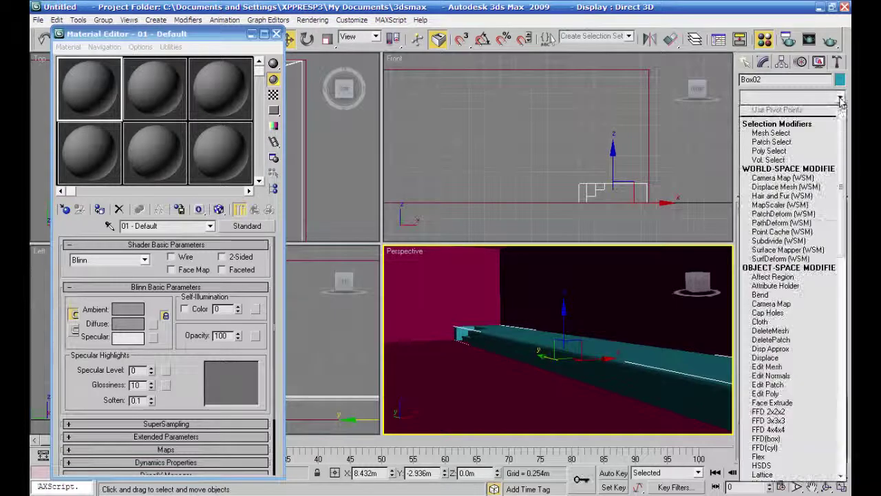
scroll(843, 219, "down", 7)
scroll(843, 219, "up", 1)
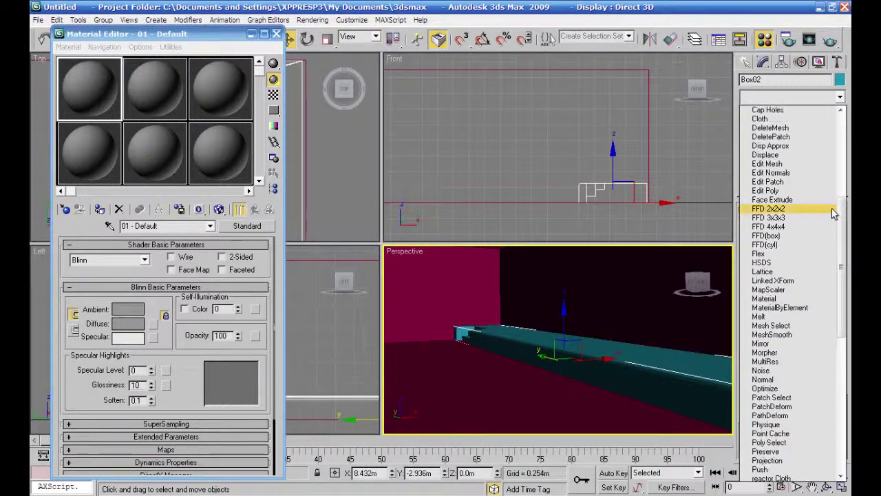
left_click(819, 190)
left_click(804, 286)
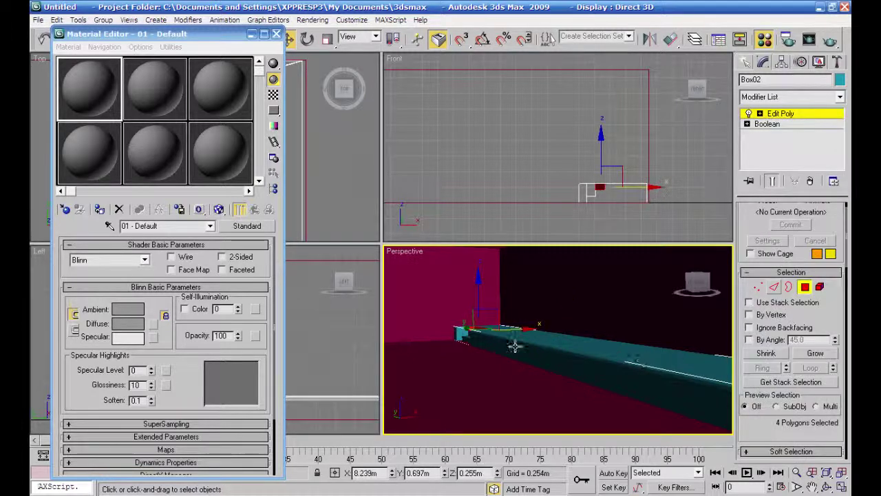
Minimize the Material Editor and select all of the bench's polygons in the Top view.
left_click(572, 366)
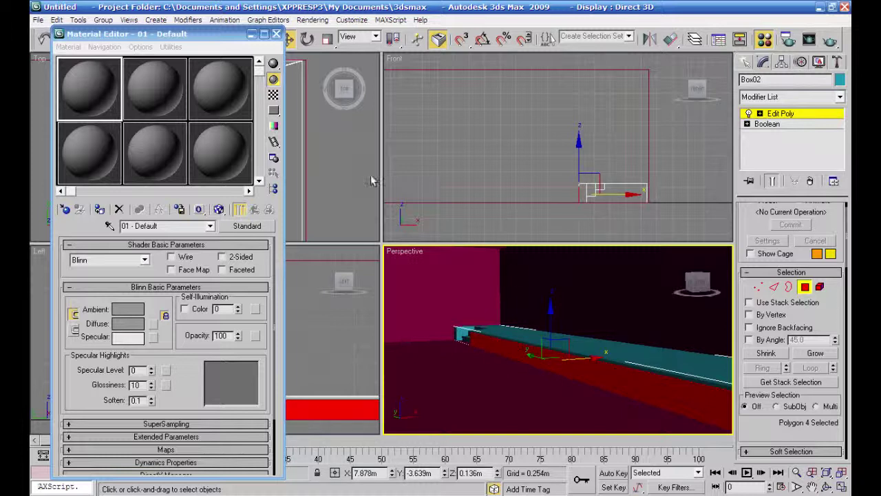
left_click(252, 33)
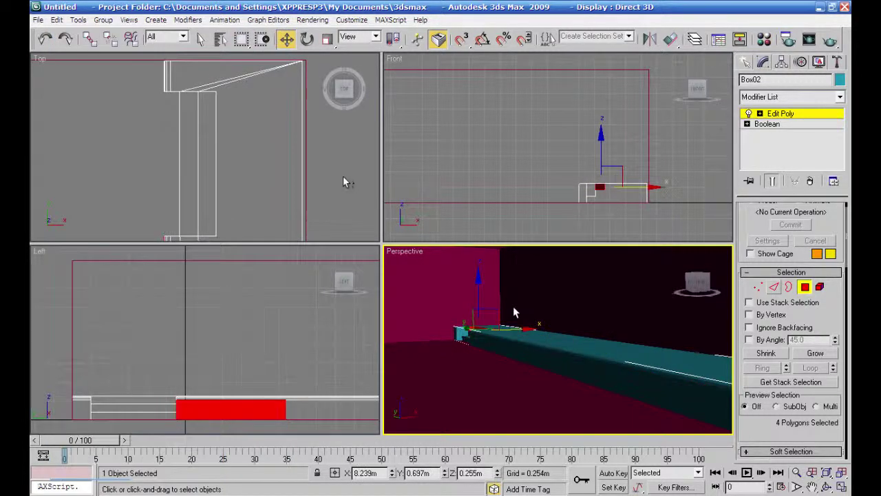
middle_click_drag(343, 181, 331, 140)
scroll(330, 142, "down", 5)
middle_click_drag(300, 171, 295, 142)
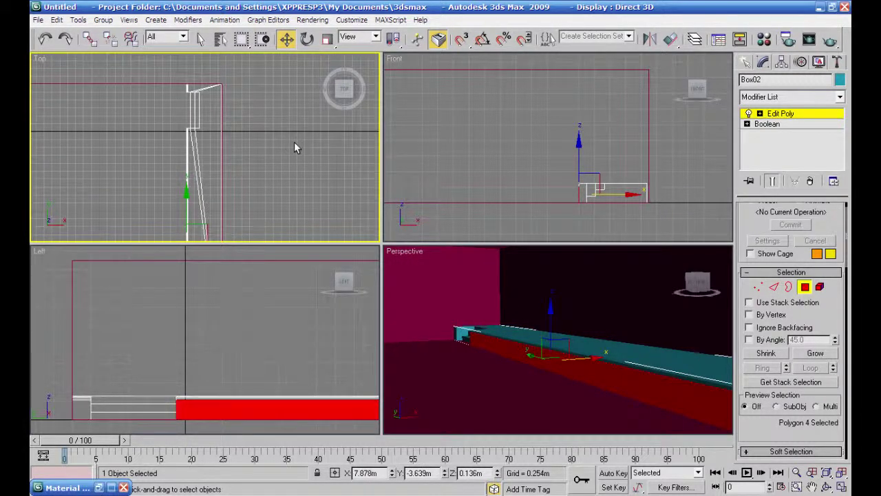
left_click_drag(247, 73, 143, 329)
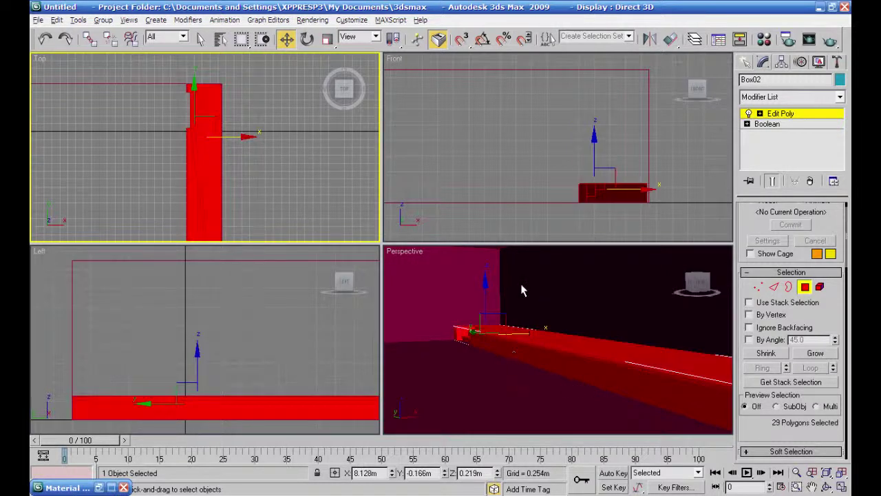
Remove the bench's long front face, the step faces and the recess side face from the polygon selection.
left_click(563, 363, "alt")
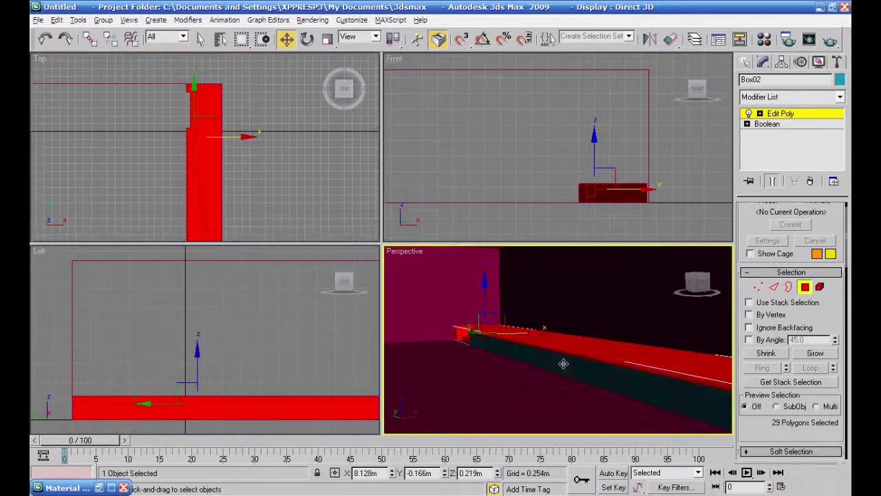
middle_click_drag(492, 369, 567, 384, "alt")
scroll(248, 175, "up", 10)
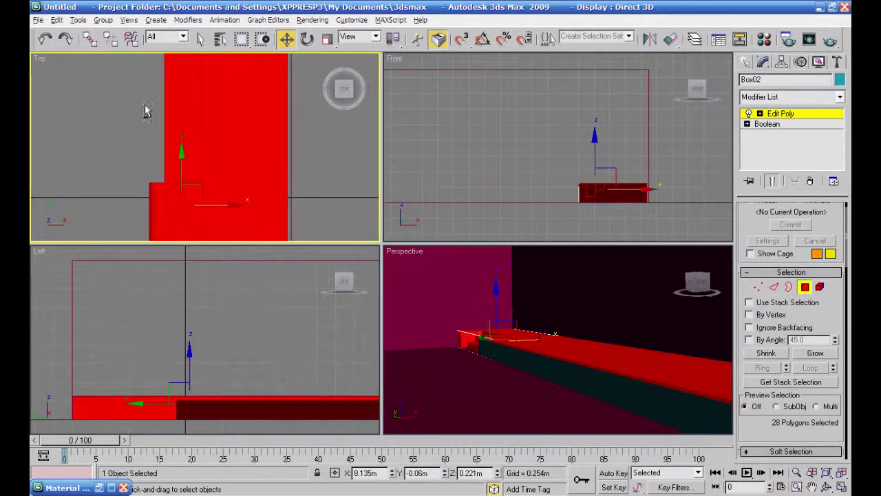
left_click_drag(197, 122, 198, 123, "alt")
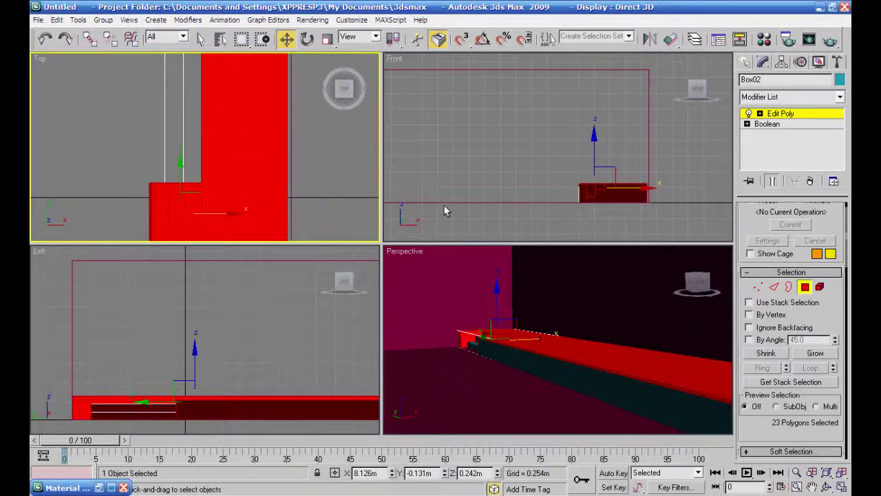
left_click(467, 337, "alt")
left_click(472, 339, "alt")
left_click(464, 339, "alt")
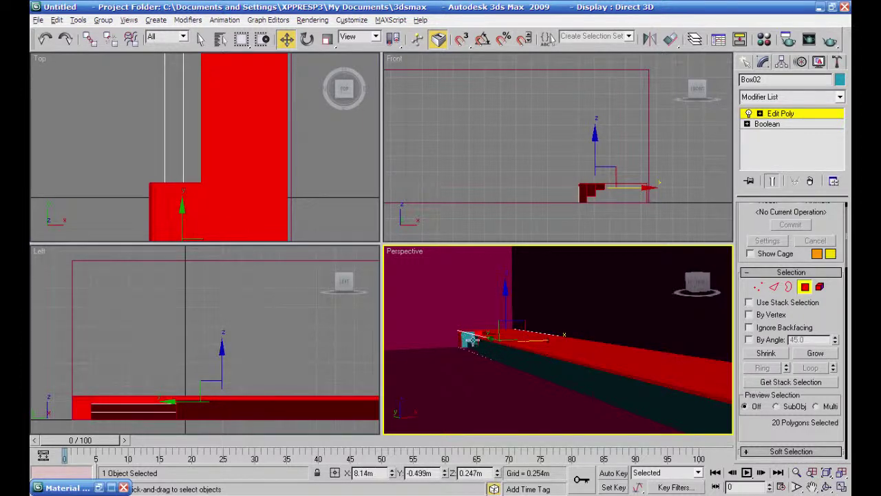
Remove the narrow chamfer polygons along the bench's long front edge from the selection.
scroll(472, 343, "up", 1)
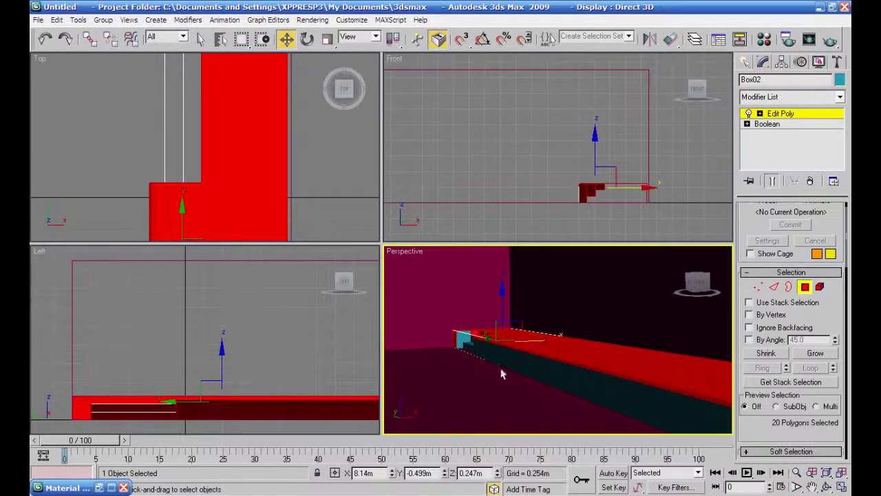
middle_click_drag(502, 374, 554, 372, "alt")
middle_click_drag(487, 316, 734, 266)
middle_click_drag(419, 378, 751, 319)
middle_click_drag(417, 367, 851, 303)
middle_click_drag(431, 342, 851, 338)
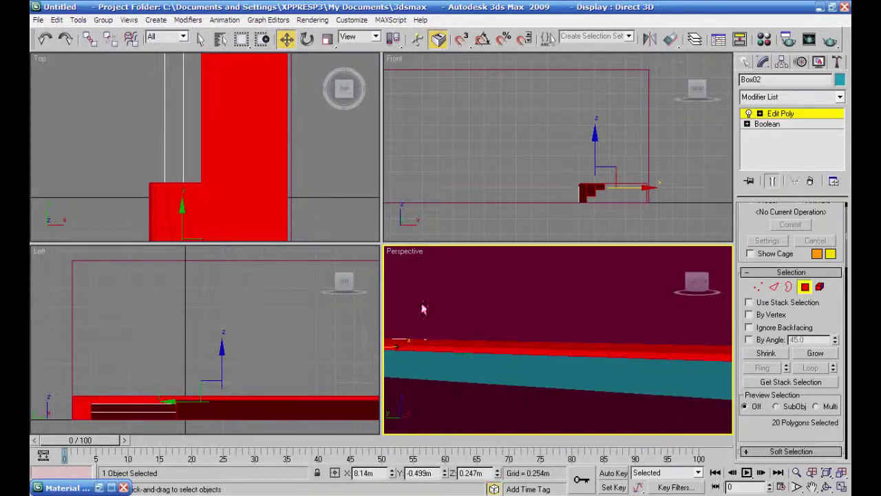
scroll(304, 183, "down", 6)
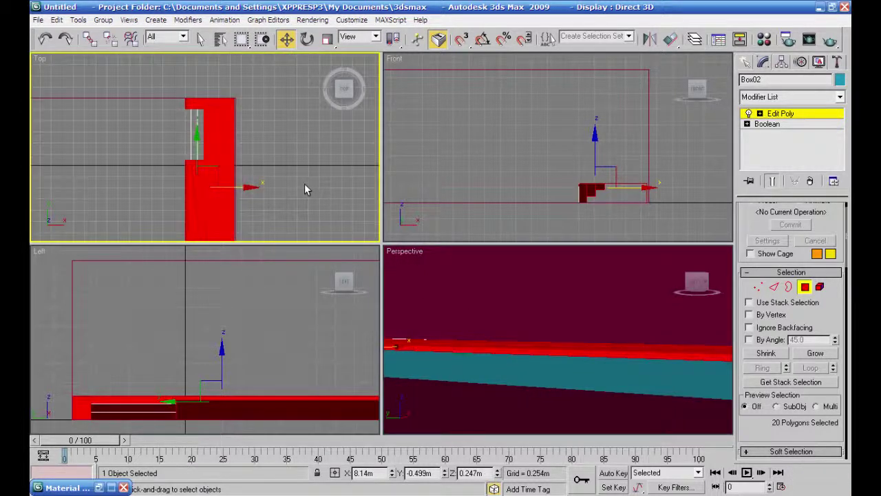
middle_click_drag(317, 167, 340, 126)
scroll(323, 155, "up", 4)
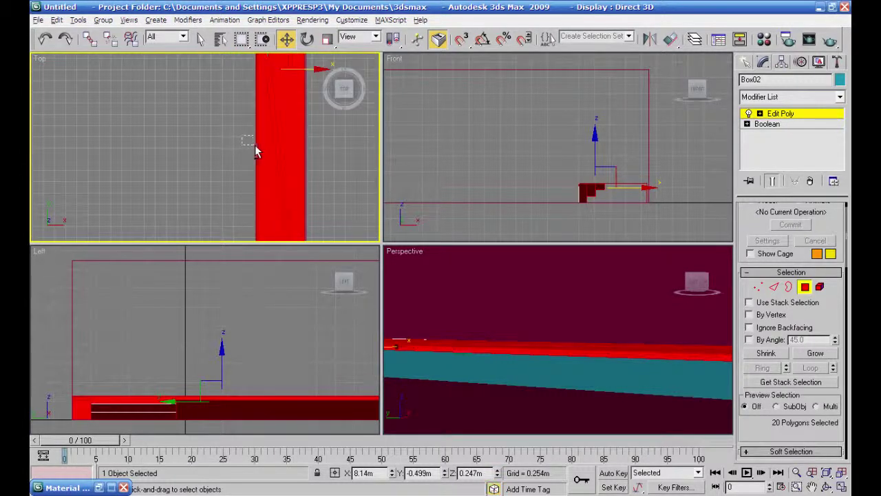
left_click_drag(258, 144, 258, 145, "alt")
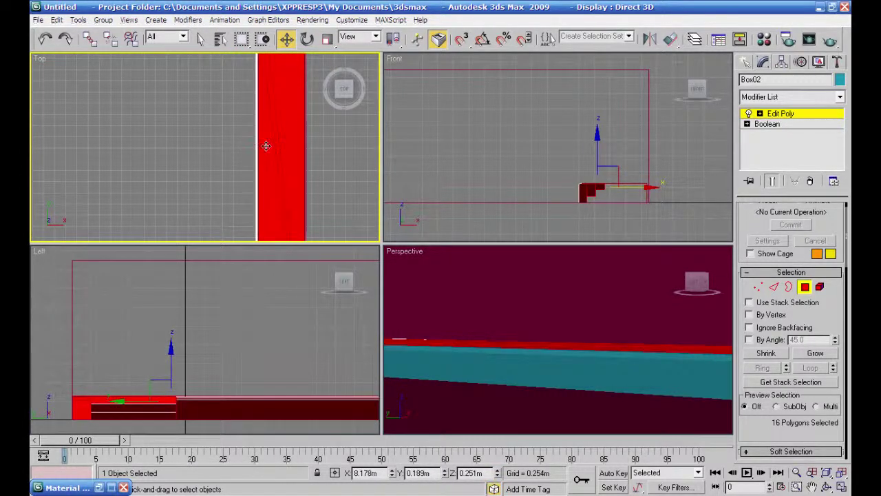
Remove the front-edge polygons of the short bench section next to the back wall from the selection.
middle_click_drag(323, 143, 324, 297)
scroll(270, 198, "up", 5)
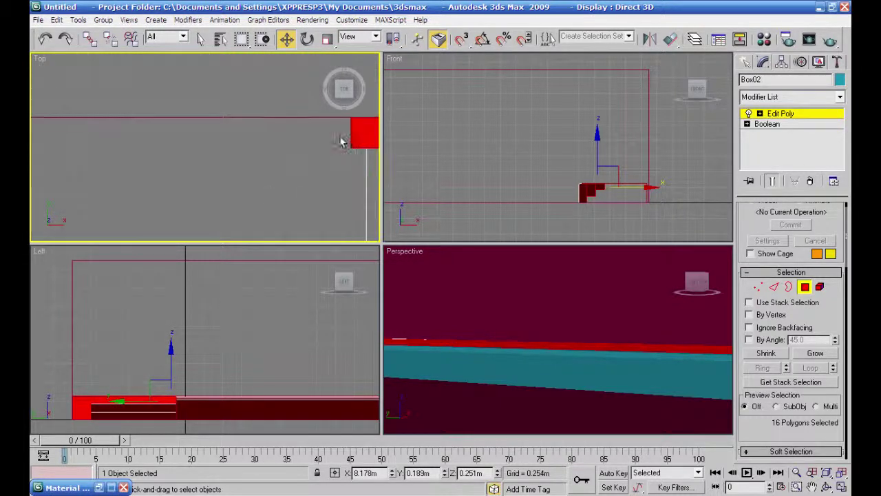
left_click_drag(341, 134, 353, 140)
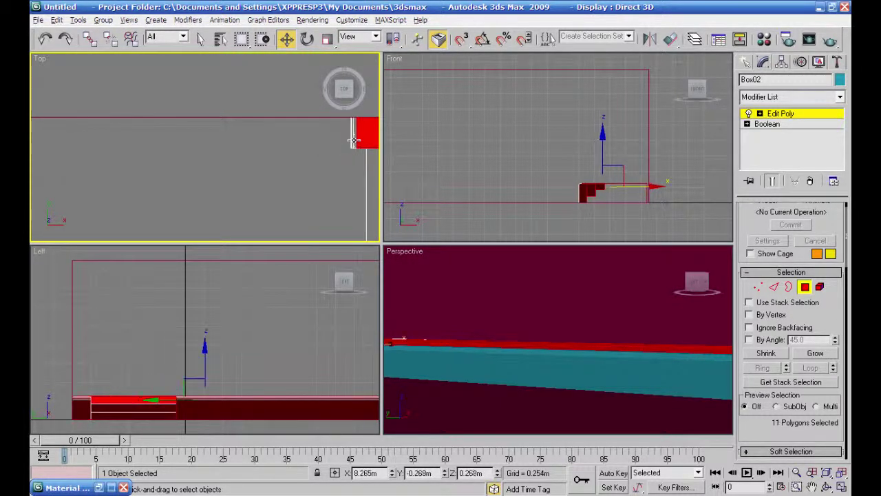
middle_click_drag(338, 198, 220, 6)
scroll(197, 91, "down", 3)
scroll(204, 147, "down", 1)
scroll(208, 147, "down", 3)
scroll(208, 148, "up", 3)
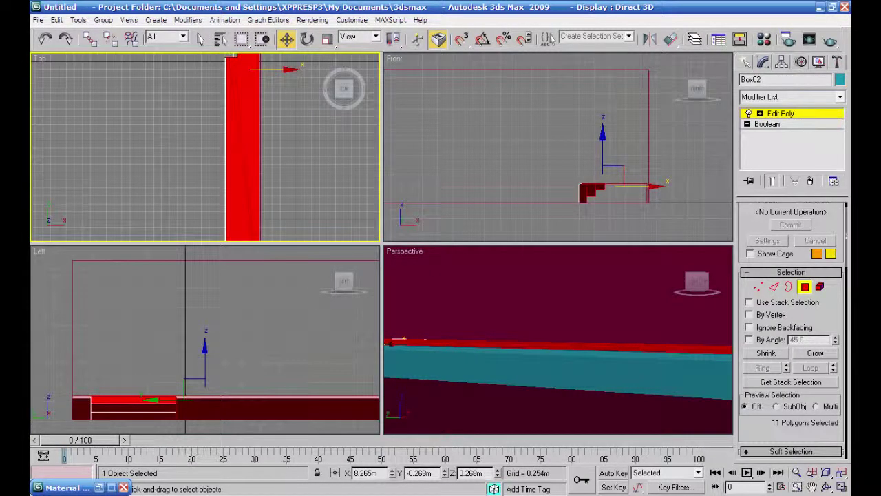
Turn on Ignore Backfacing and remove the highest step's riser from the bench's polygon selection.
middle_click_drag(482, 354, 130, 324)
middle_click_drag(444, 305, 615, 312)
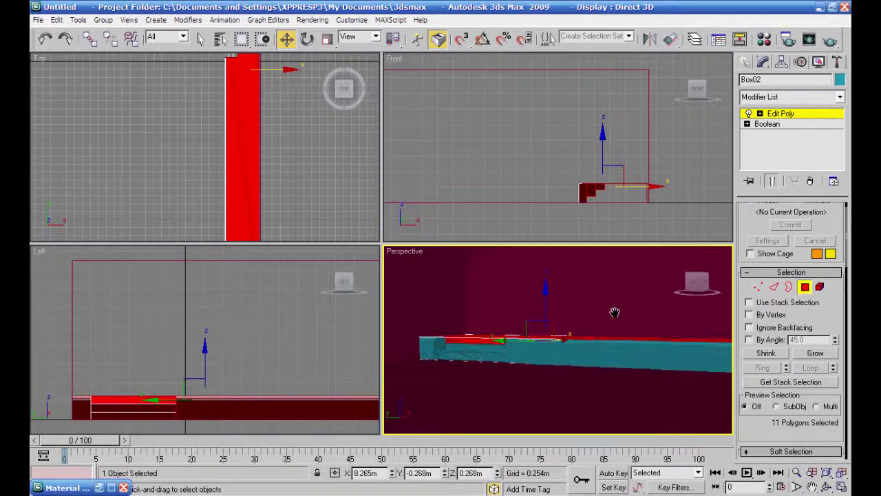
scroll(516, 358, "up", 2)
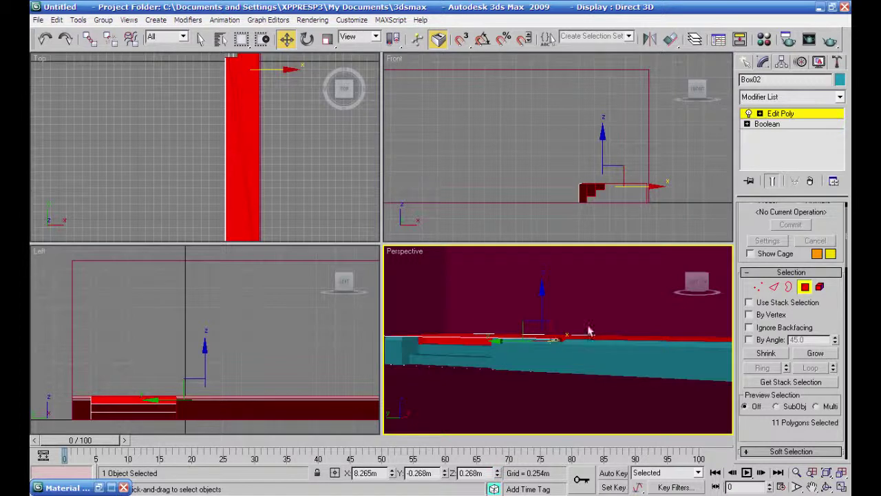
left_click(749, 327)
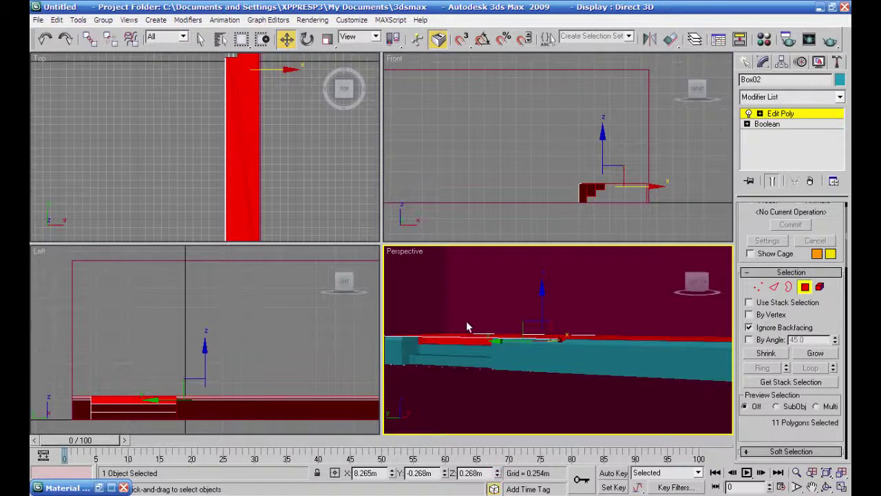
left_click(464, 339, "alt")
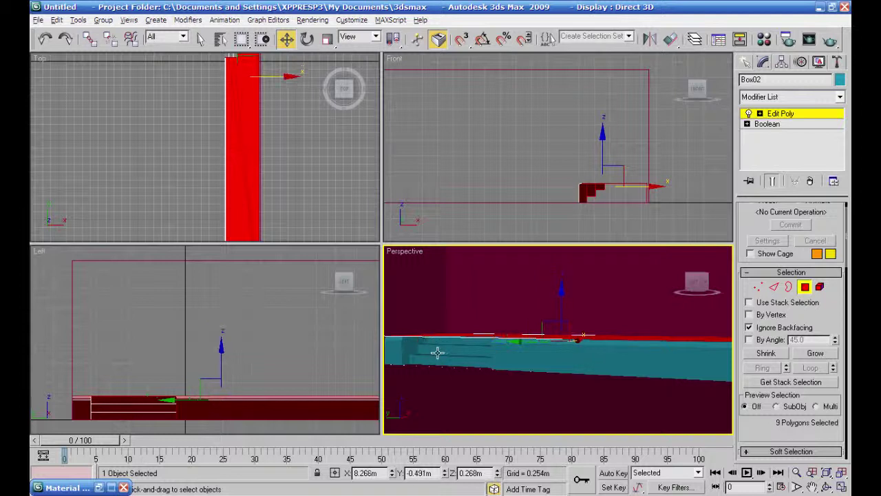
left_click(526, 375, "alt")
Add the bench's step faces to the polygon selection together with its top surface.
scroll(526, 372, "down", 2)
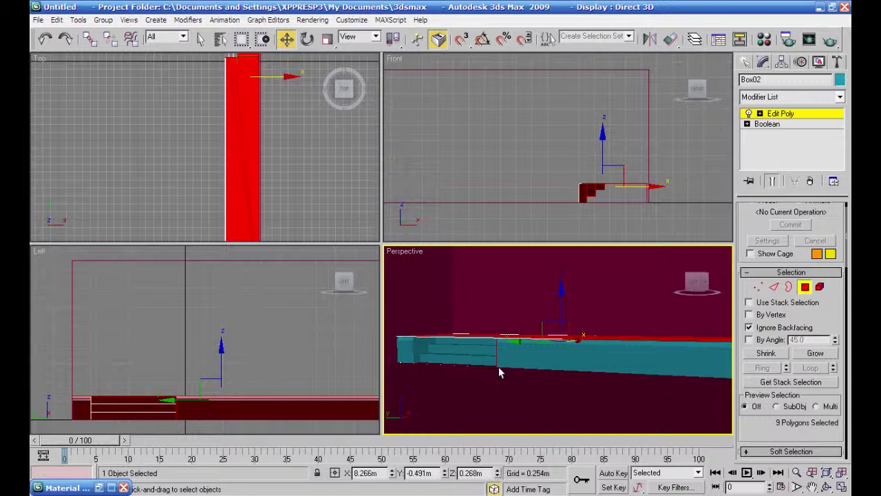
middle_click_drag(309, 163, 309, 283)
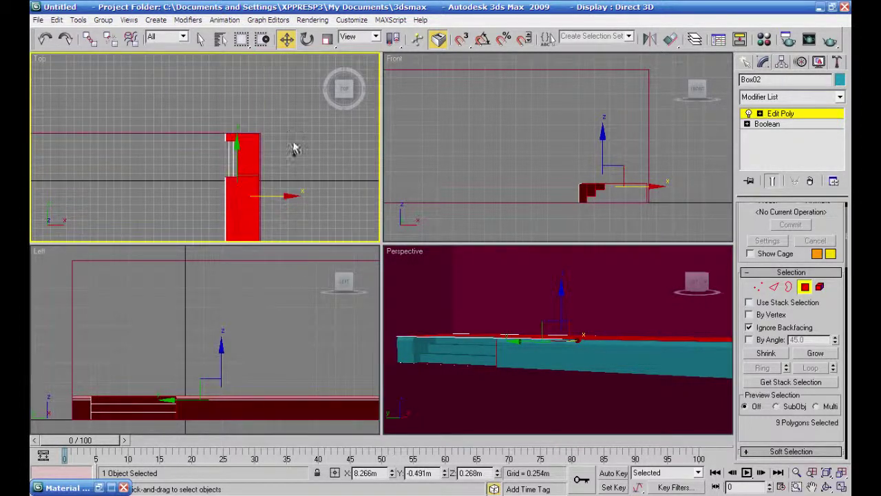
left_click(250, 160, "ctrl")
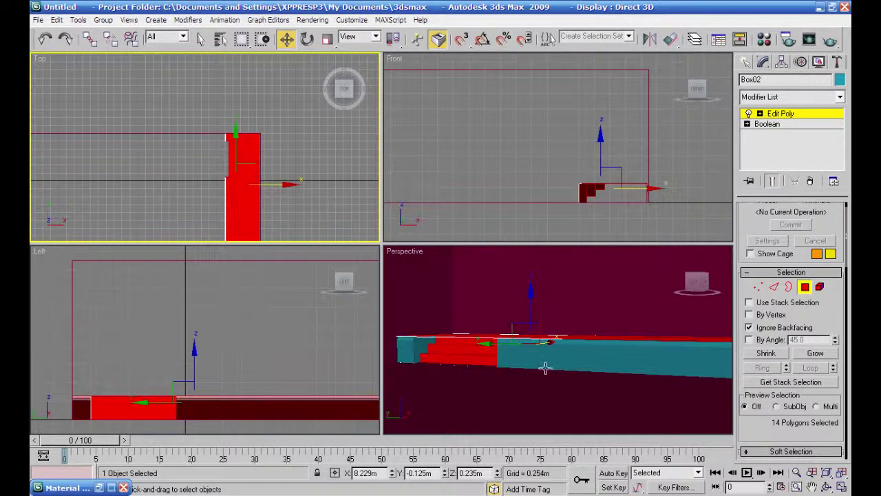
Assign material ID 1 to the selected bench polygons and save them as the named selection set "top".
scroll(830, 314, "down", 15)
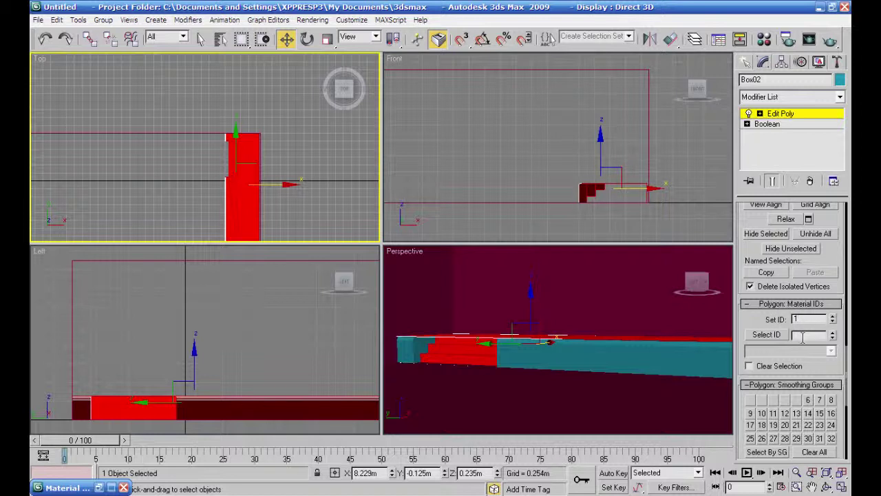
left_click(572, 38)
Assign material ID 2 to the inverted polygon selection and save it as the named selection set "front".
left_click(56, 19)
mouse_move(88, 226)
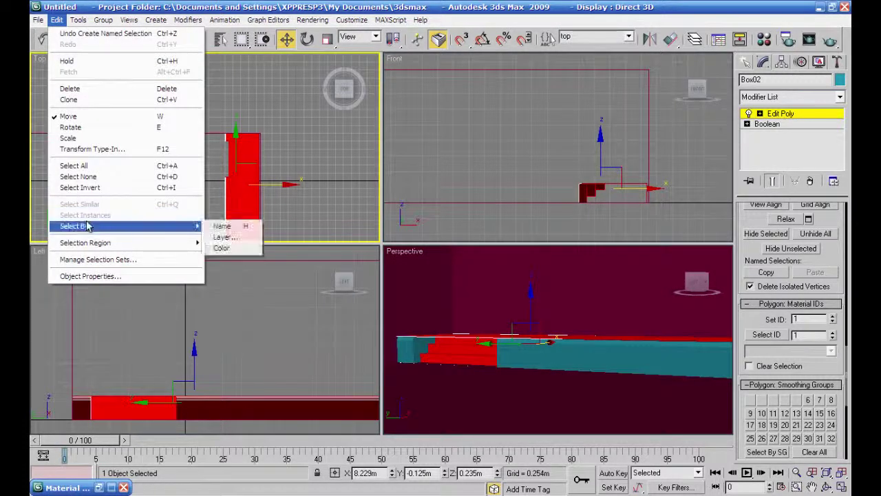
left_click(79, 187)
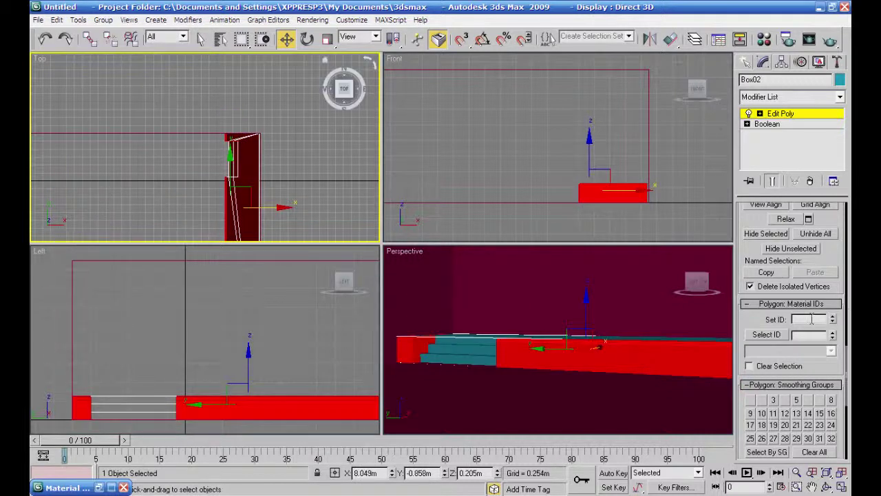
type("2")
key("Return")
left_click(583, 37)
Clear the polygon selection, recall the "front" selection set and switch to the "top" set to check both.
left_click(700, 155)
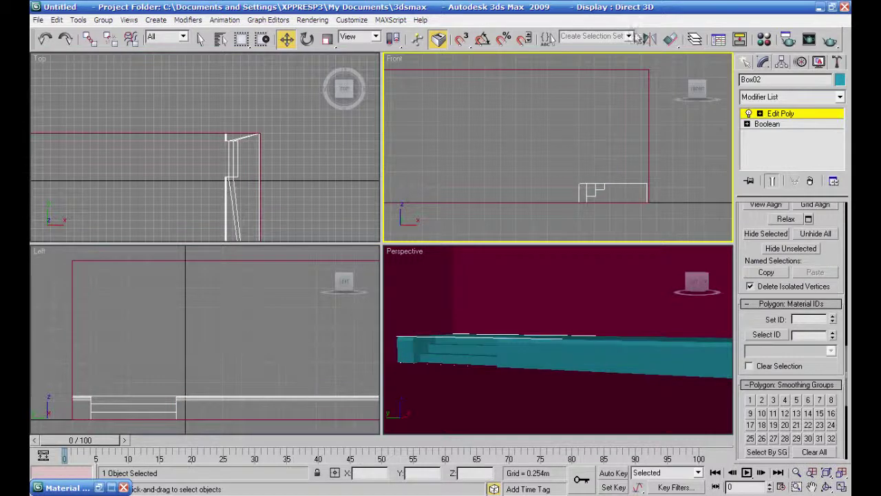
left_click(629, 37)
left_click(625, 48)
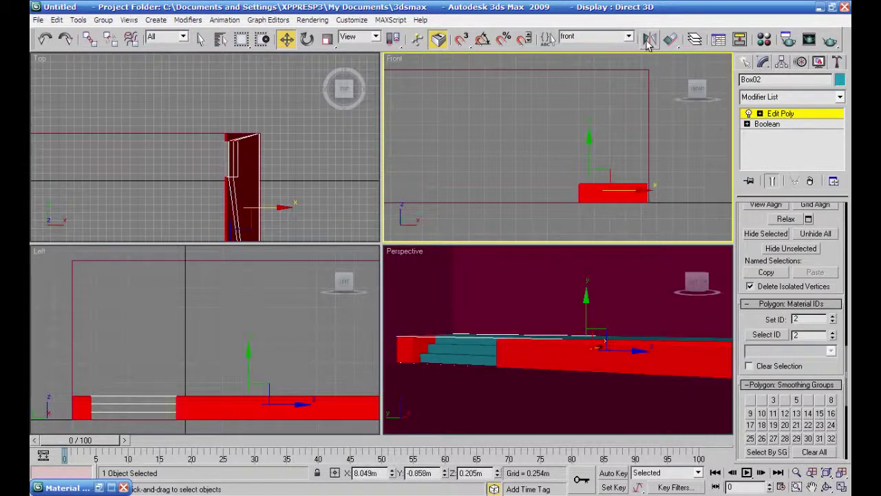
left_click(628, 36)
left_click(628, 56)
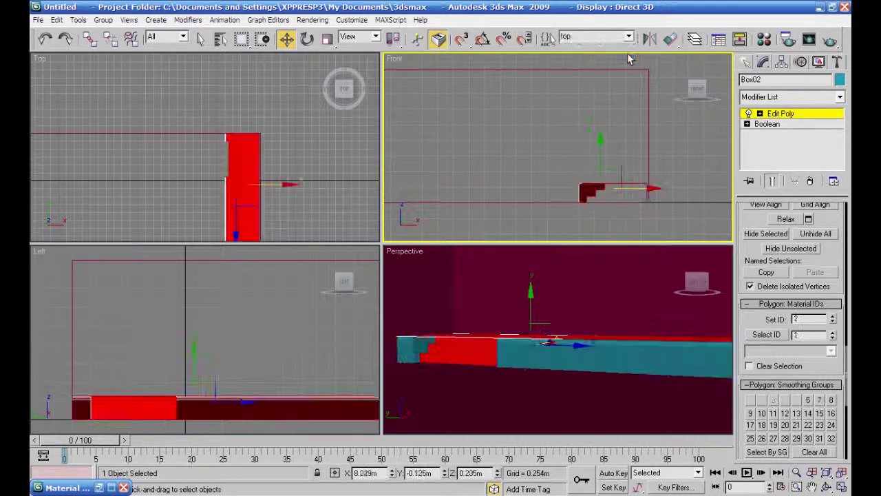
Turn the first material slot in the Material Editor into a Multi/Sub-Object material.
left_click(764, 40)
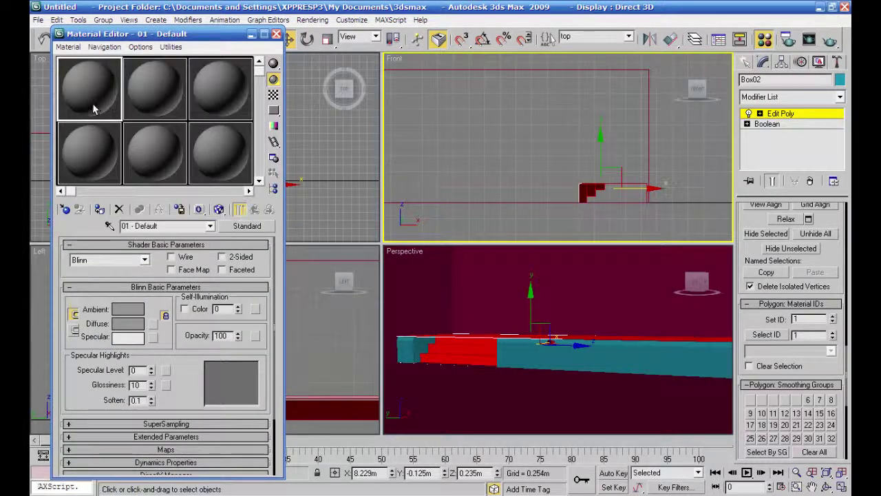
left_click(66, 210)
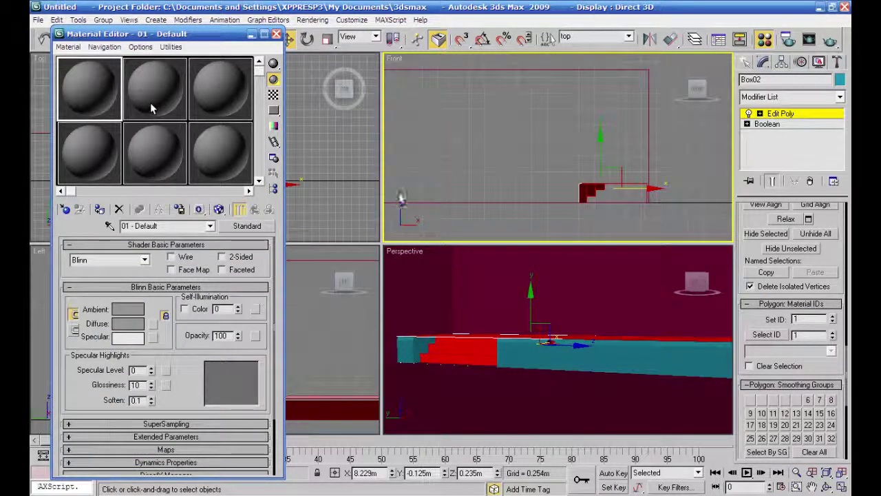
double_click(220, 187)
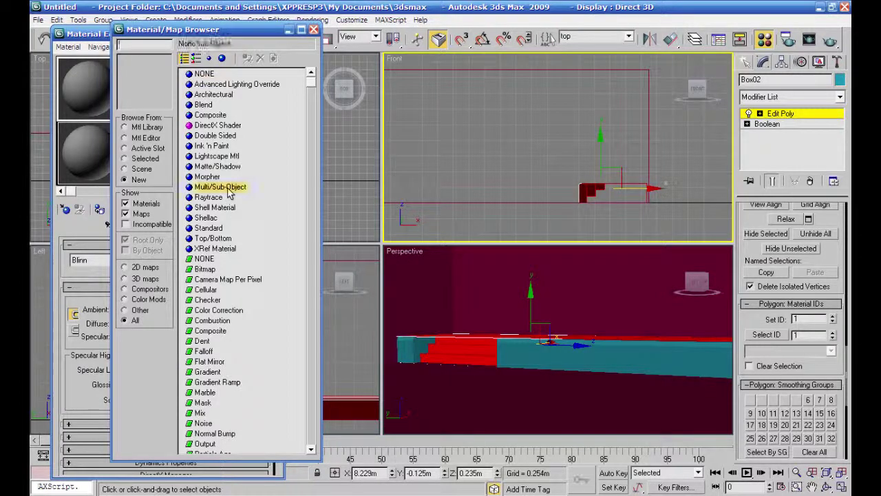
Set the second material's diffuse color to pure red (255, 0, 0).
left_click(158, 98)
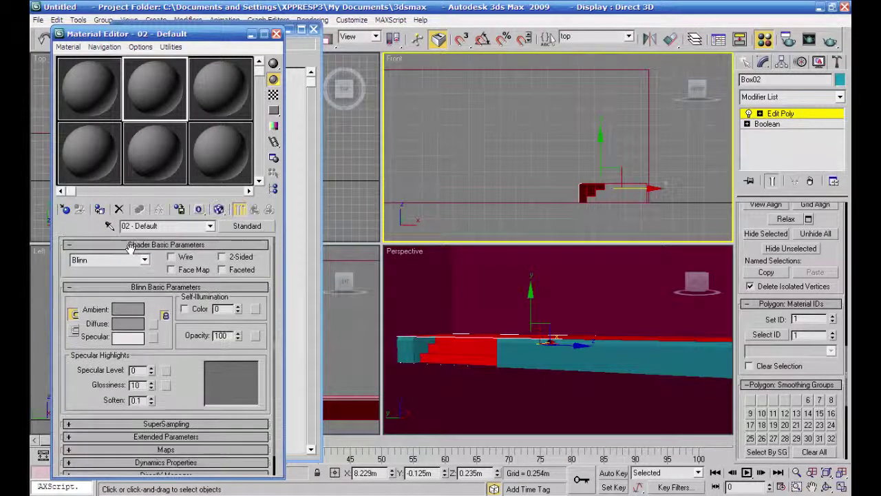
left_click(129, 322)
left_click_drag(301, 96, 385, 80)
left_click_drag(406, 138, 406, 82)
left_click(501, 188)
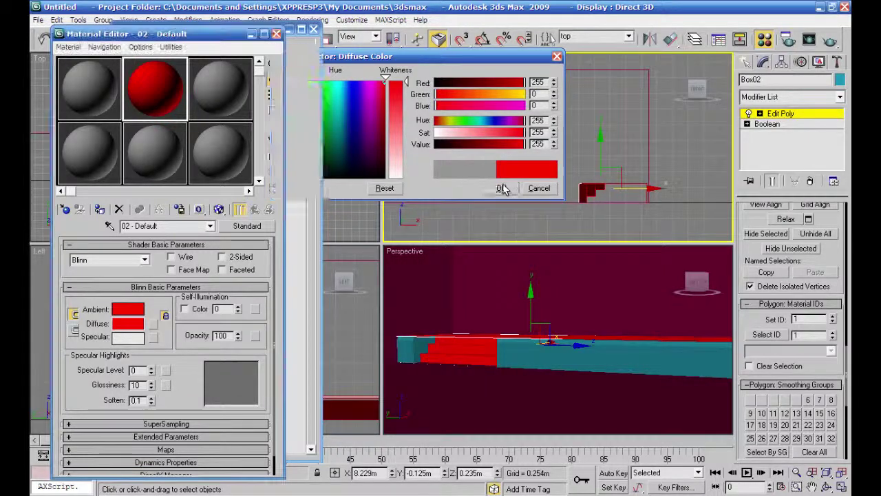
Assign the image texture.png from My Documents as a Bitmap map to the third material's diffuse color.
left_click(221, 103)
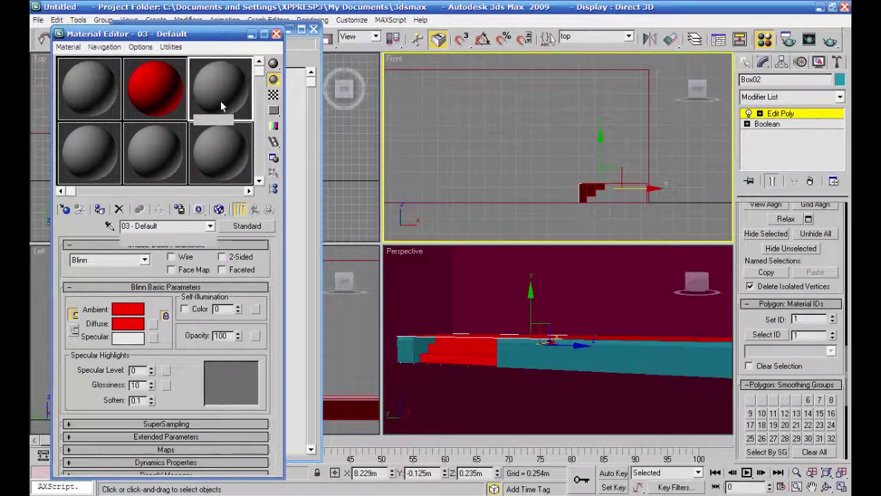
left_click(153, 323)
left_click(433, 62)
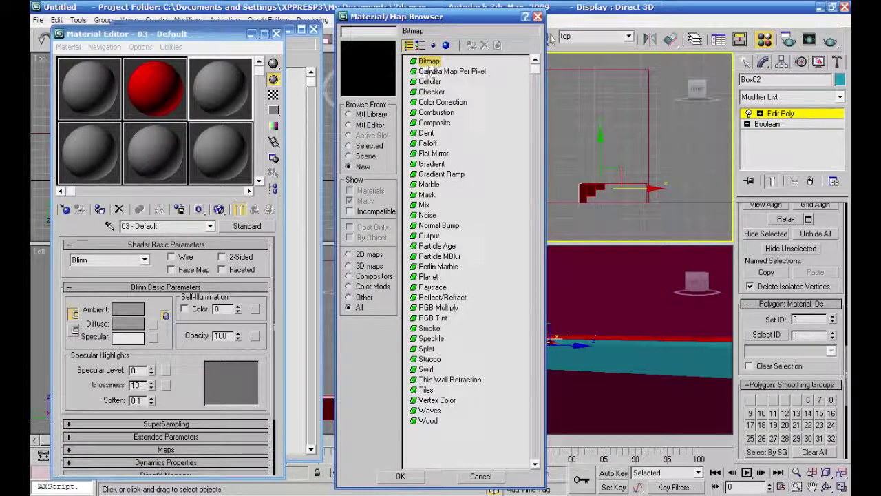
double_click(431, 62)
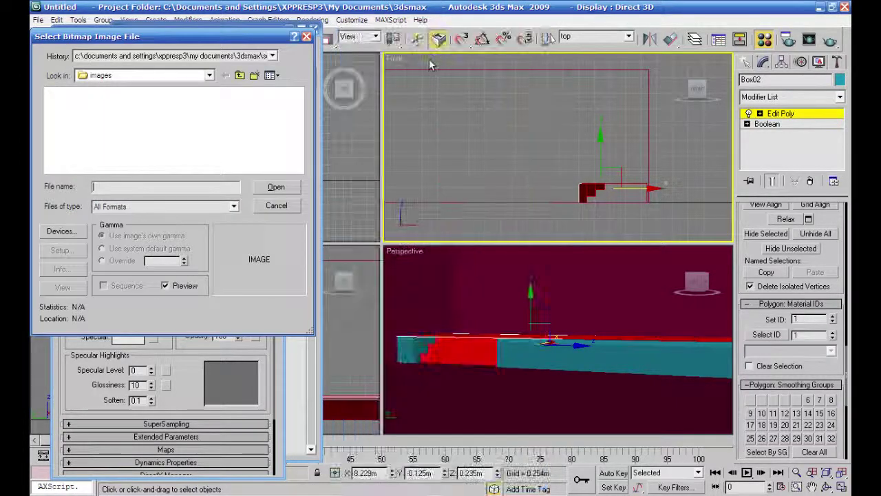
left_click(210, 75)
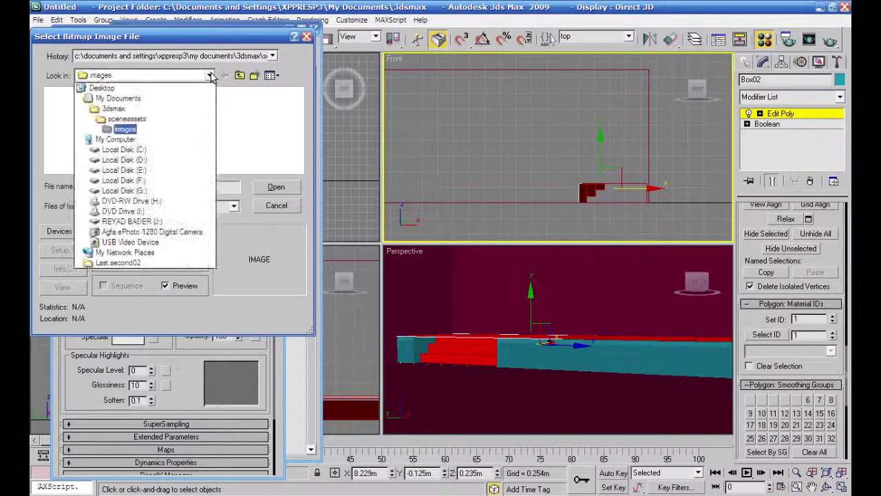
left_click(120, 98)
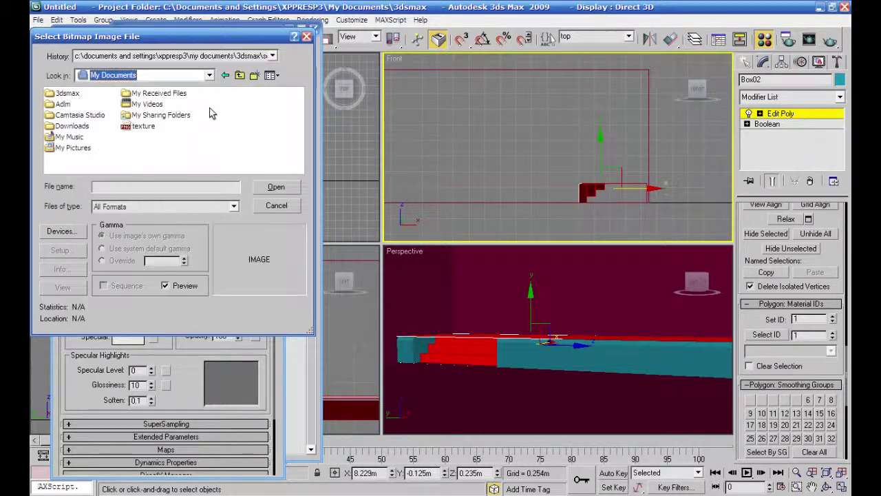
left_click(140, 127)
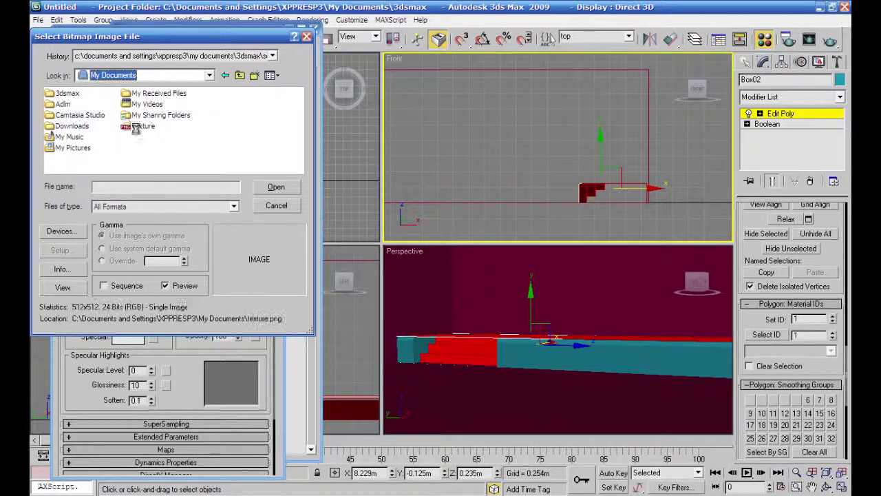
left_click(276, 187)
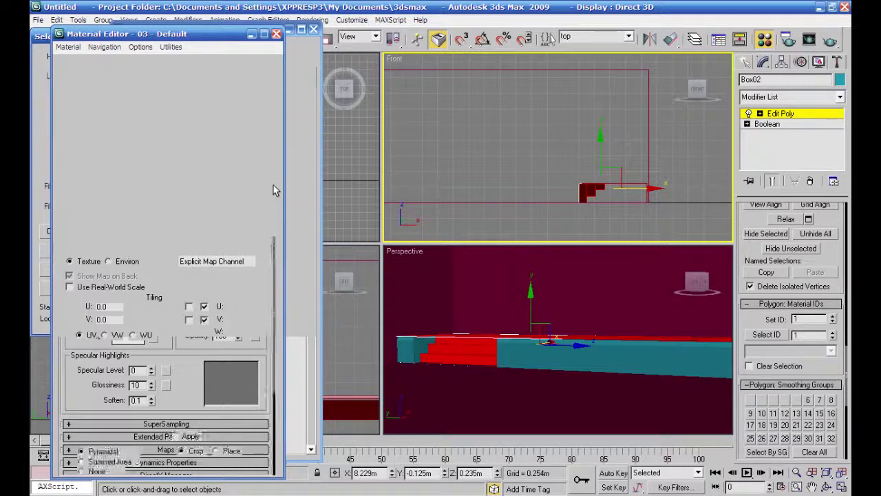
Instance the red material into ID 1 and the textured material into ID 2 of the Multi/Sub-Object material.
left_click(105, 89)
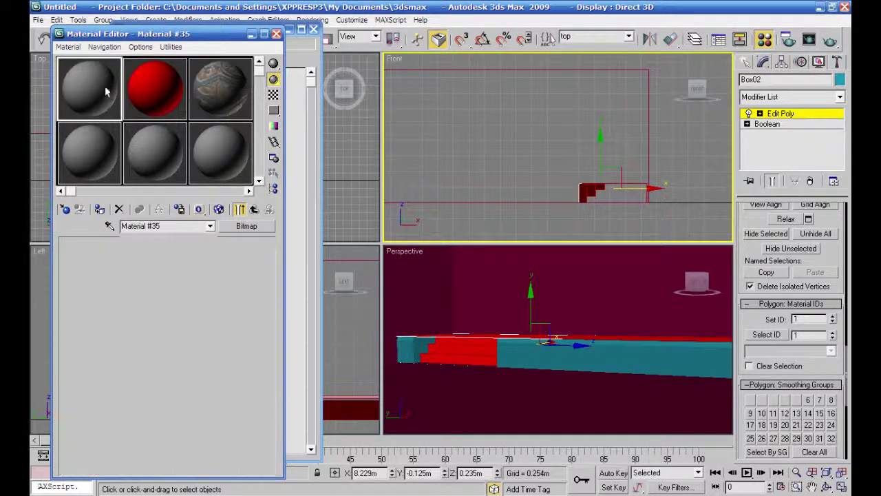
left_click_drag(168, 137, 194, 318)
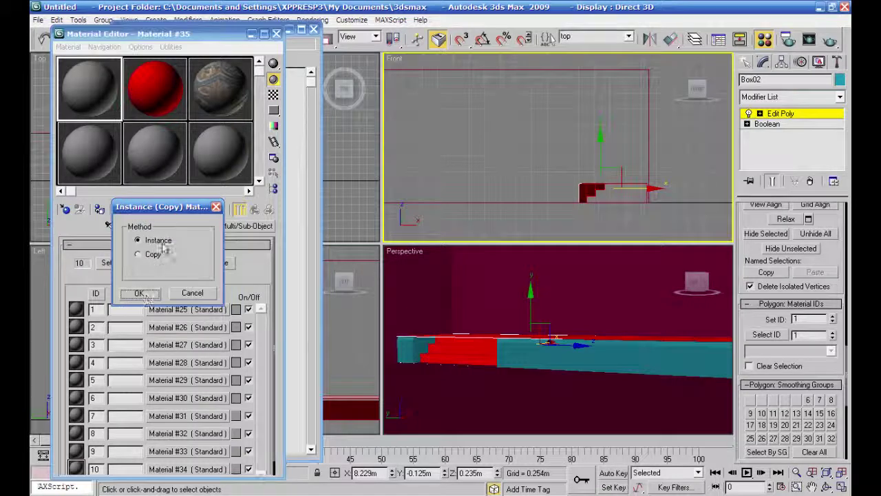
left_click(141, 293)
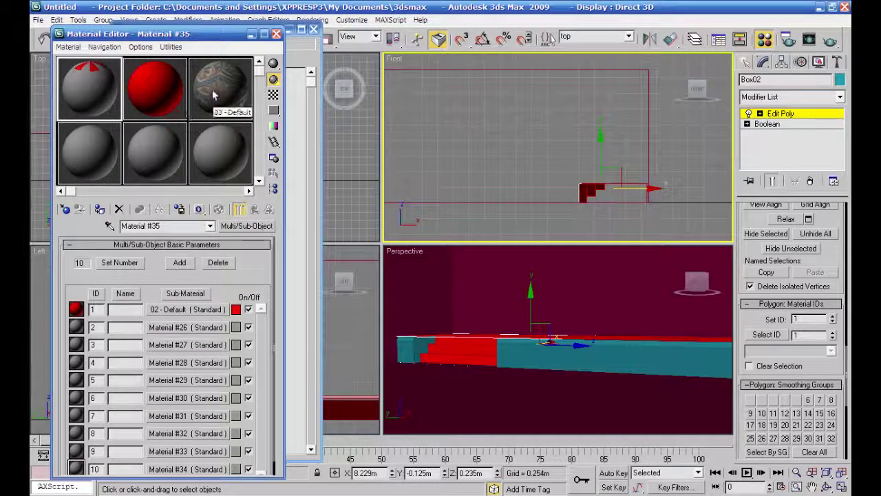
left_click_drag(209, 213, 210, 333)
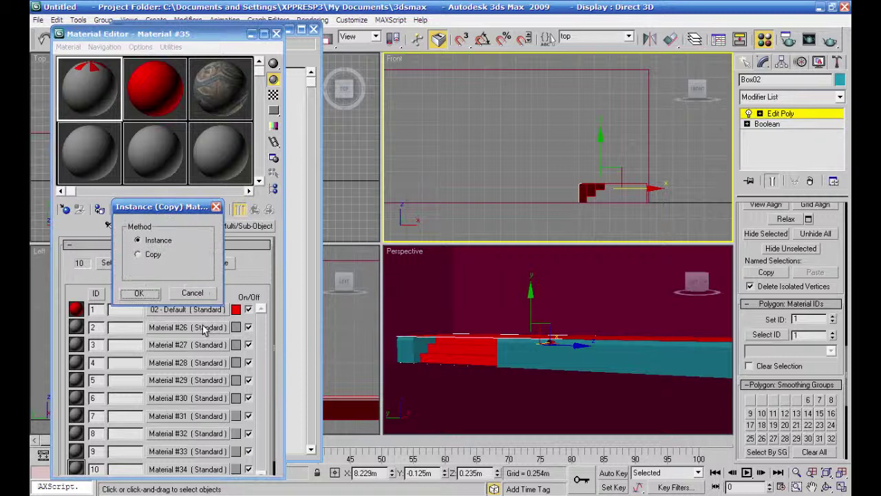
left_click(141, 293)
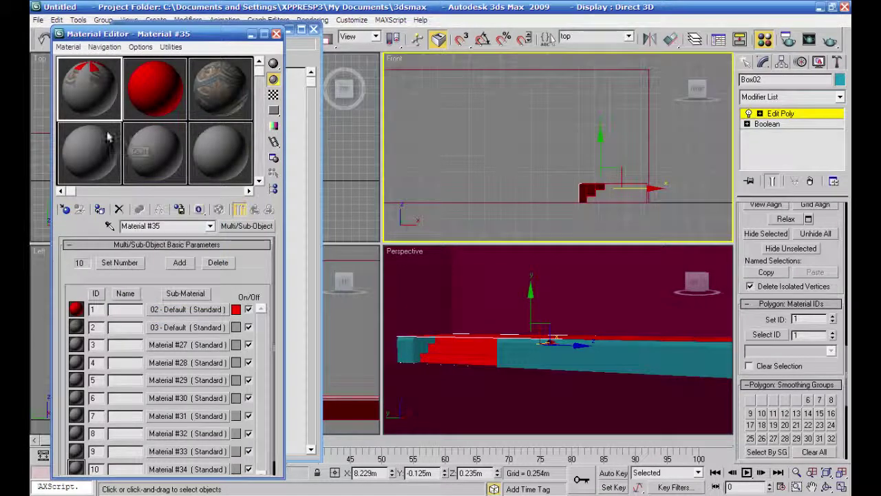
Apply the Multi/Sub-Object material to the bench and show the third material's texture in the viewport.
left_click_drag(92, 91, 616, 190)
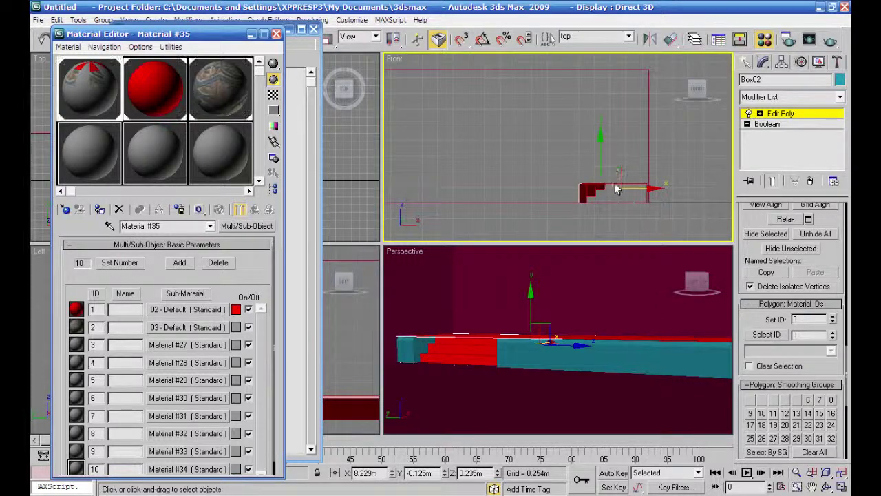
left_click(234, 101)
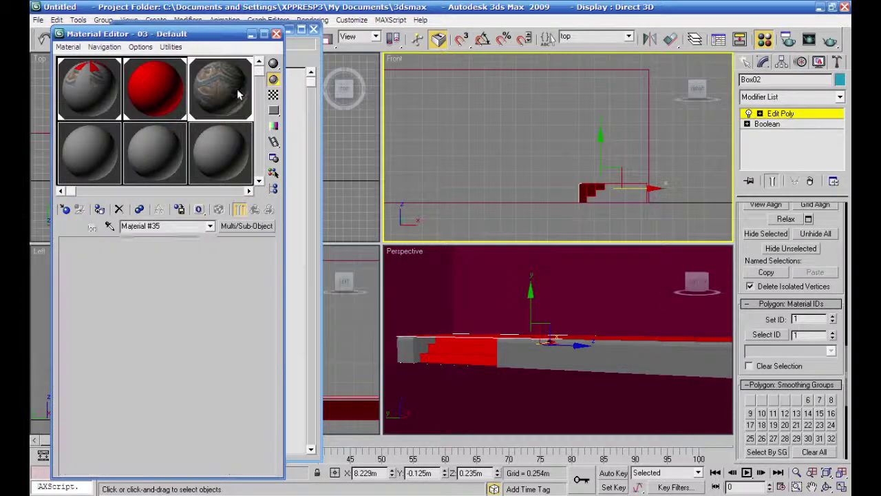
left_click(218, 210)
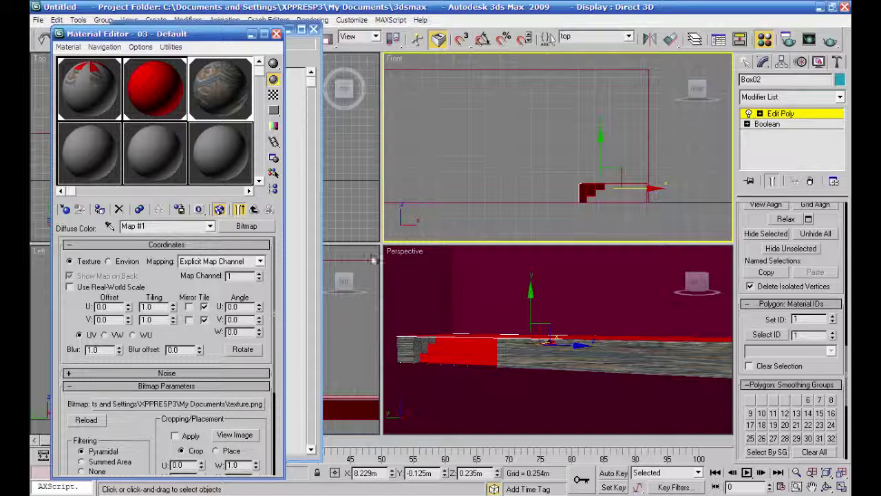
Examine the bench's applied sub-materials from a wider angle in the perspective view.
scroll(575, 377, "down", 1)
mouse_move(584, 377)
middle_mouse_down("alt")
mouse_move(576, 417)
mouse_move(554, 374)
mouse_move(573, 373)
middle_mouse_up("alt")
key("q")
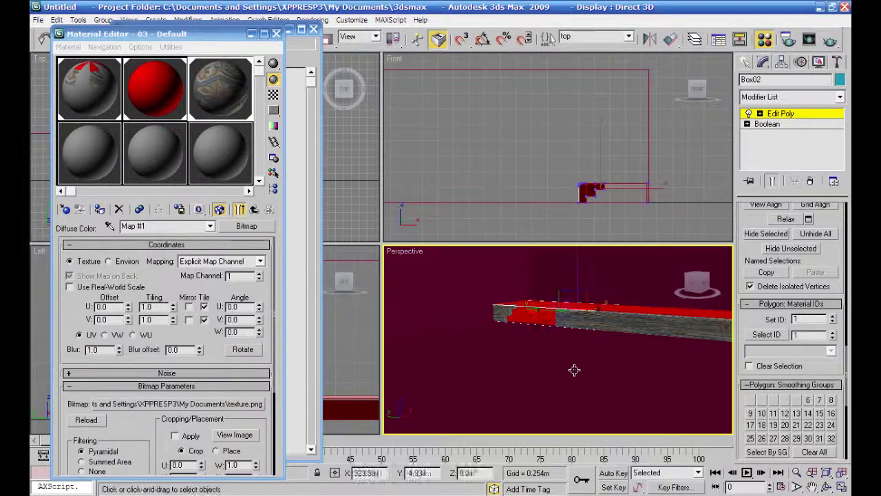
left_click(574, 369)
middle_click_drag(574, 368, 574, 366, "alt")
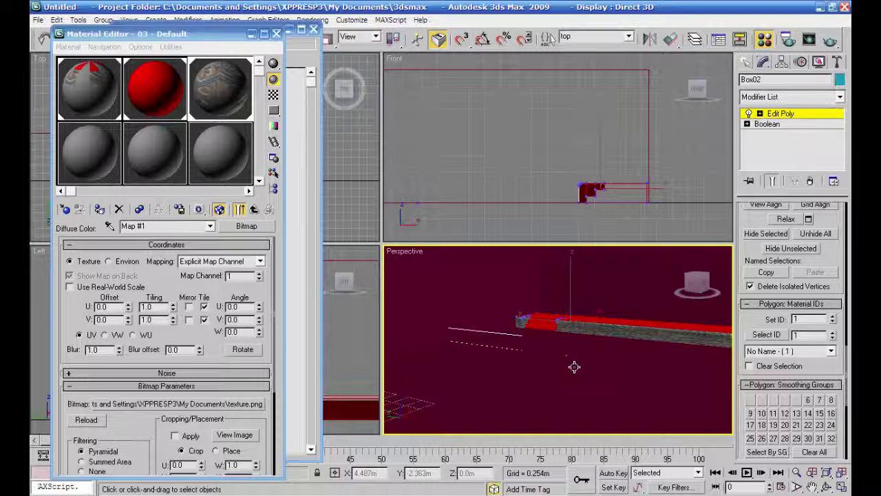
left_click(550, 309)
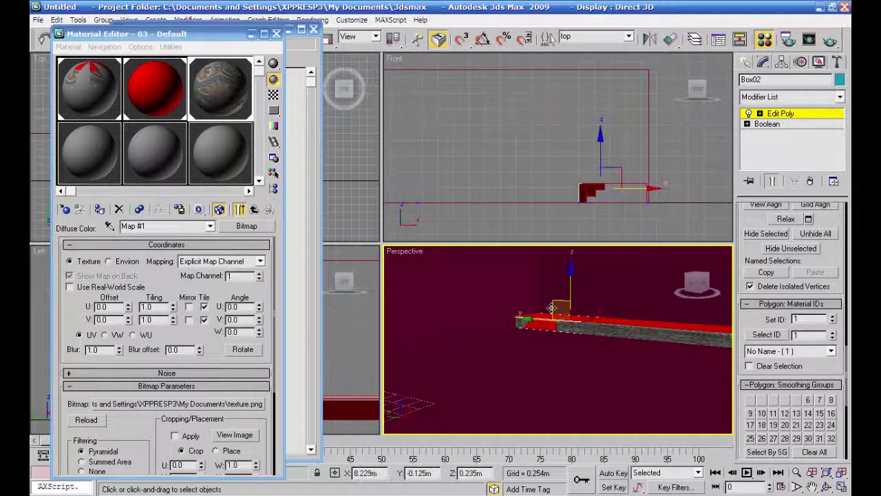
right_click(549, 307)
left_click(447, 295)
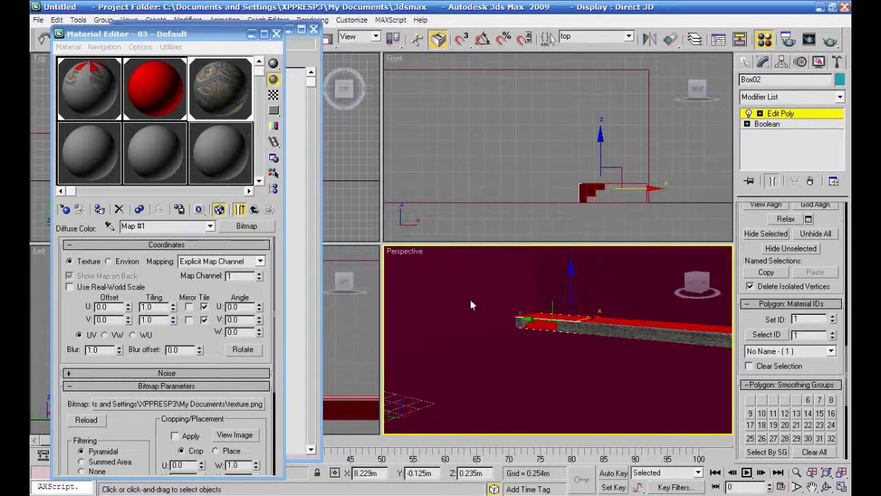
key("alt+c")
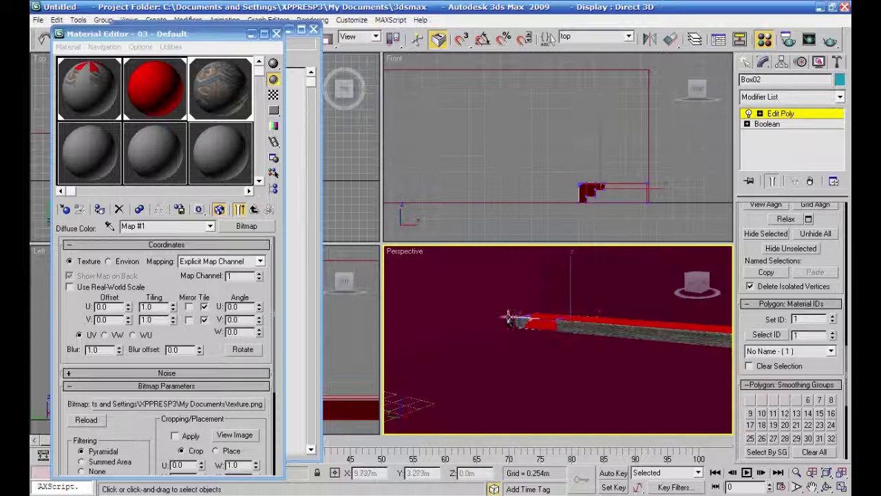
right_click(607, 337)
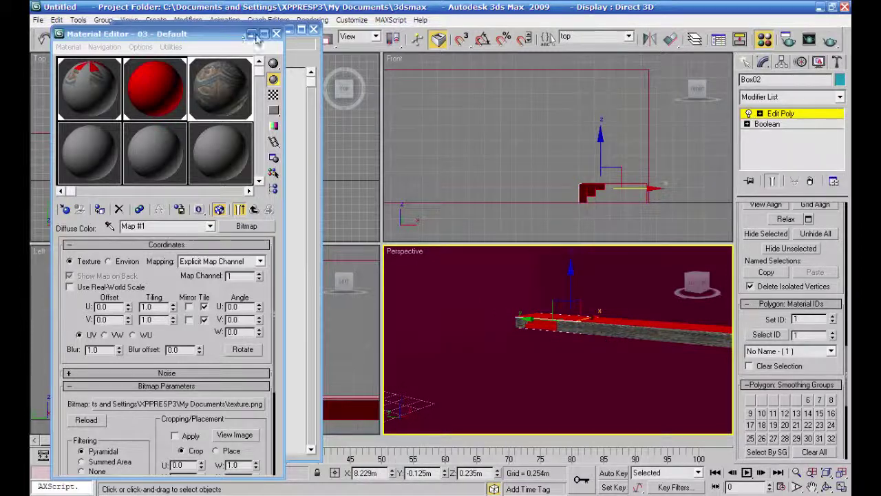
Close the Material Editor and the Material/Map Browser.
left_click(278, 34)
left_click(276, 35)
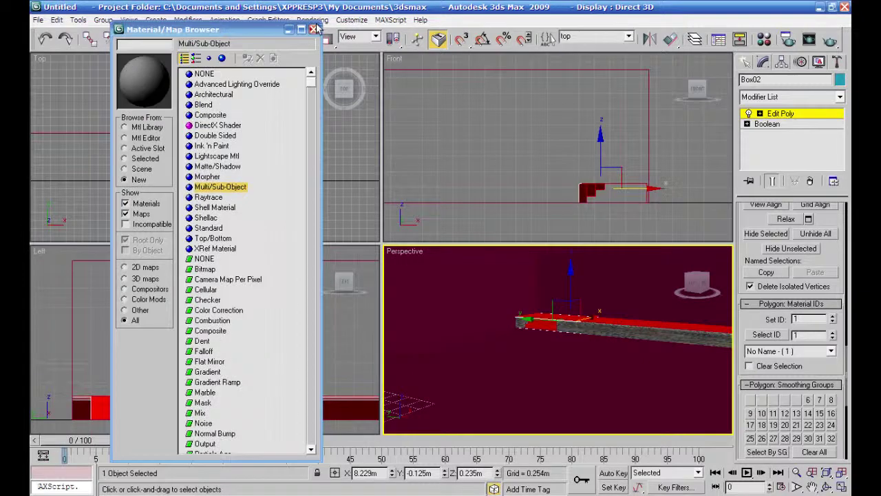
left_click(313, 29)
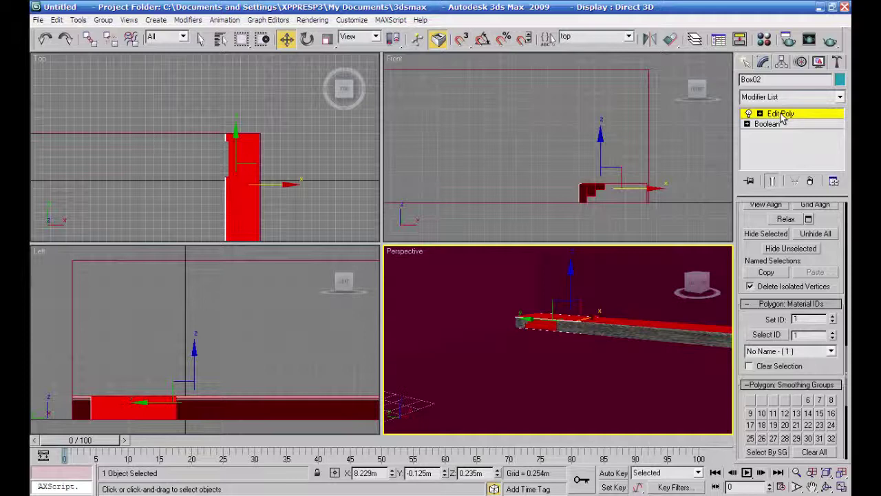
Recall the named selection set "front" on the bench and add a UVW Map modifier to those polygons.
left_click(629, 37)
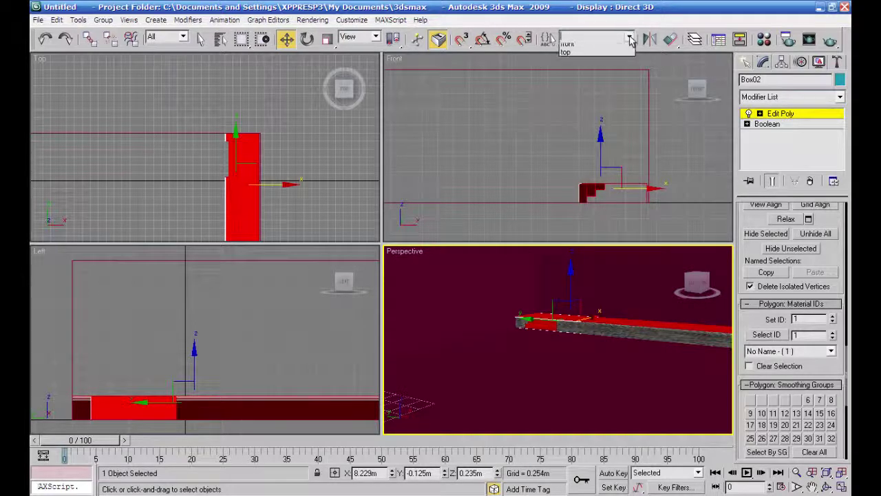
left_click(616, 49)
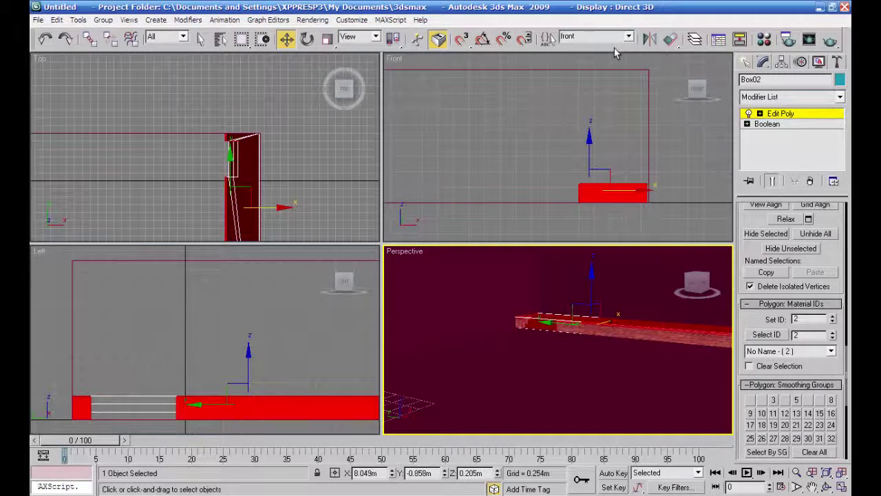
left_click(840, 97)
scroll(791, 289, "down", 15)
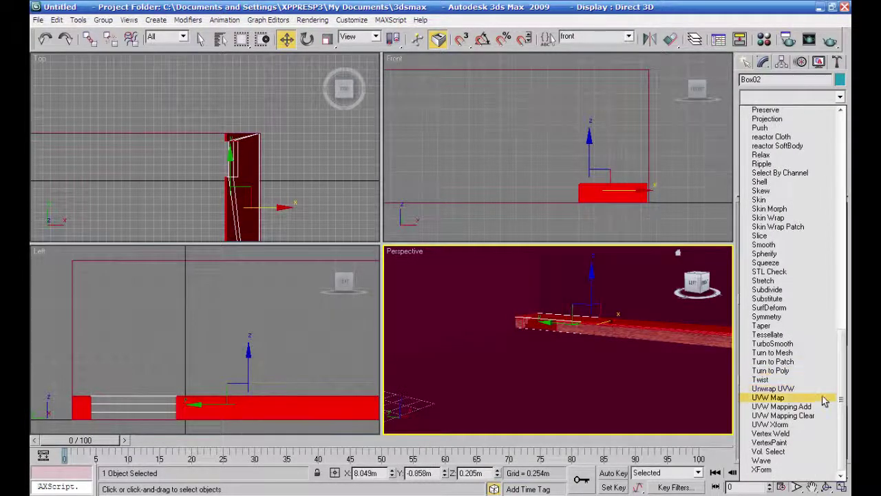
left_click(824, 399)
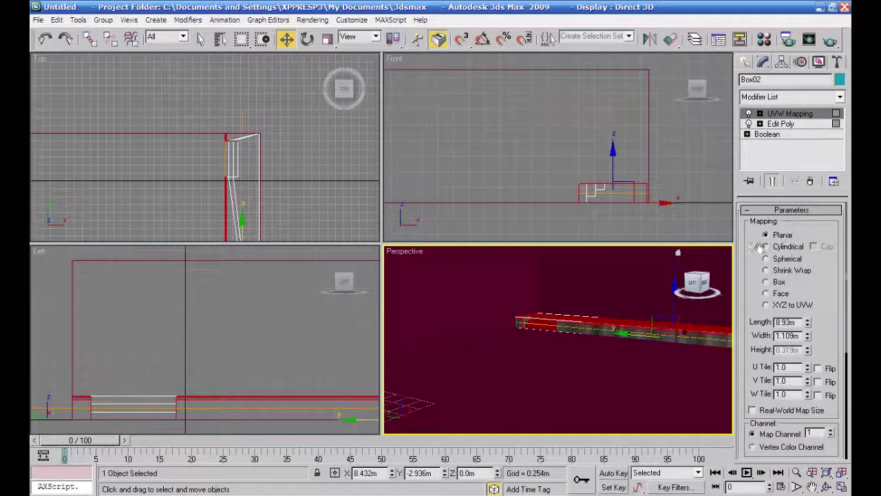
Rotate the planar UVW Mapping gizmo to a vertical orientation in the Front view with Angle Snap enabled.
middle_click_drag(582, 205, 525, 194)
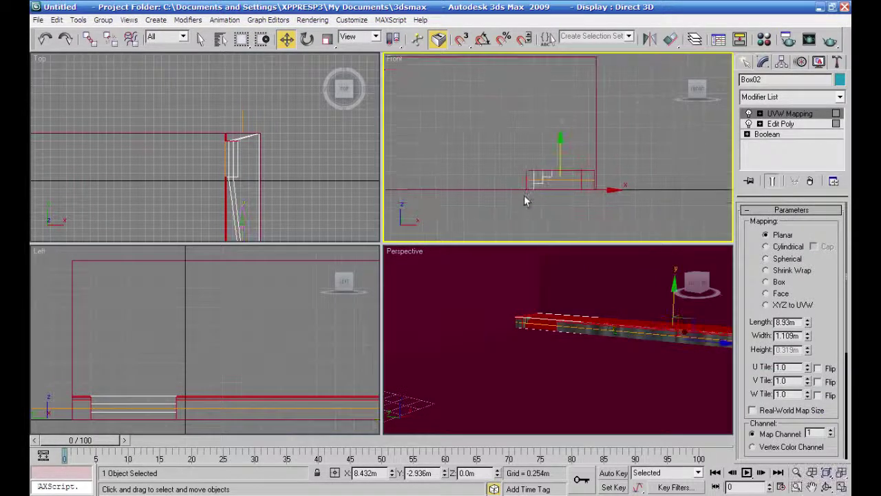
left_click(309, 39)
left_click(483, 39)
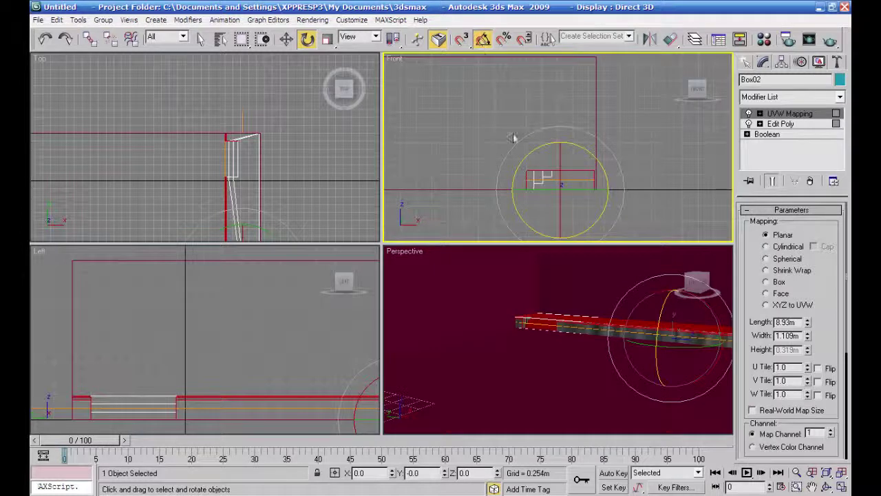
left_click_drag(527, 158, 529, 163)
left_click(759, 113)
left_click(783, 124)
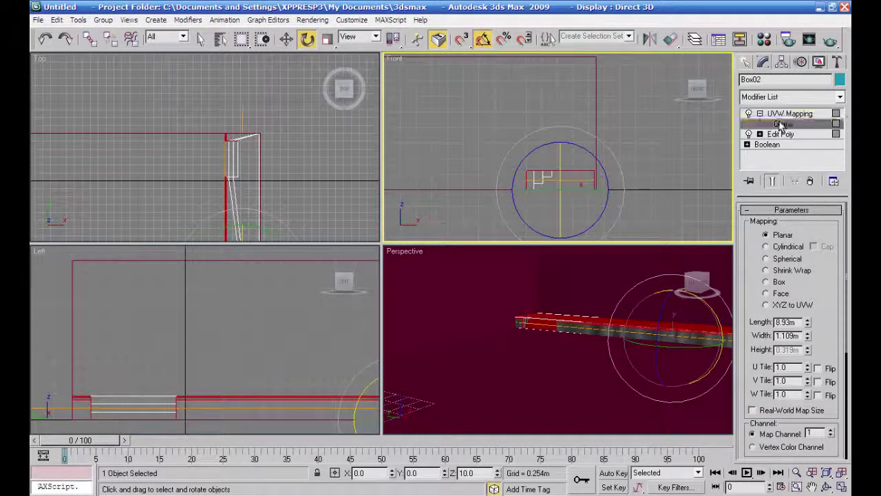
left_click_drag(540, 137, 525, 241)
Fit the mapping gizmo to the selected polygons and move it along X onto the bench's front face.
left_click_drag(830, 314, 799, 98)
left_click(781, 327)
left_click(286, 38)
left_click_drag(604, 181, 570, 180)
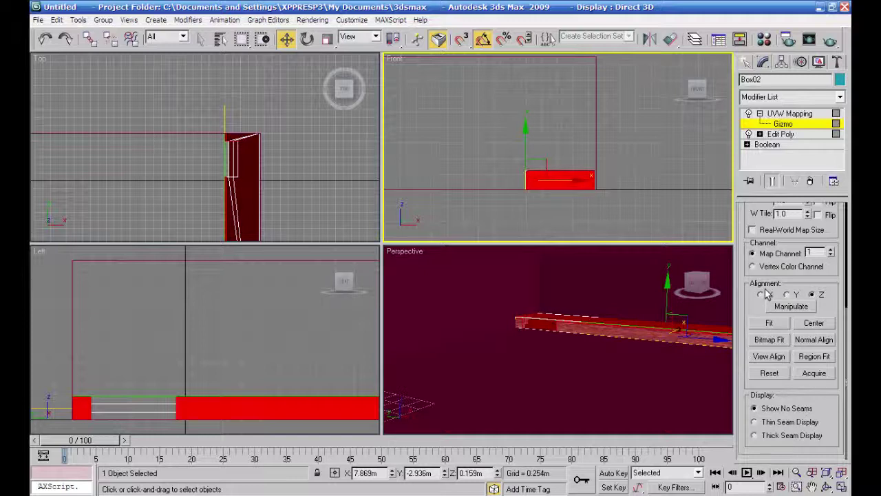
left_click(785, 114)
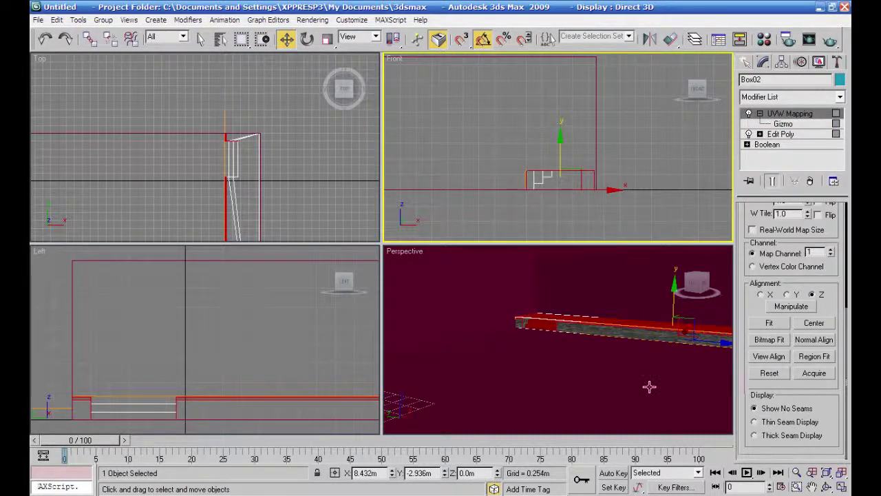
Set the planar mapping of the bench's front texture to a length of 0.284 m and a width of 0.261 m.
scroll(649, 387, "up", 6)
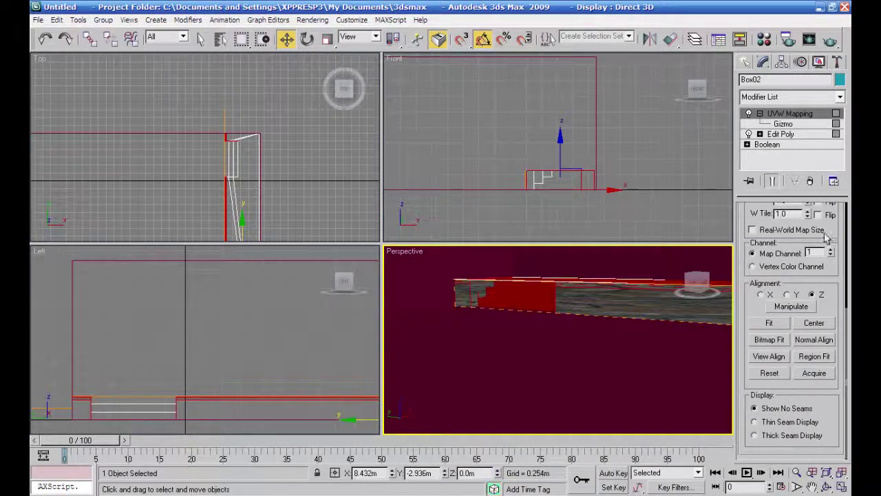
left_click_drag(829, 238, 827, 378)
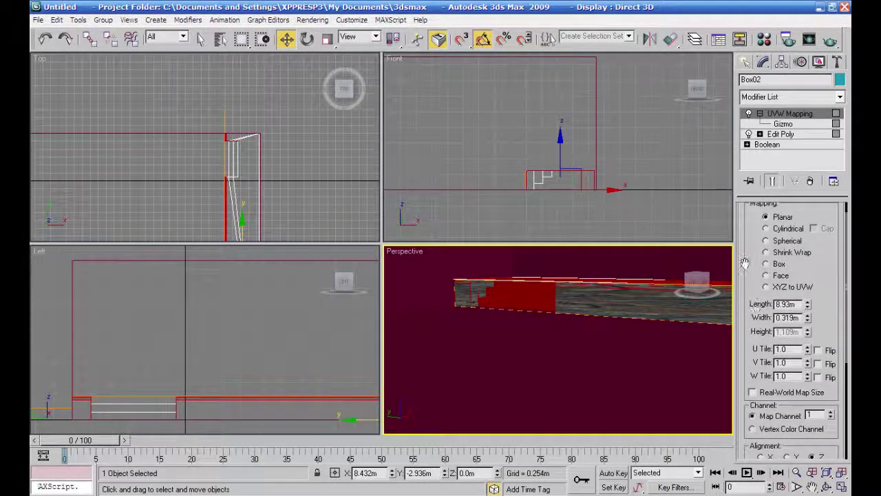
left_click_drag(808, 302, 810, 357)
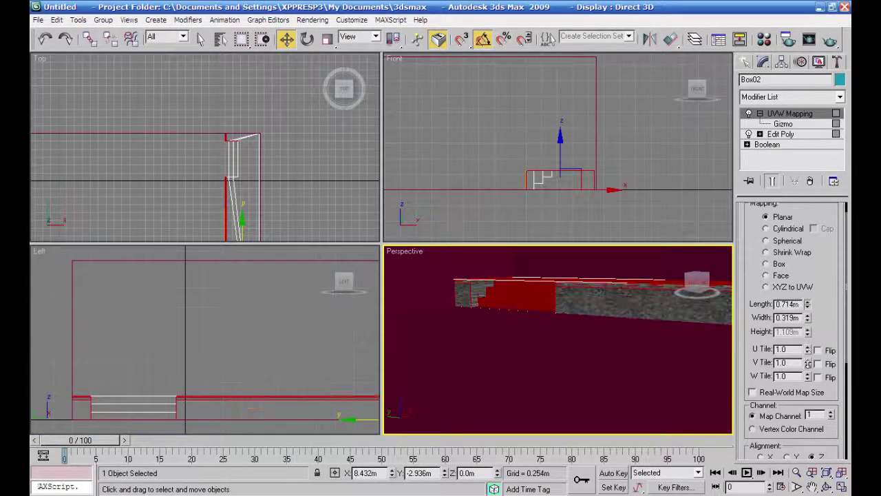
middle_click_drag(656, 370, 603, 344)
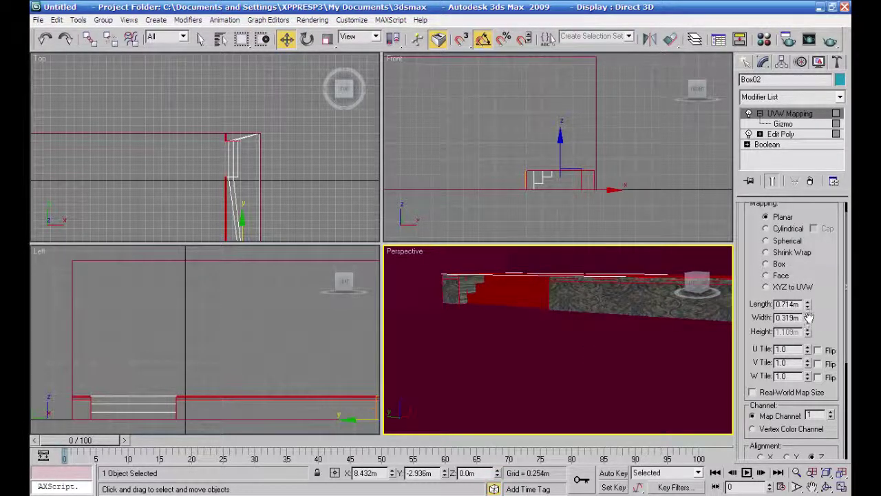
mouse_move(808, 305)
left_mouse_down()
mouse_move(807, 368)
mouse_move(809, 290)
mouse_move(808, 315)
left_mouse_up()
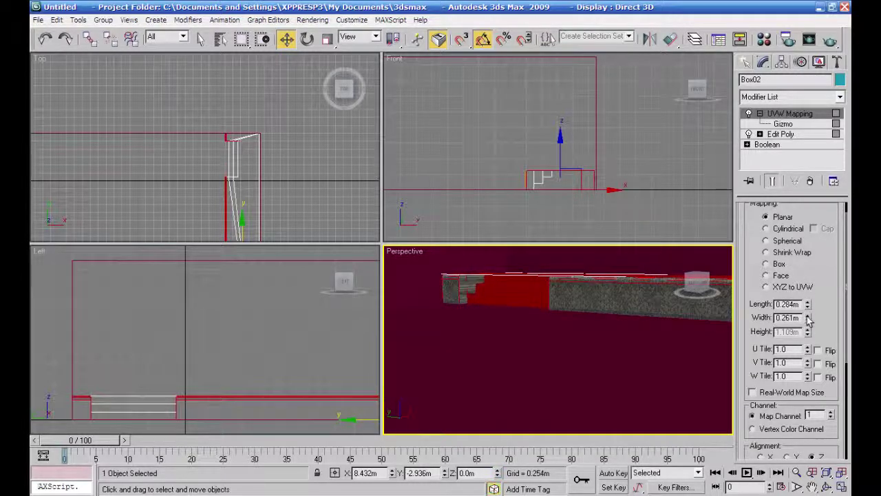
Reuse the diffuse texture.png map in the Bump slot of the third material.
left_click(764, 39)
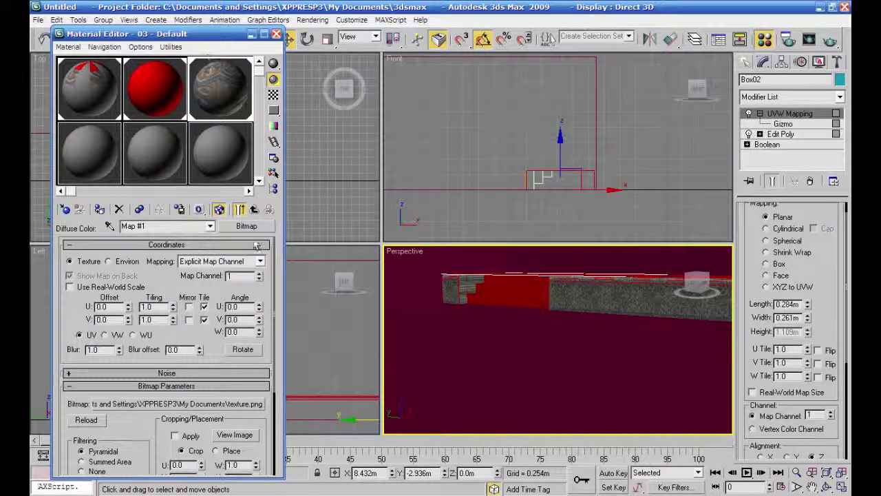
left_click(254, 209)
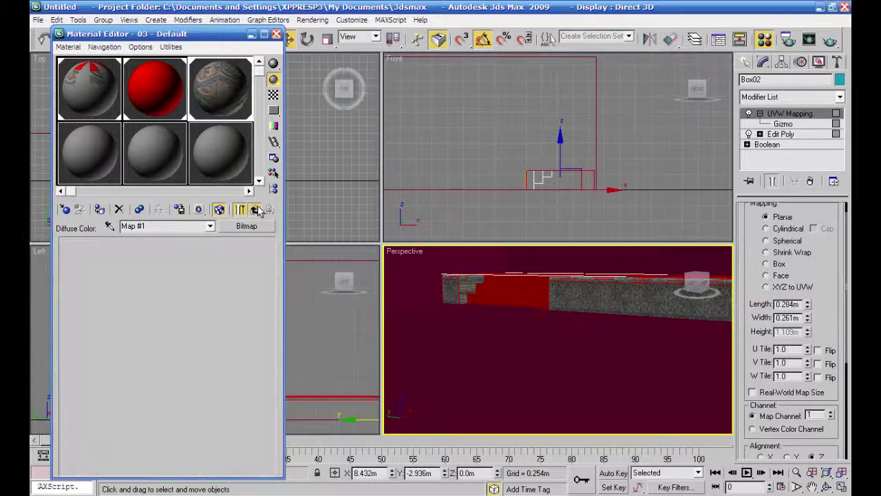
left_click_drag(185, 373, 197, 227)
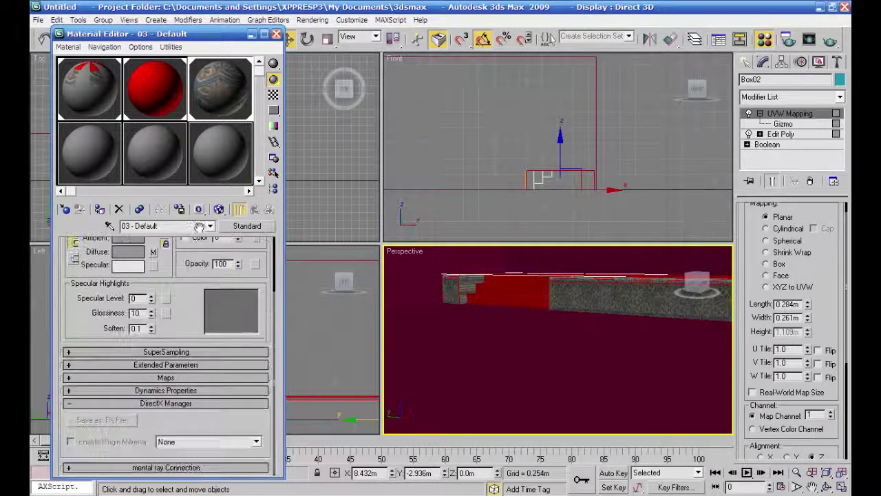
left_click(68, 376)
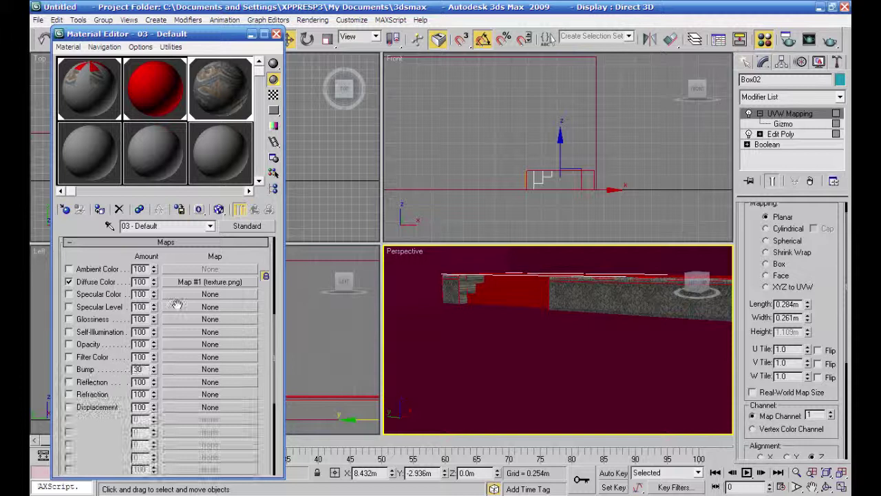
left_click_drag(187, 284, 186, 370)
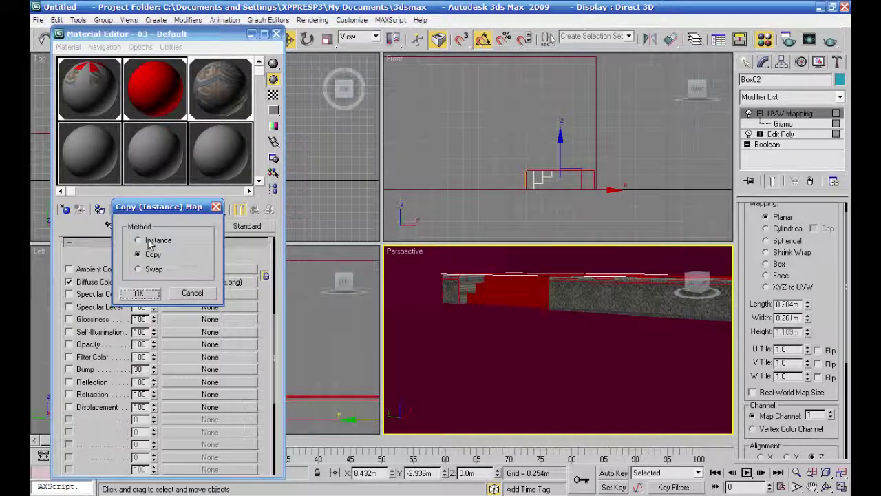
left_click(138, 293)
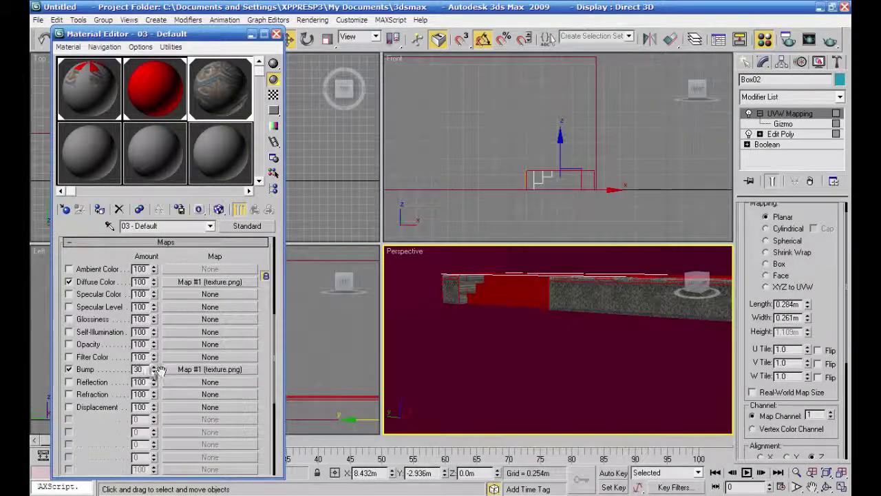
Set the third material's bump amount to 84 and show its map in the viewport.
left_click_drag(163, 311, 165, 333)
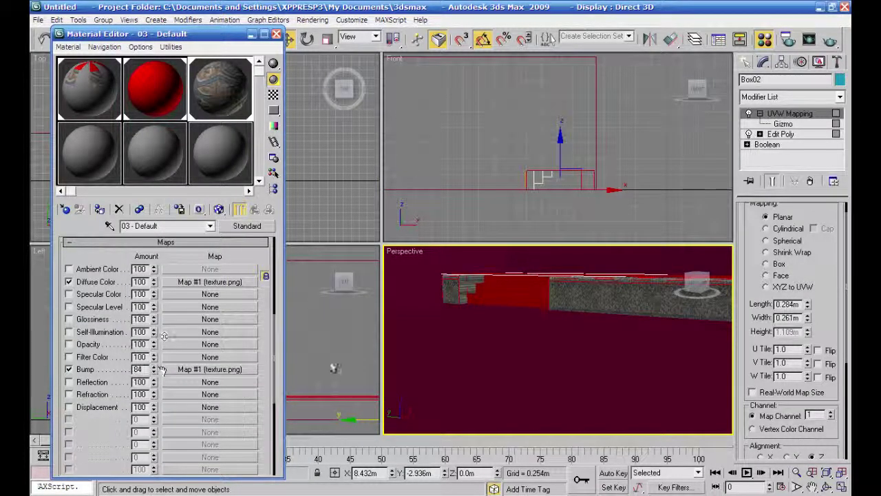
middle_click(543, 376)
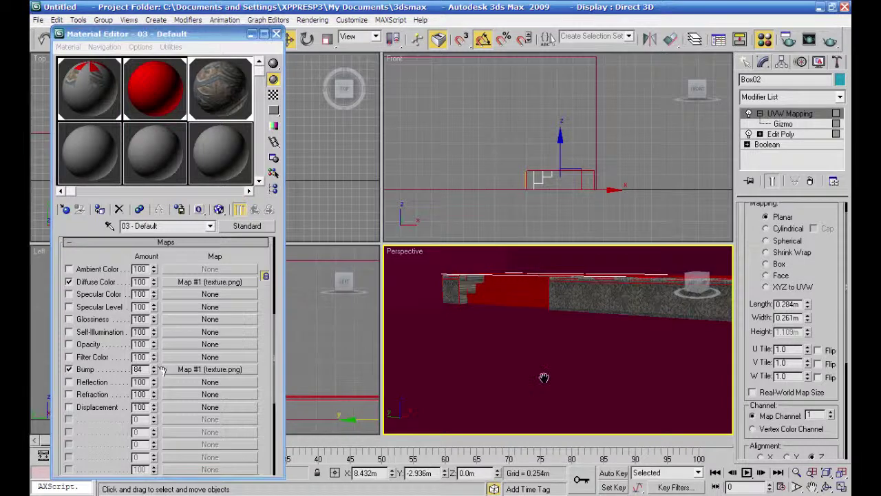
left_click(219, 209)
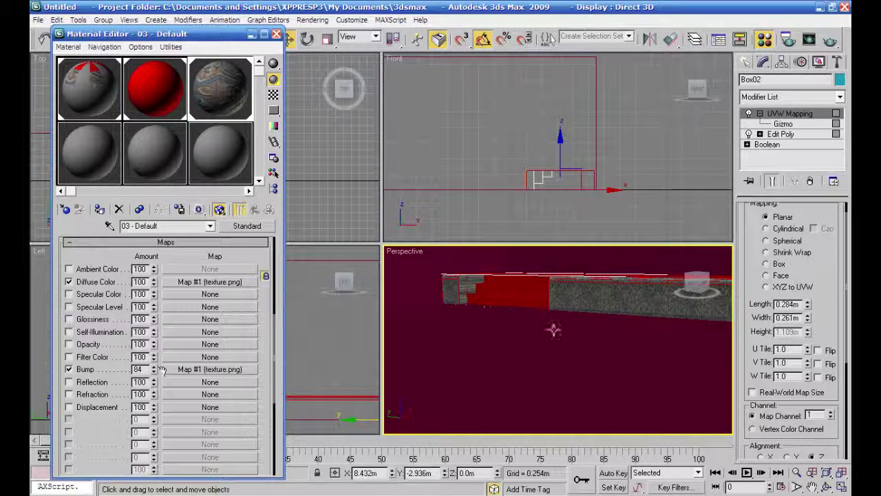
scroll(578, 337, "down", 4)
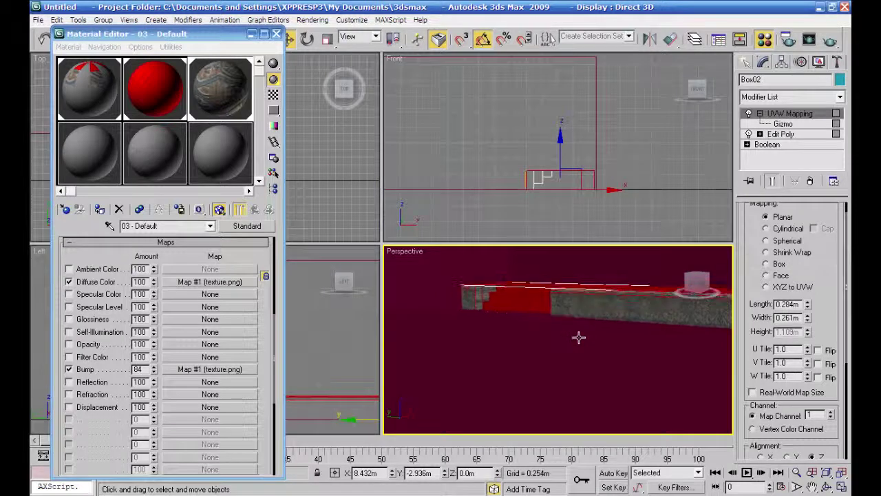
scroll(578, 337, "down", 5)
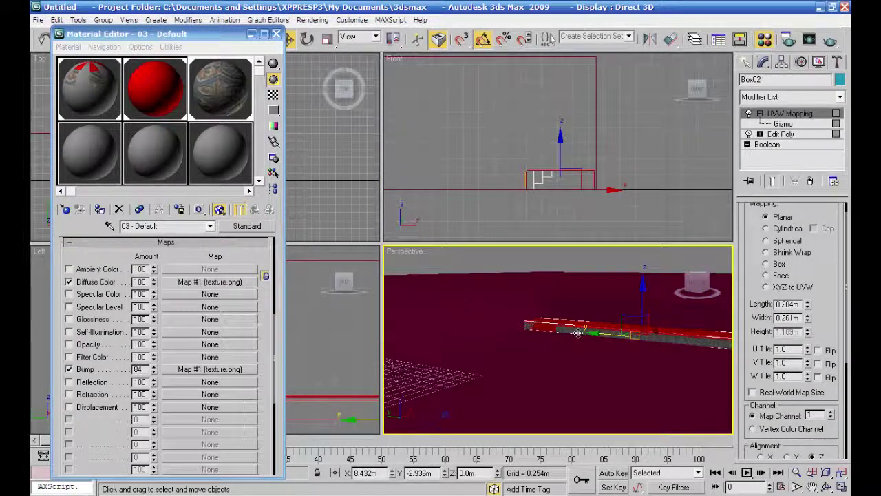
Change the object colour of the room box Box01 to dark red and deselect it.
left_click(640, 200)
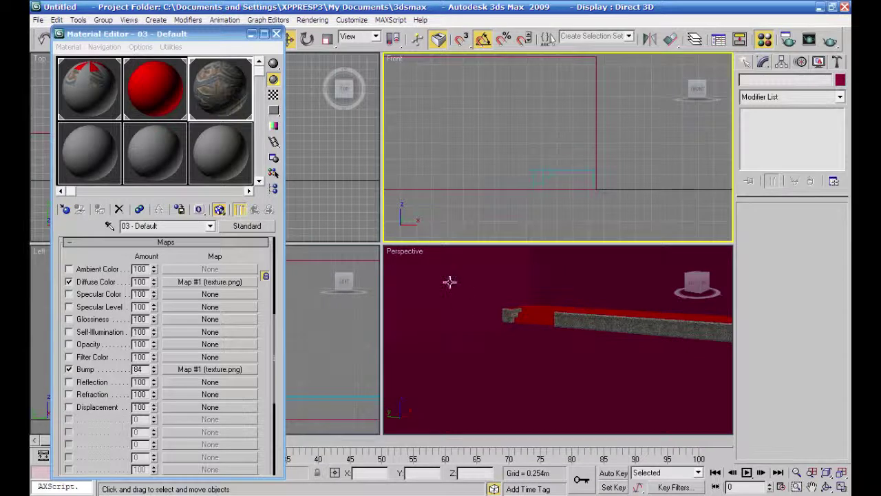
left_click(529, 363)
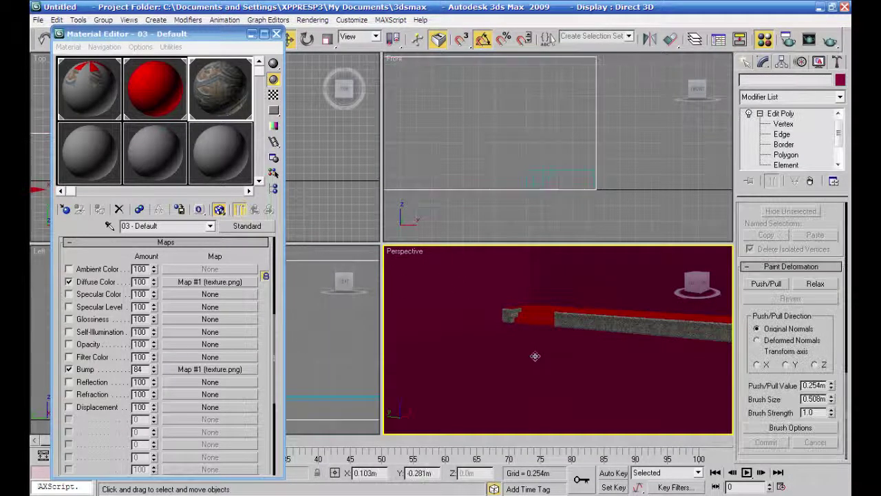
left_click(839, 81)
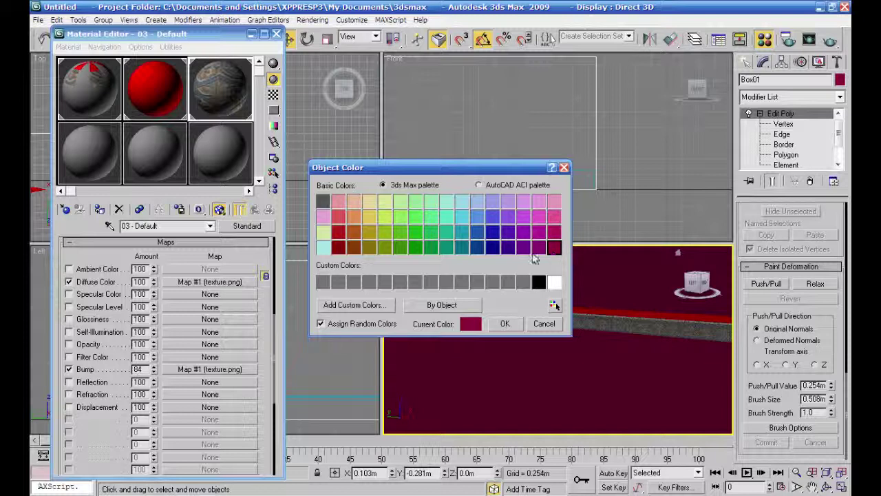
left_click(340, 247)
left_click(505, 323)
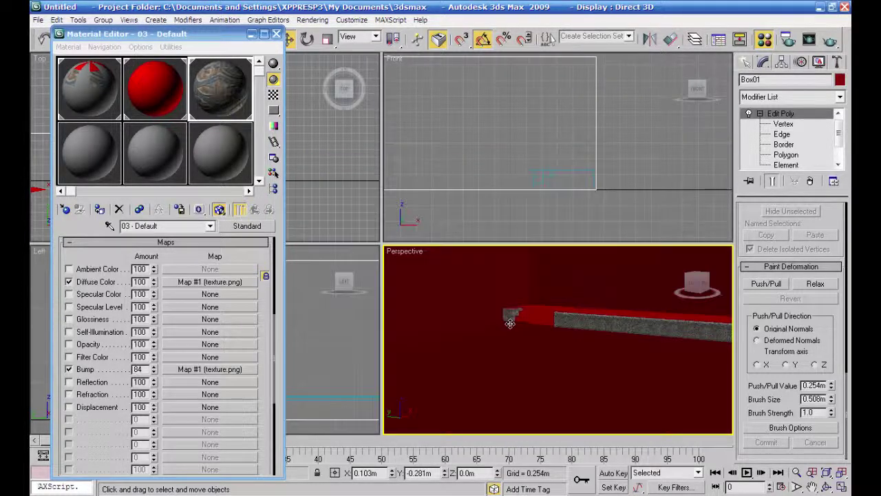
left_click(628, 241)
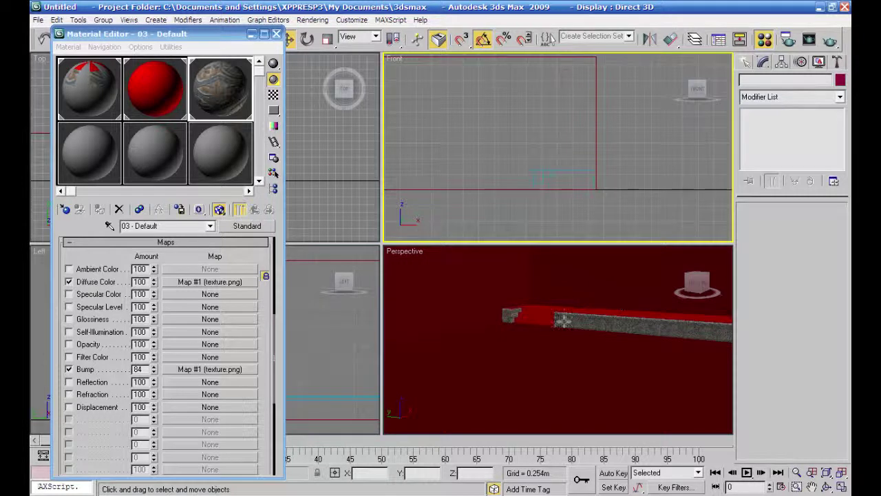
left_click(596, 344)
scroll(594, 349, "down", 3)
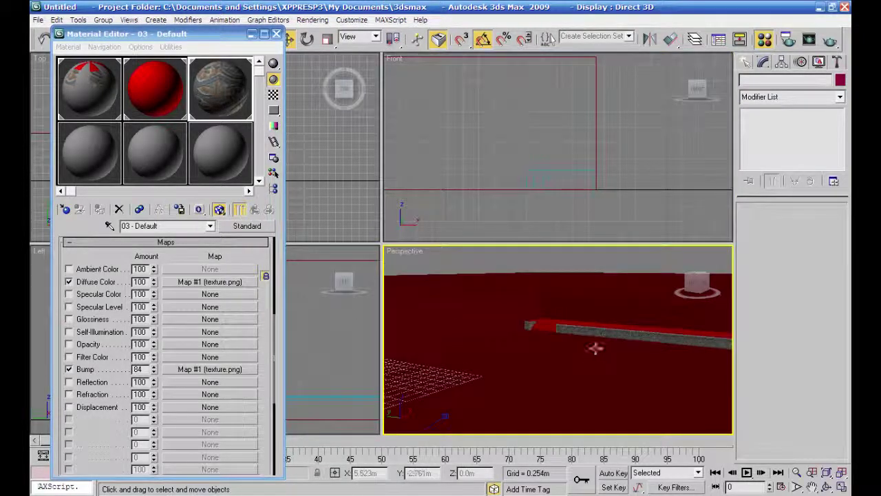
scroll(632, 337, "up", 2)
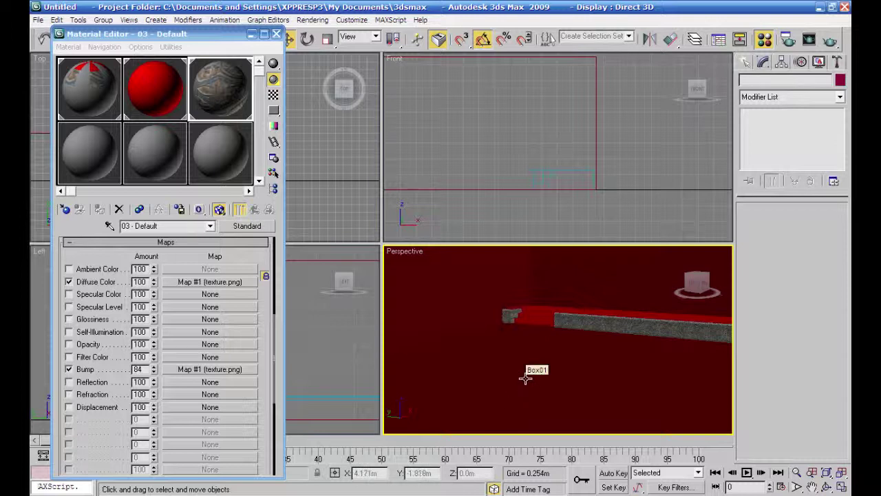
scroll(525, 377, "down", 1)
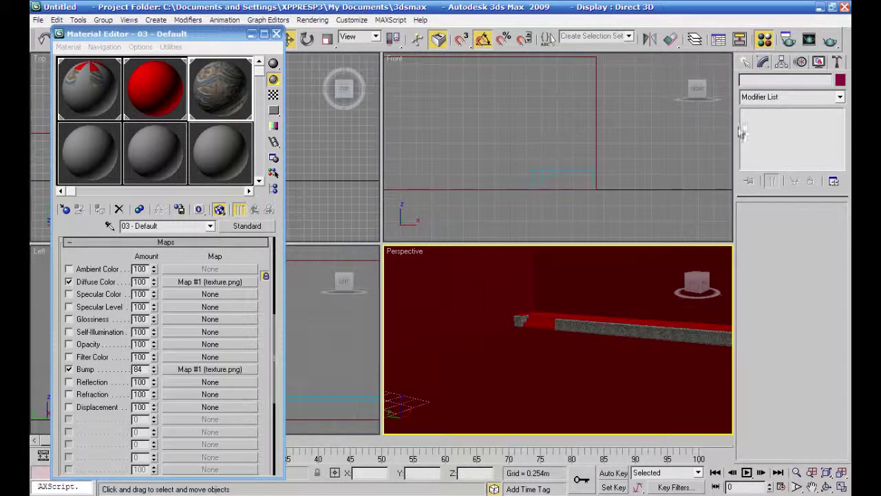
Create a box in the front view inside the room, about 2.01 m long, 2.083 m wide and 0.177 m high.
left_click(746, 63)
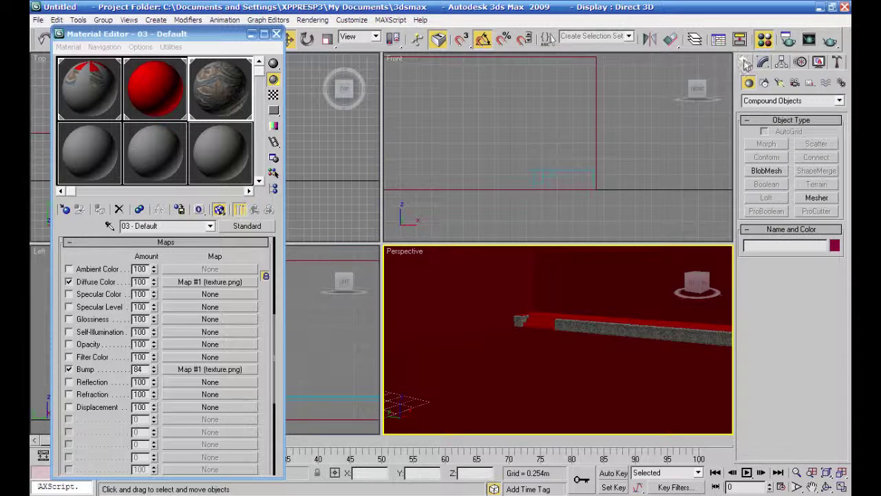
left_click(764, 101)
left_click(774, 112)
left_click(766, 144)
left_click(578, 168)
left_click(276, 34)
left_click(277, 134)
scroll(280, 135, "down", 6)
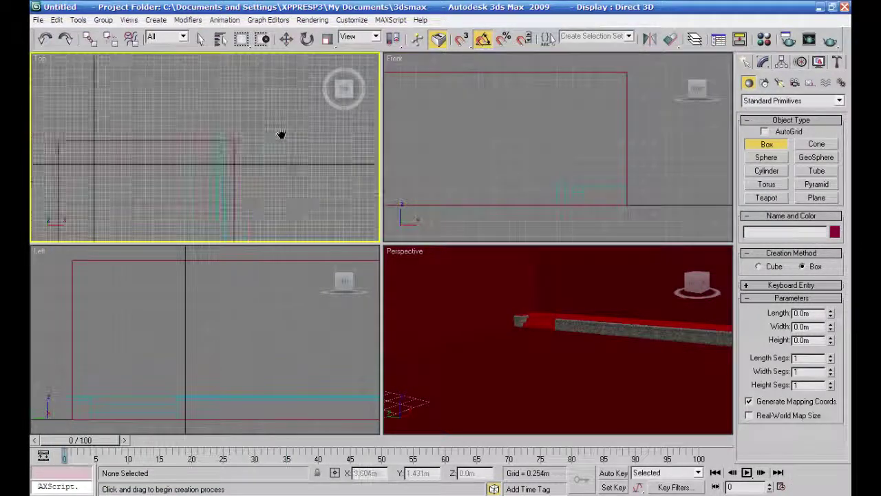
middle_click_drag(320, 222, 317, 177)
middle_click_drag(544, 161, 574, 185)
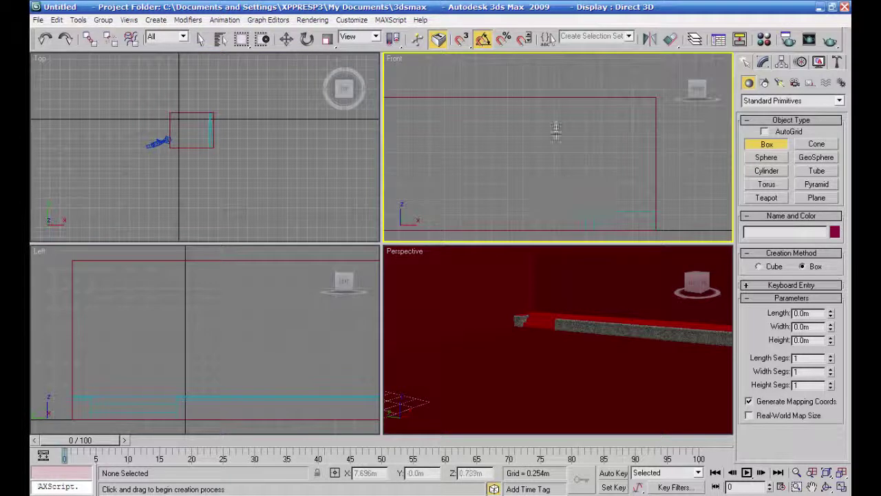
left_click_drag(546, 113, 418, 235)
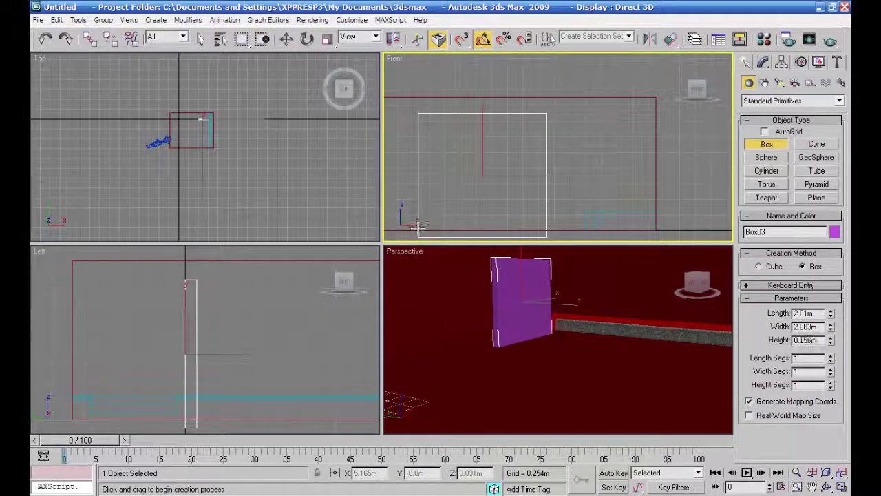
left_click(418, 224)
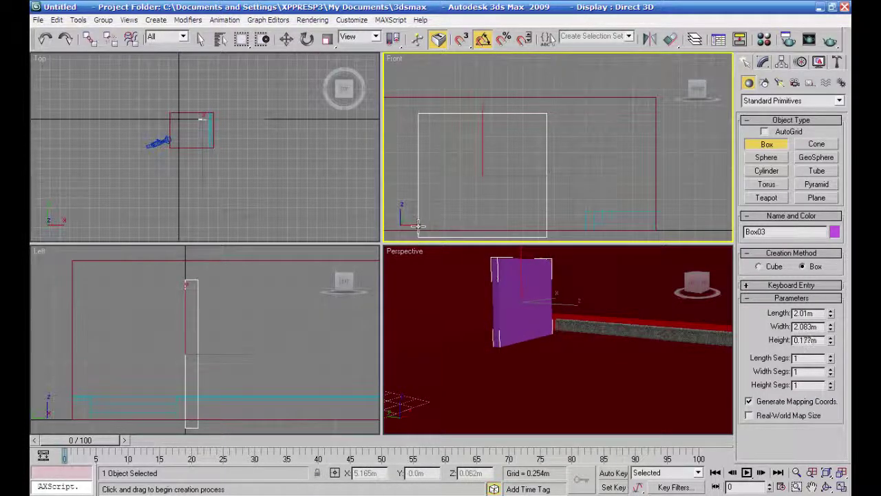
Add an Edit Poly modifier to the new upright box and activate polygon level.
left_click(765, 62)
left_click(843, 98)
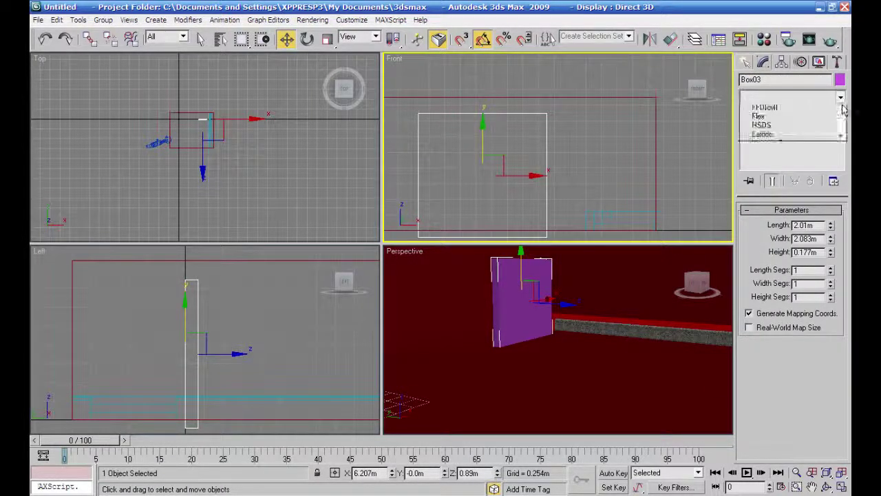
scroll(845, 316, "down", 5)
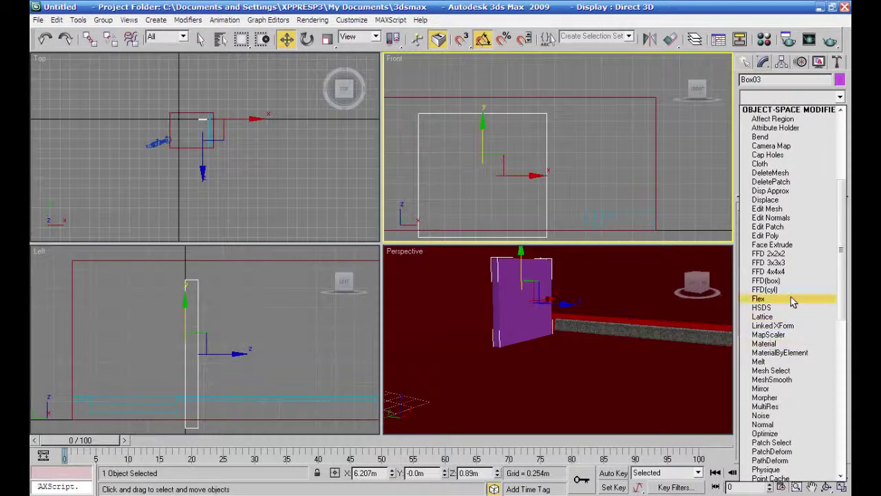
left_click(788, 238)
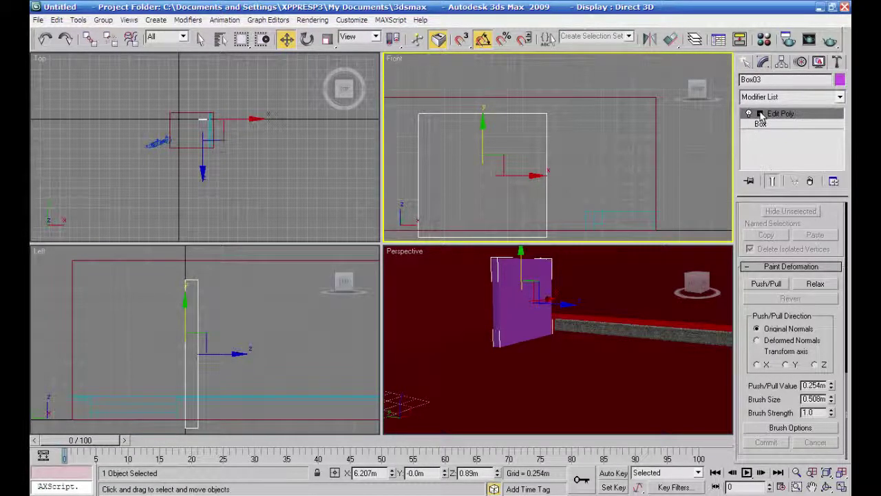
left_click(760, 114)
left_click(786, 154)
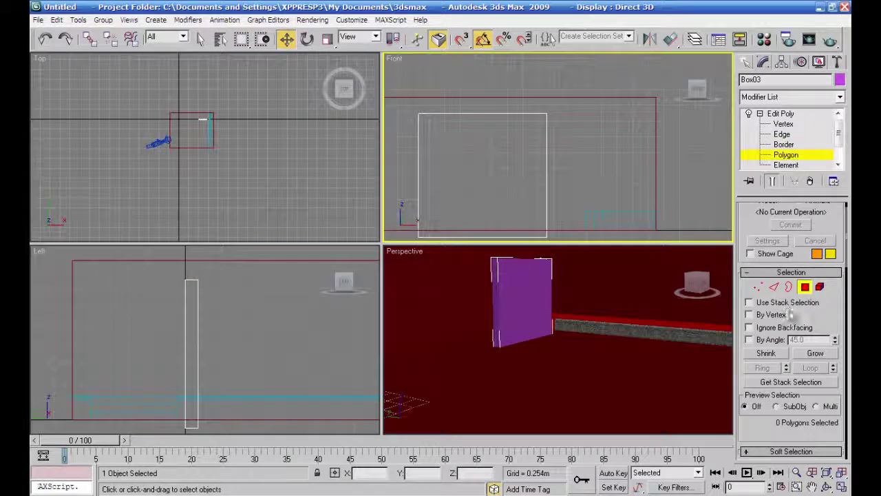
Bevel the upright box's front polygon inward with a height of 0 m and an outline amount of about -0.117 m.
left_click(531, 294)
right_click(529, 289)
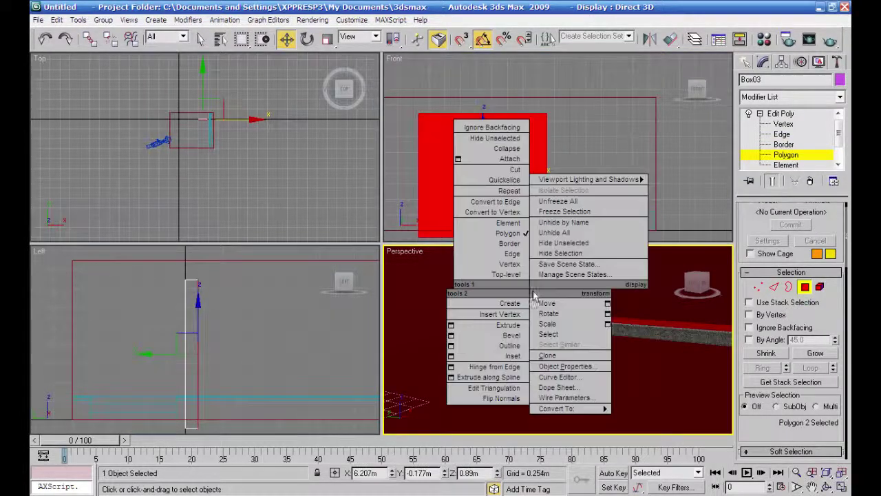
left_click(452, 338)
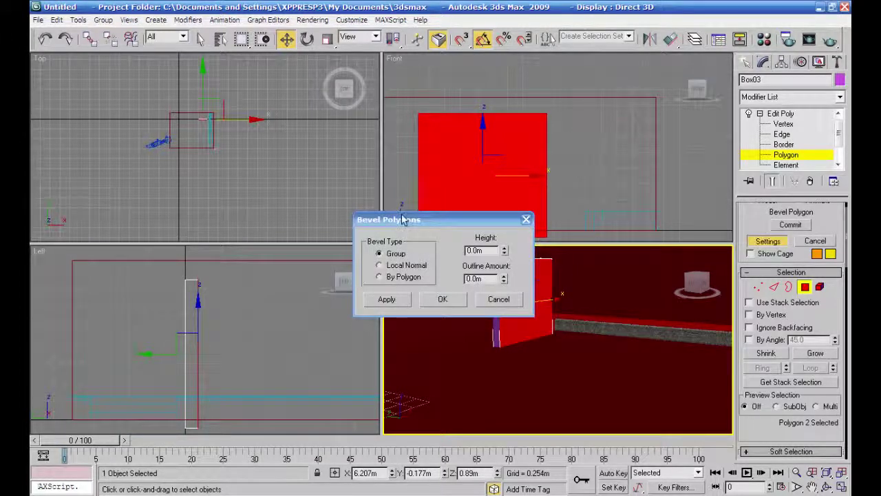
left_click_drag(408, 220, 213, 220)
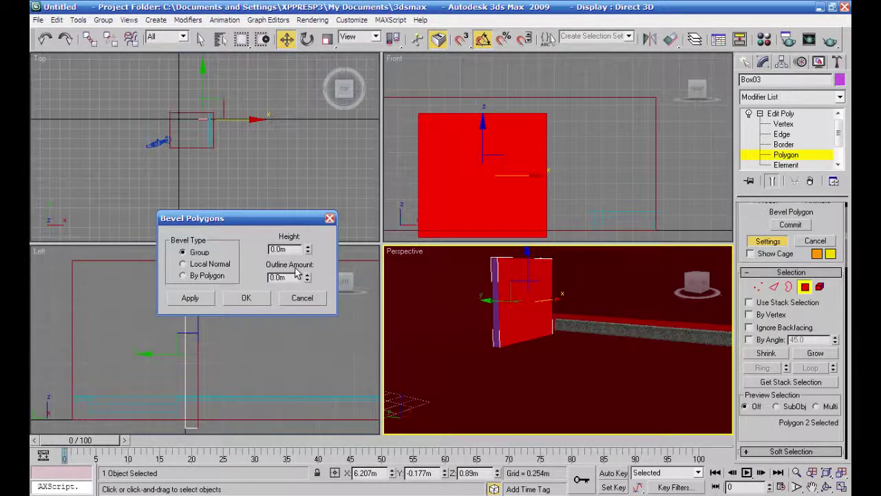
left_click_drag(311, 281, 313, 13)
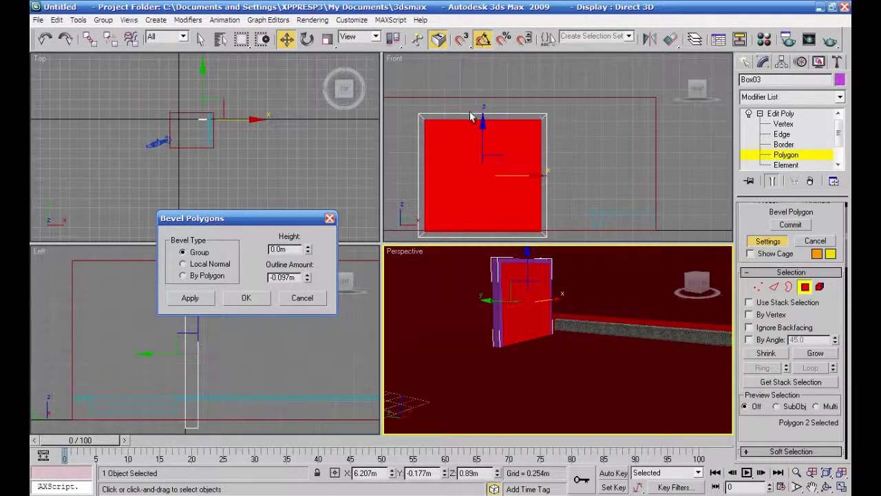
left_click_drag(308, 283, 308, 295)
left_click(190, 297)
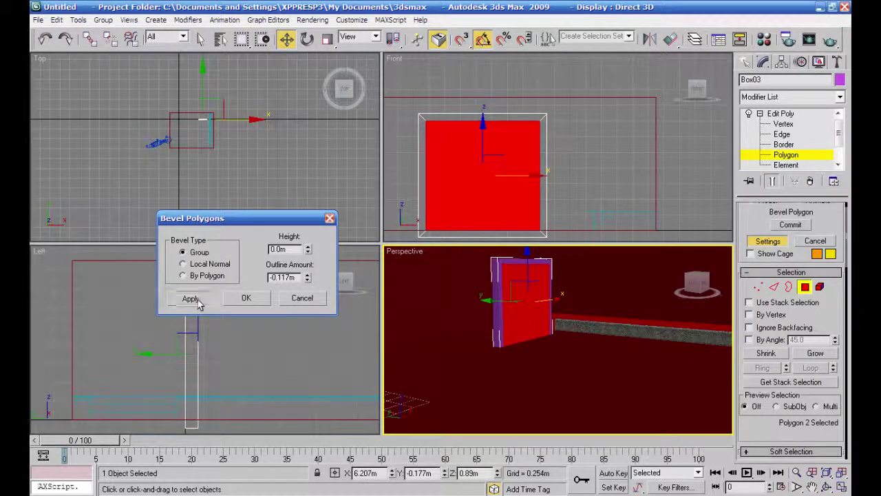
Recess the inner front polygon with a second bevel, height about -0.087 m and outline amount 0 m.
right_click(307, 280)
left_click(309, 252)
left_click_drag(308, 277, 319, 7)
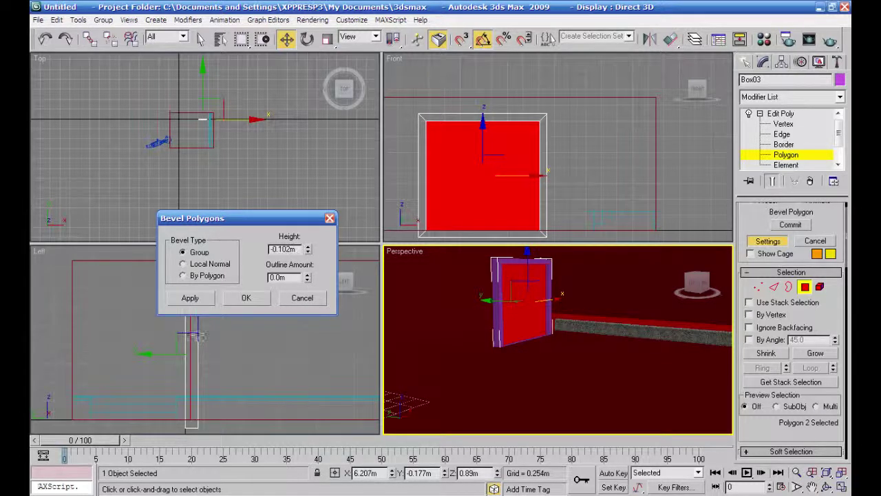
right_click(221, 166)
scroll(220, 165, "up", 6)
middle_click_drag(234, 165, 270, 310)
scroll(243, 175, "up", 5)
middle_click_drag(243, 172, 248, 42)
scroll(265, 184, "up", 2)
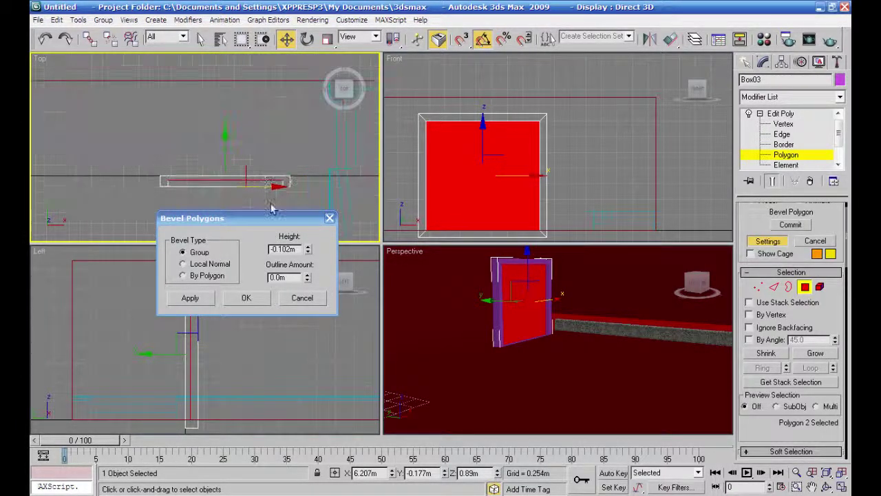
left_click(309, 252)
left_click_drag(309, 253, 311, 244)
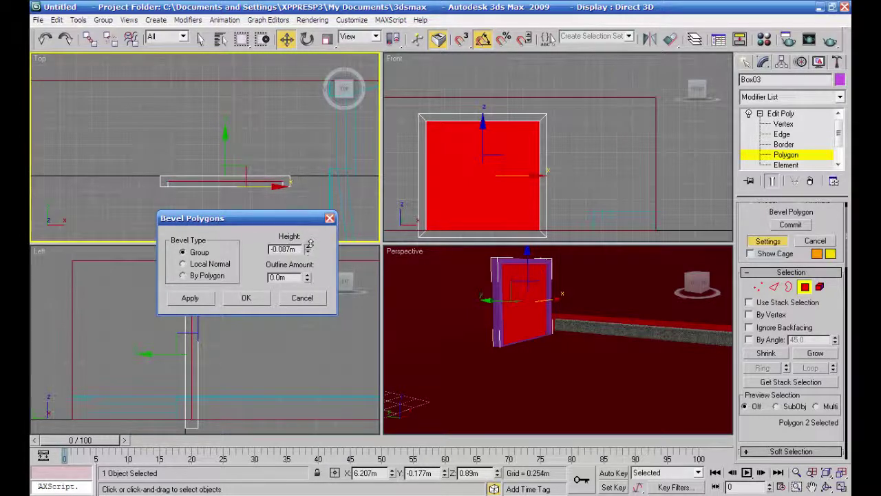
left_click(254, 298)
Leave polygon level and move the whole framed box in the top view onto the room's far wall, at about Y 1.589 m.
right_click(680, 183)
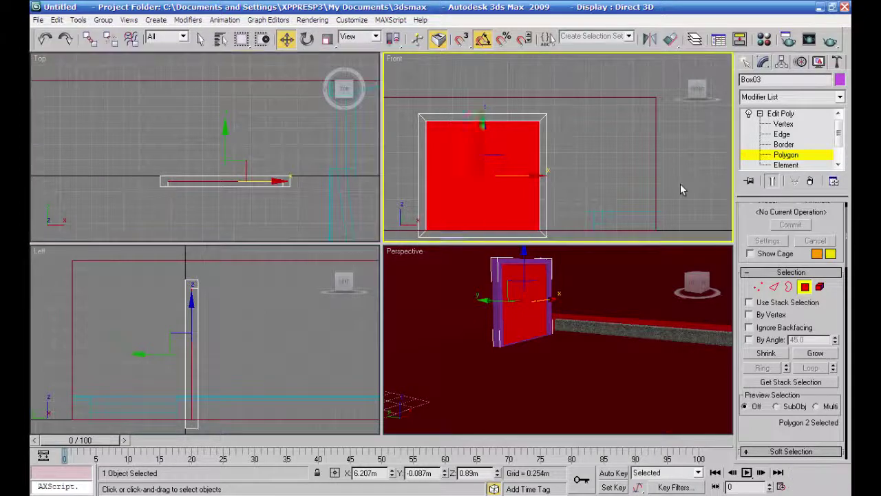
left_click(680, 183)
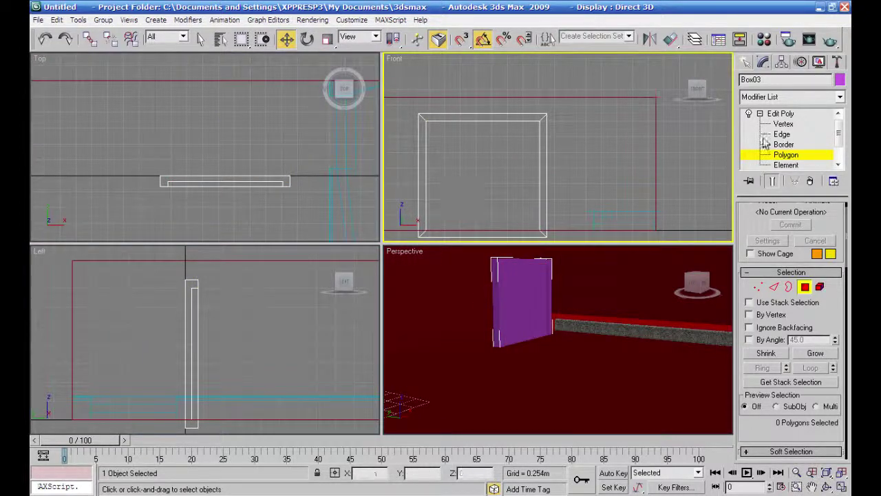
left_click(780, 114)
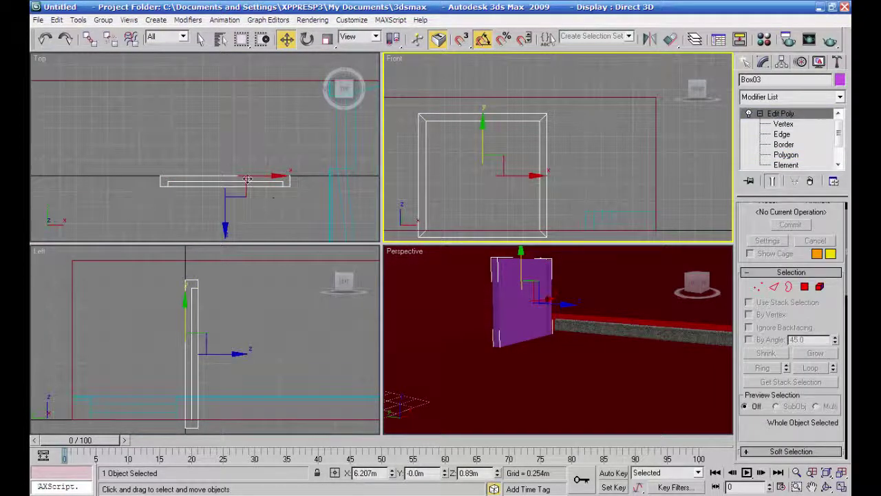
right_click(250, 234)
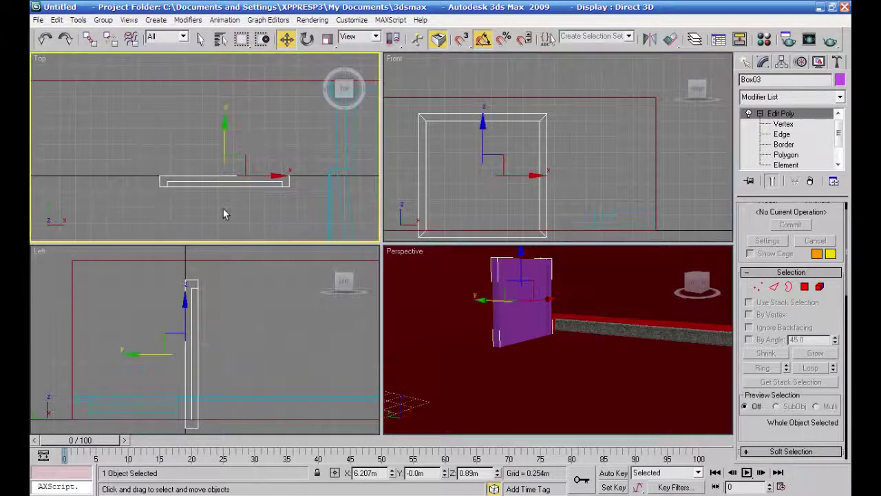
left_click_drag(226, 128, 239, 29)
left_click(247, 108)
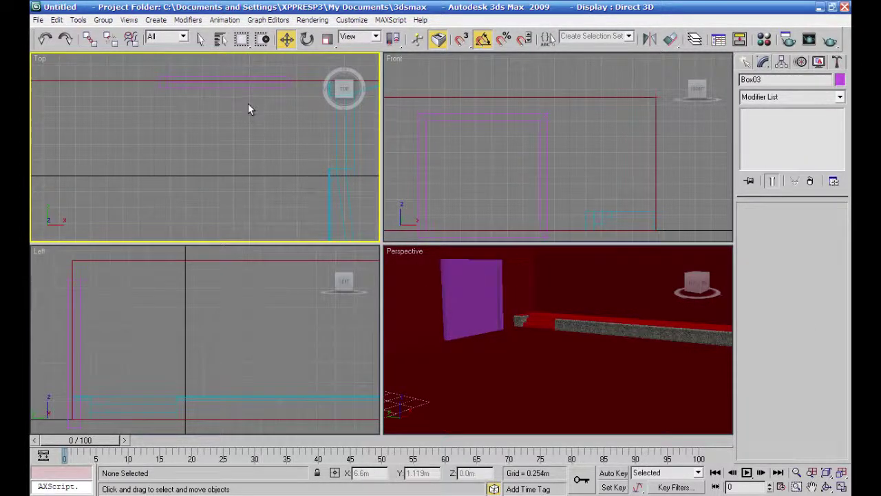
Convert the framed box to an Editable Poly and activate polygon level.
right_click(461, 293)
left_click(461, 293)
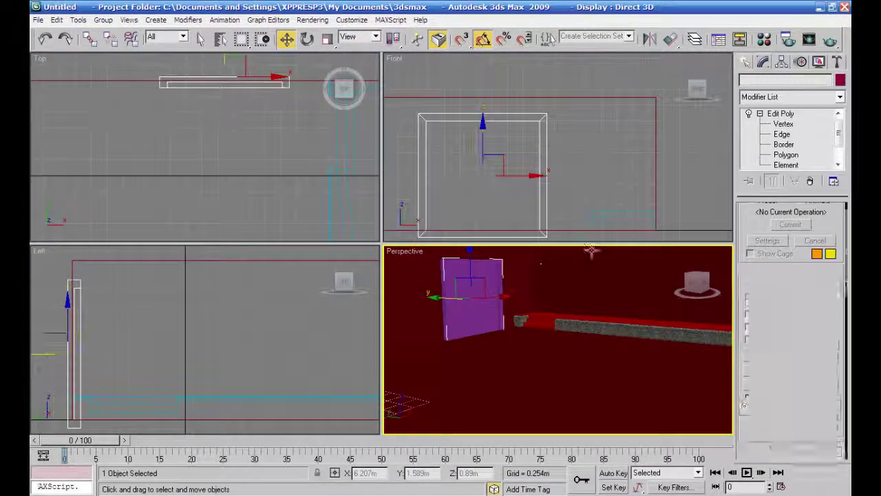
key("4")
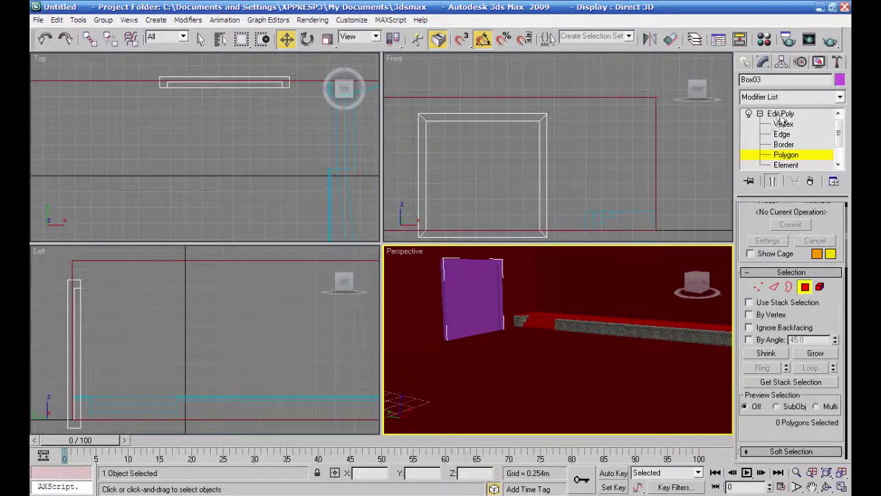
key("4")
right_click(492, 269)
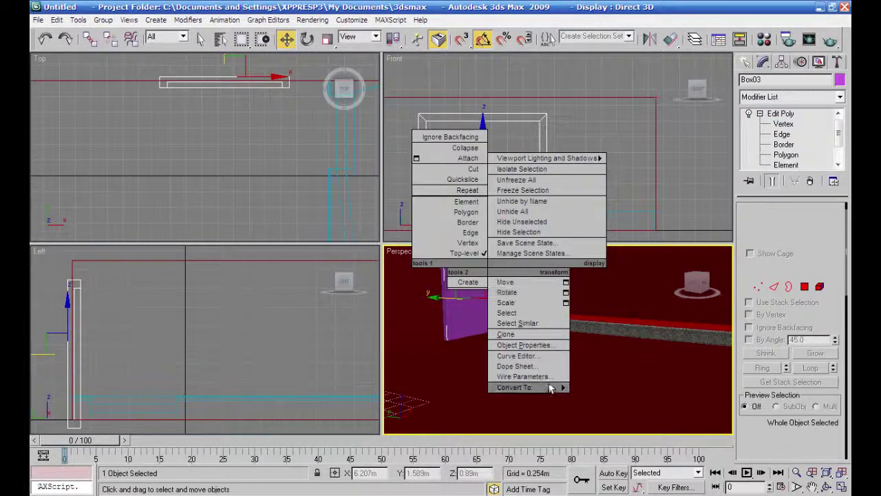
mouse_move(551, 388)
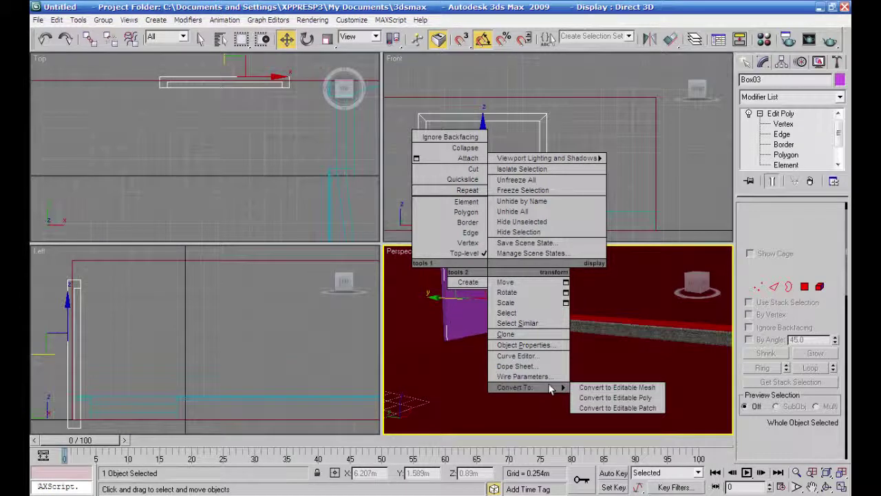
left_click(611, 397)
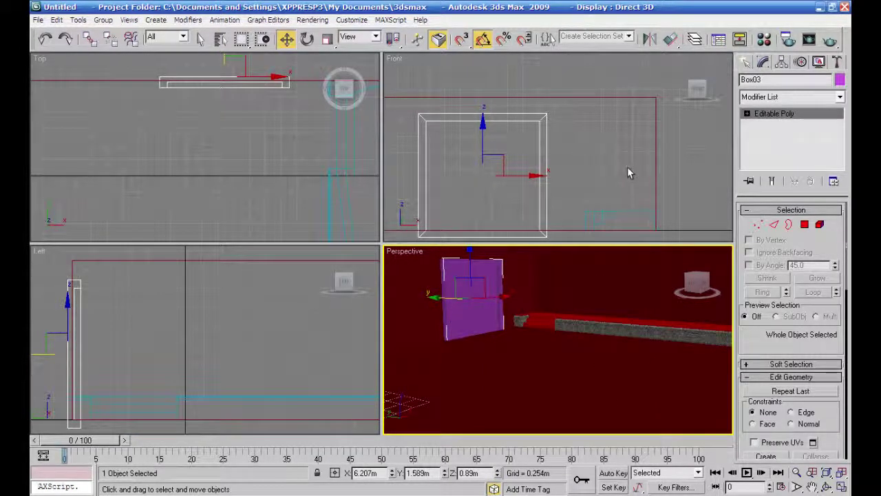
left_click(804, 225)
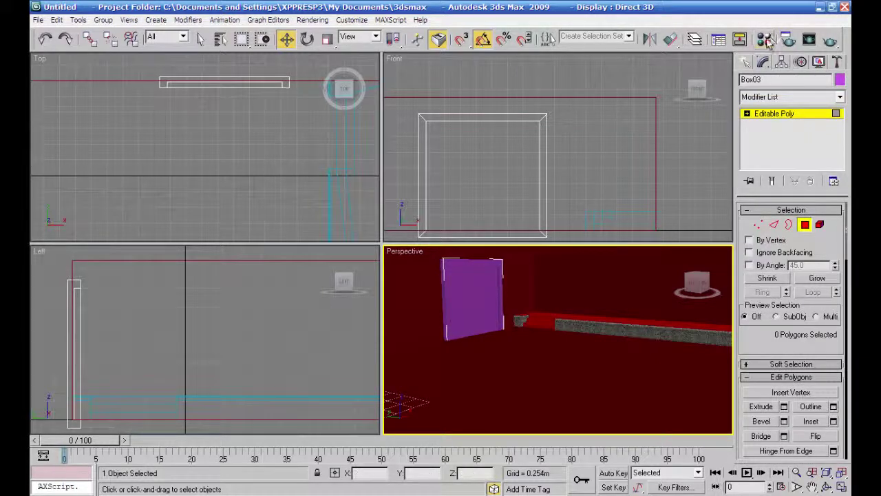
Assign a Wood map to the diffuse colour of the fourth material.
key("m")
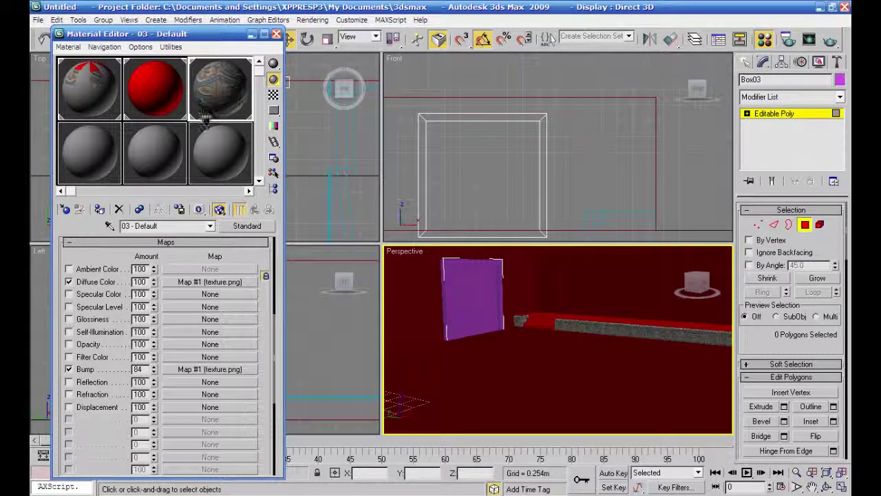
left_click(89, 163)
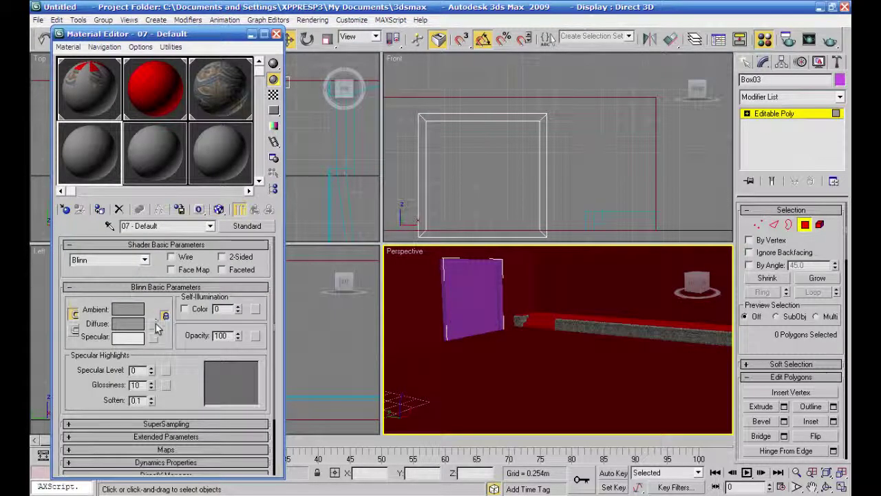
left_click(153, 323)
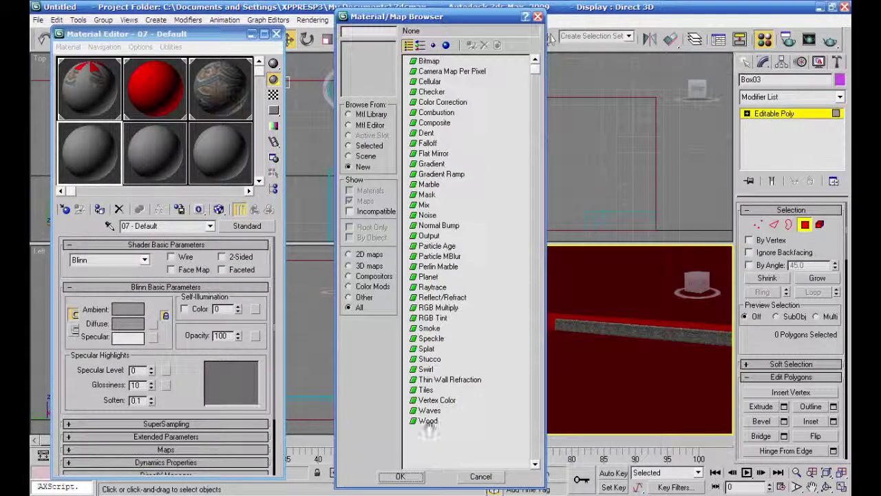
left_click(427, 421)
left_click(401, 476)
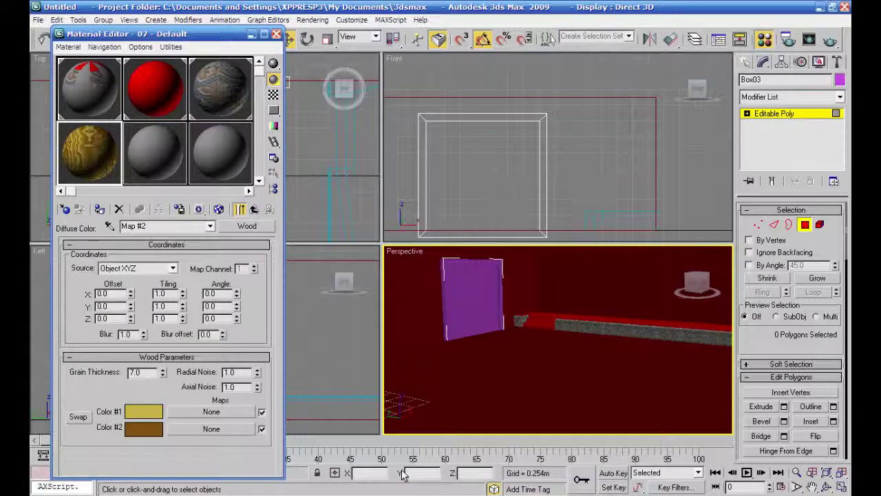
Assign the plain fifth material, 08 - Default, to the framed box's recessed front polygon.
left_click(152, 153)
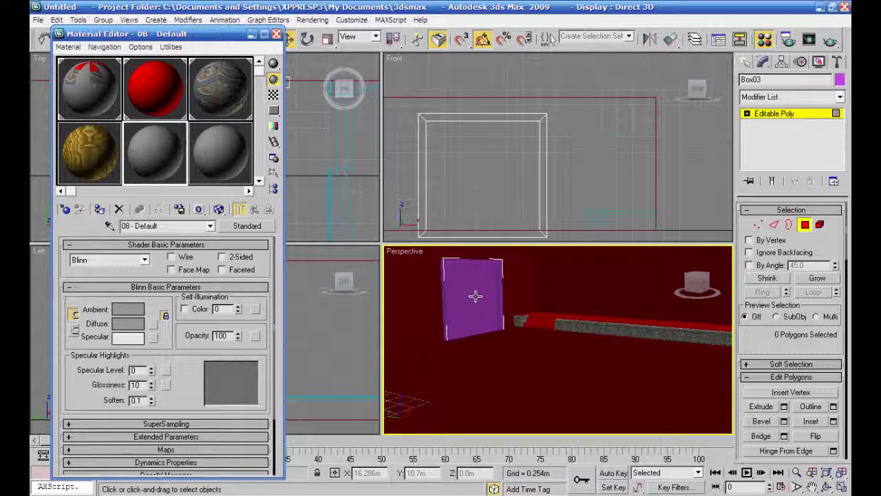
left_click(475, 296)
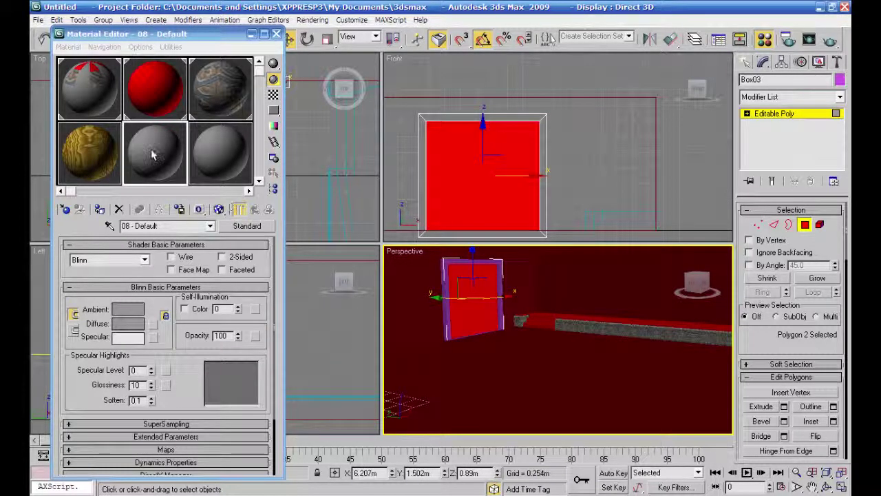
left_click(157, 155)
left_click(101, 209)
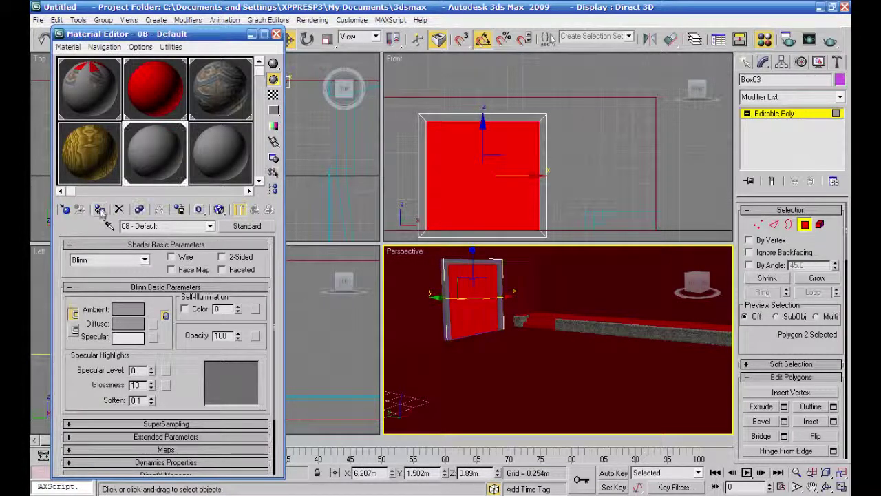
Invert the polygon selection to cover the box's frame, apply the fourth Wood-mapped material, 07 - Default, and show its map in the viewport.
mouse_move(90, 37)
left_mouse_down()
mouse_move(90, 50)
mouse_move(90, 37)
left_mouse_up()
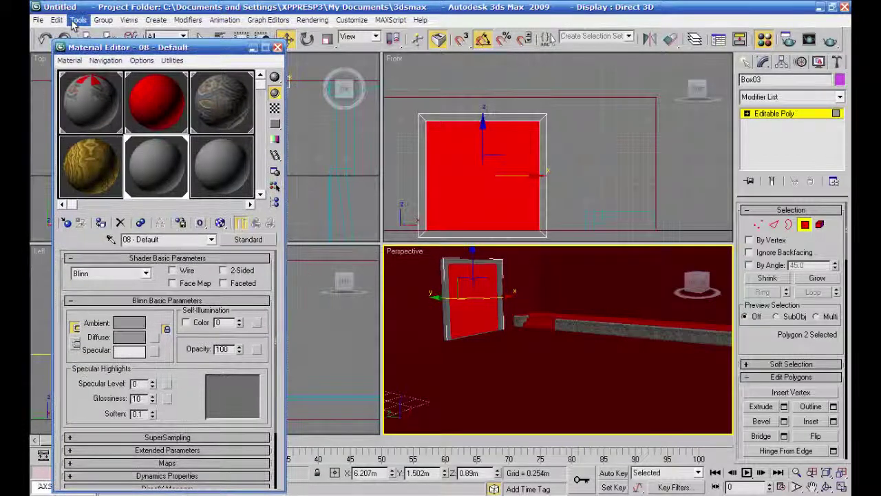
left_click(57, 19)
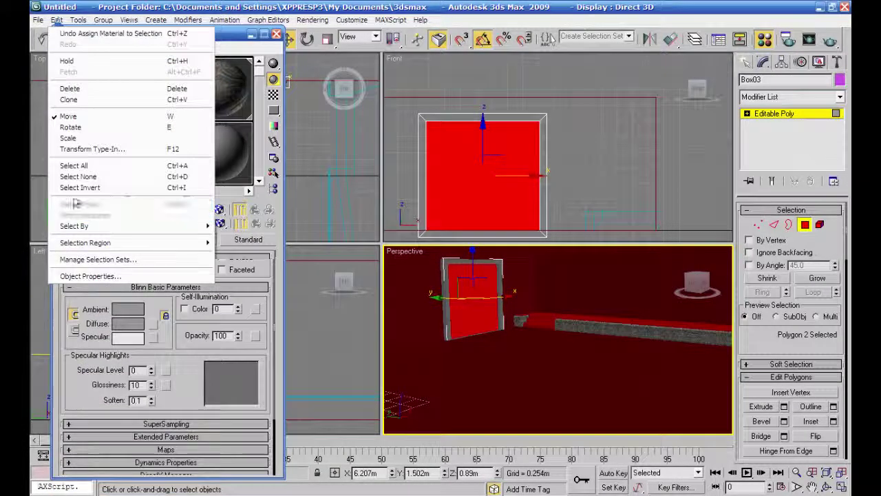
left_click(79, 187)
left_click(92, 173)
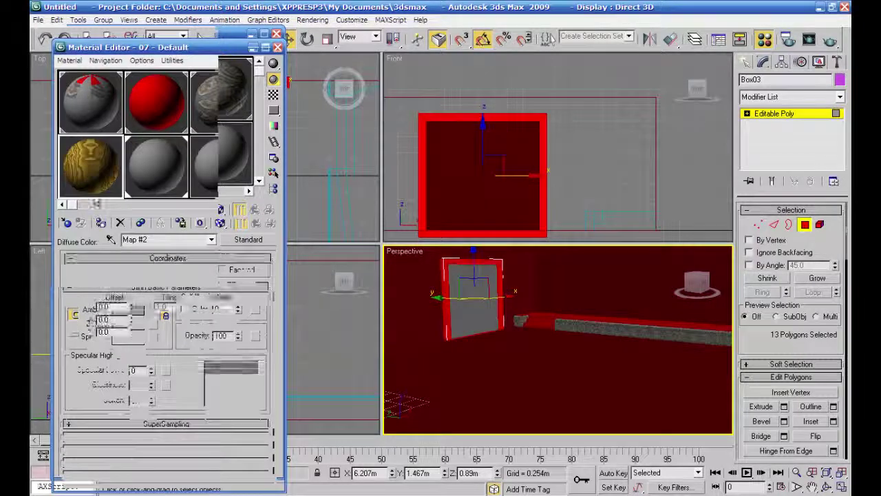
left_click(220, 223)
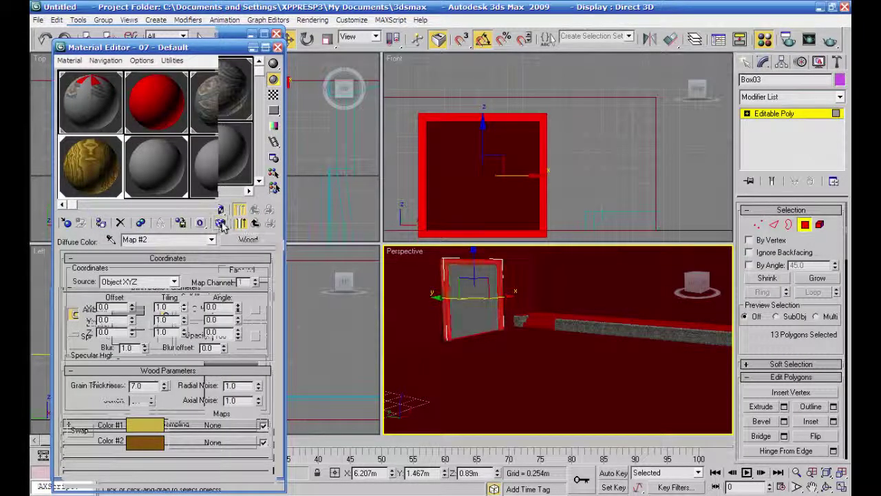
left_click(622, 186)
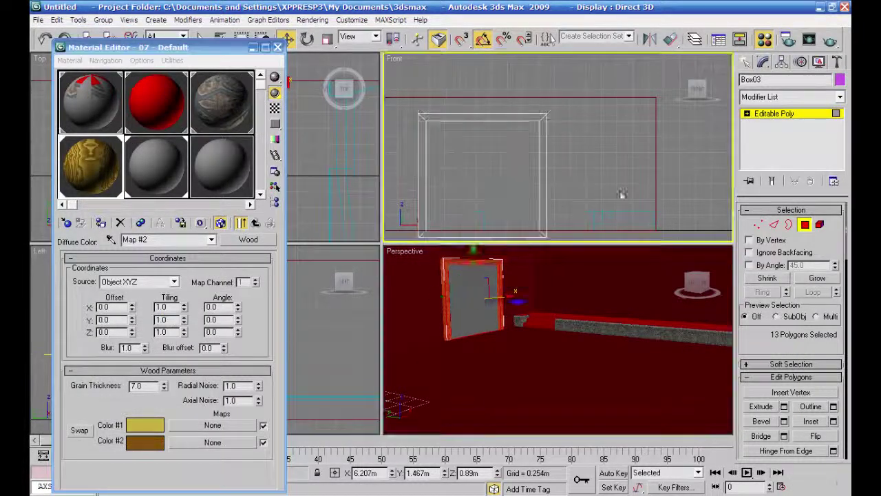
scroll(461, 291, "up", 3)
middle_click(467, 294)
scroll(466, 295, "up", 2)
middle_click_drag(466, 294, 512, 320, "alt")
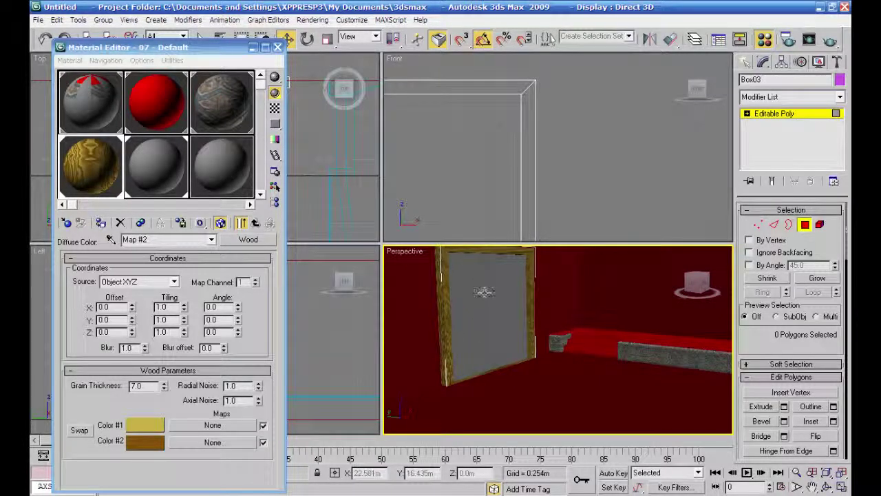
Enable reflection on the panel's fifth material, 08 - Default, and assign a Raytrace map to it.
double_click(158, 176)
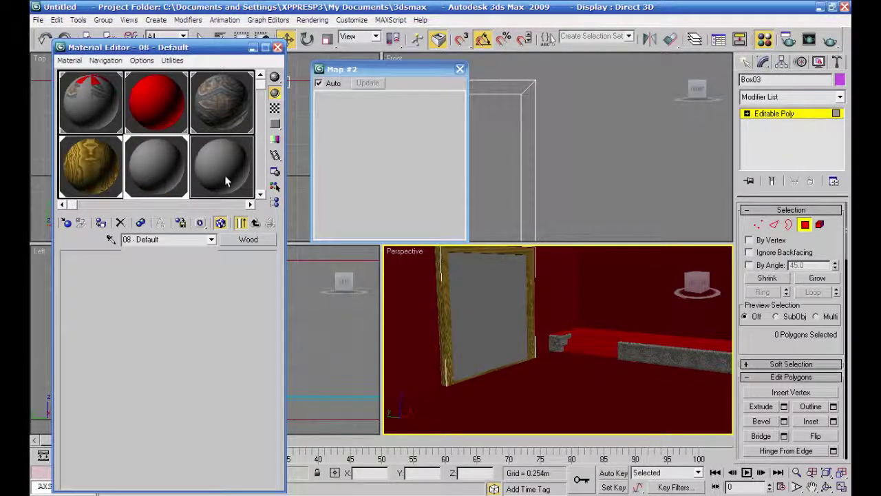
left_click(460, 68)
left_click_drag(192, 362, 203, 278)
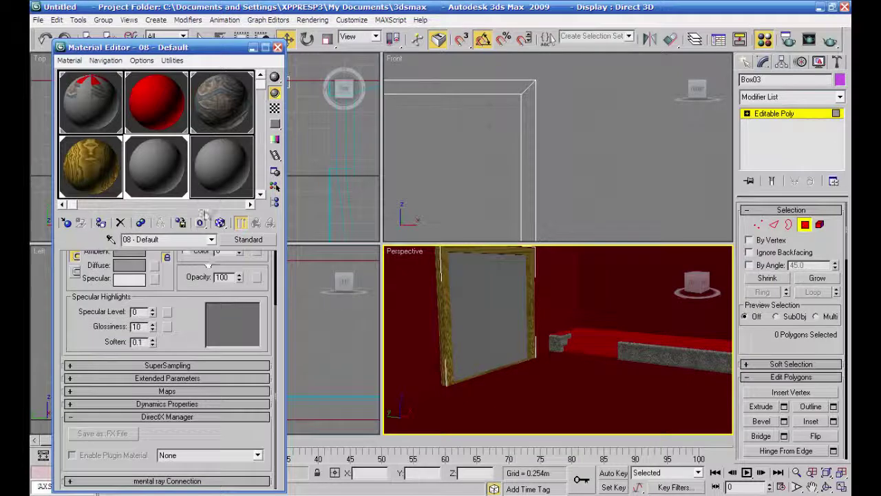
left_click(69, 391)
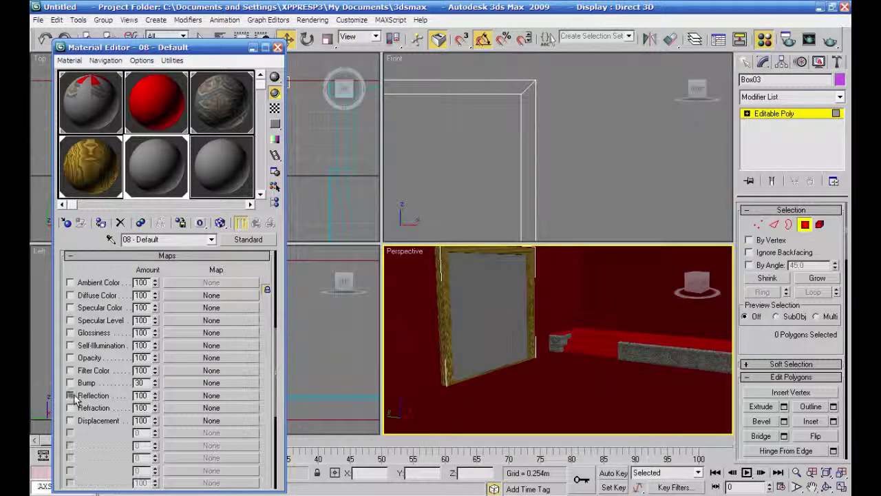
left_click(208, 407)
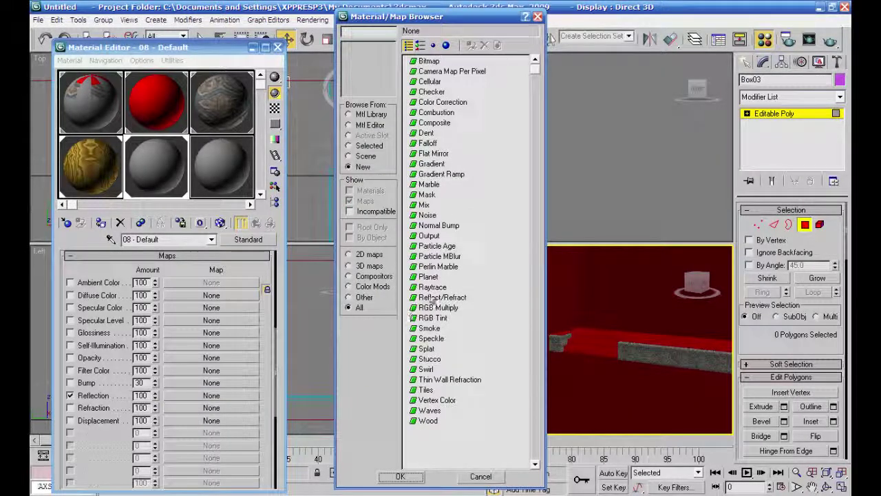
left_click(432, 288)
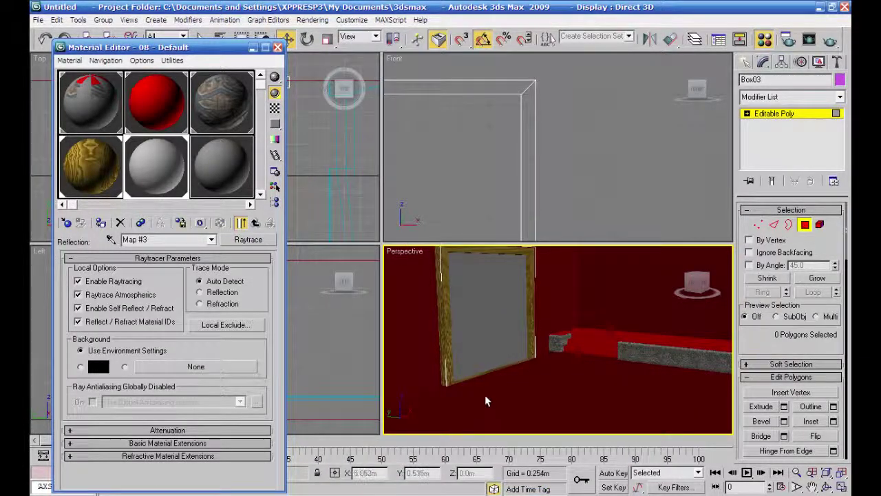
Render the Perspective view with the framed panel and the bench in frame.
middle_click_drag(485, 401, 485, 410)
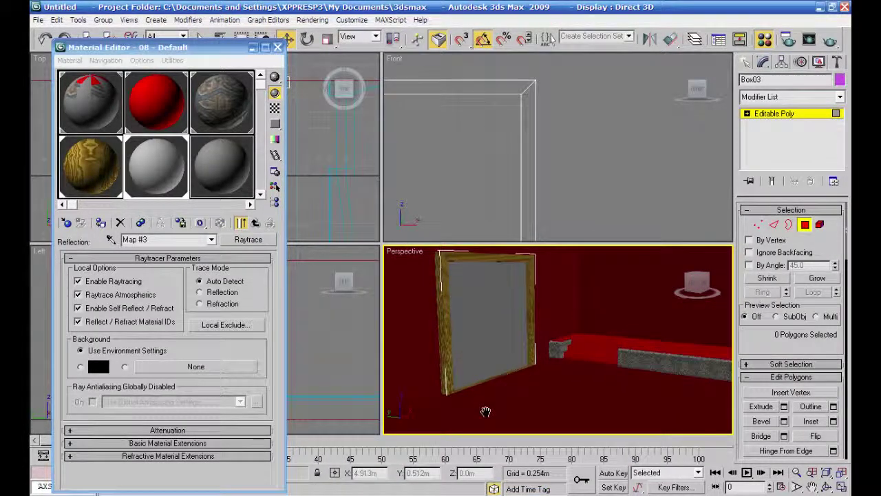
left_click(830, 42)
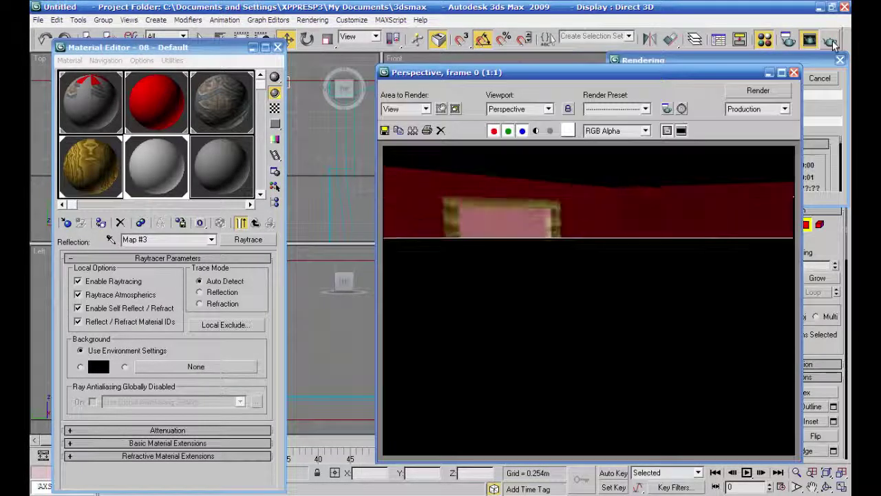